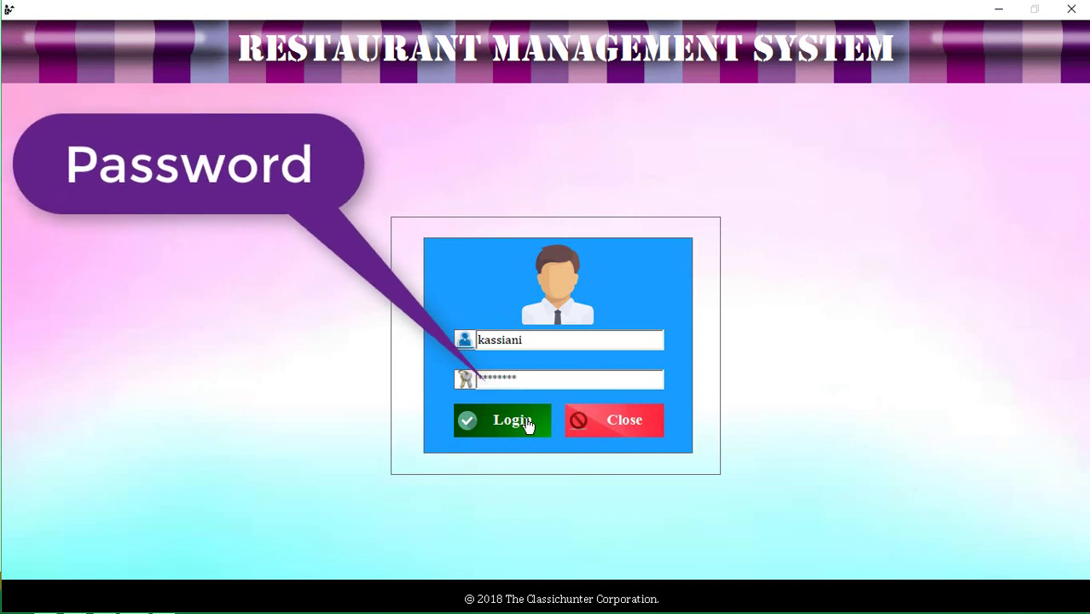
Log in to reach the staff registration form with its staff records table
click(519, 423)
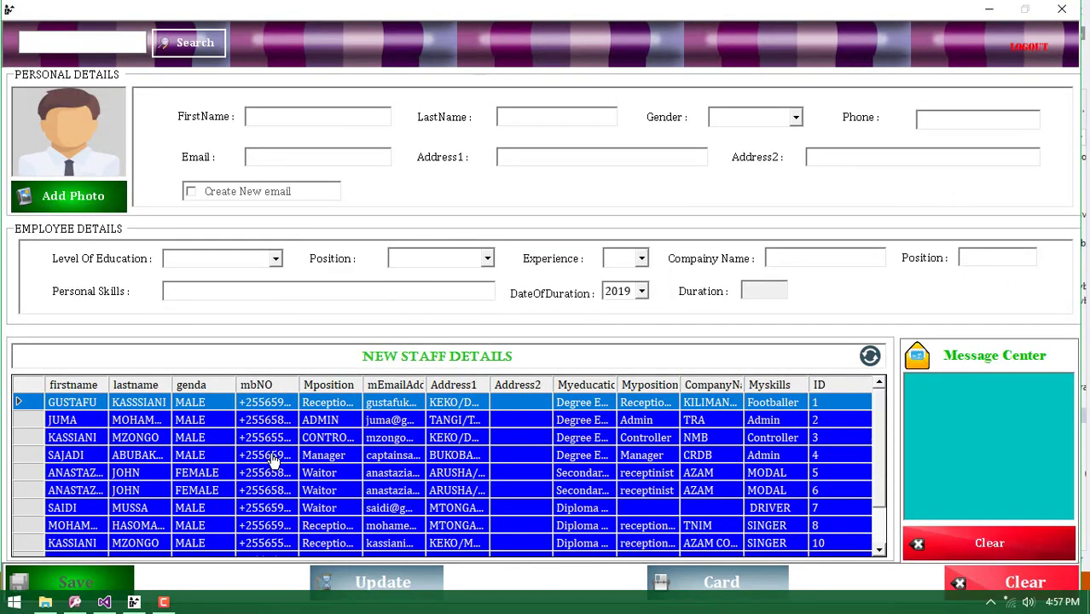
Load an existing staff record, confirm saving it is refused as already registered, then clear the form
click(272, 456)
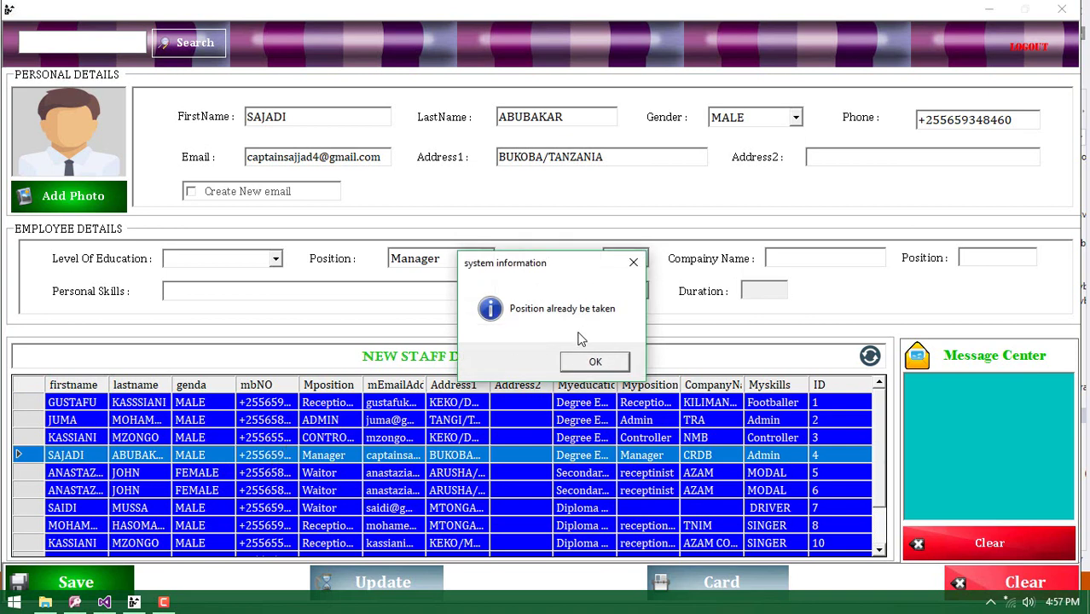
click(596, 362)
click(526, 406)
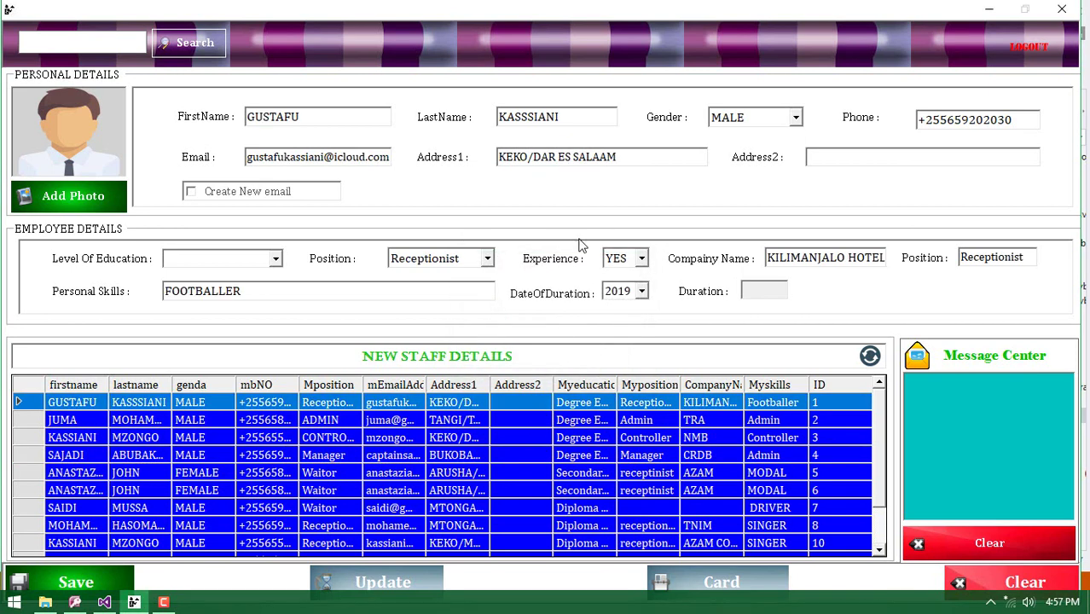
click(111, 584)
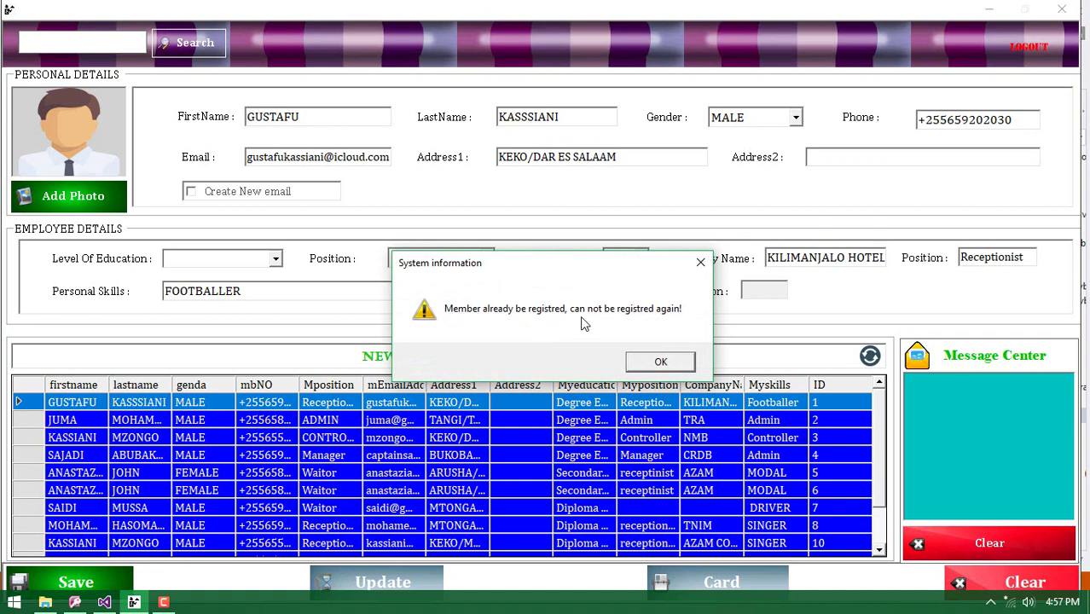
click(652, 363)
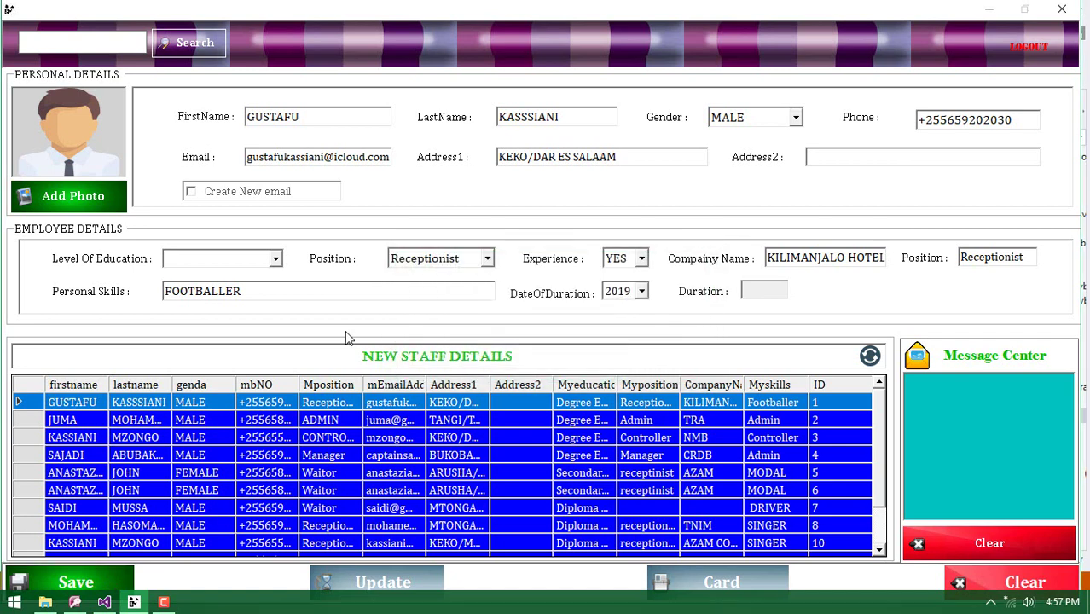
click(980, 581)
Enter the new staff member's first and last name and set gender to MALE
click(280, 122)
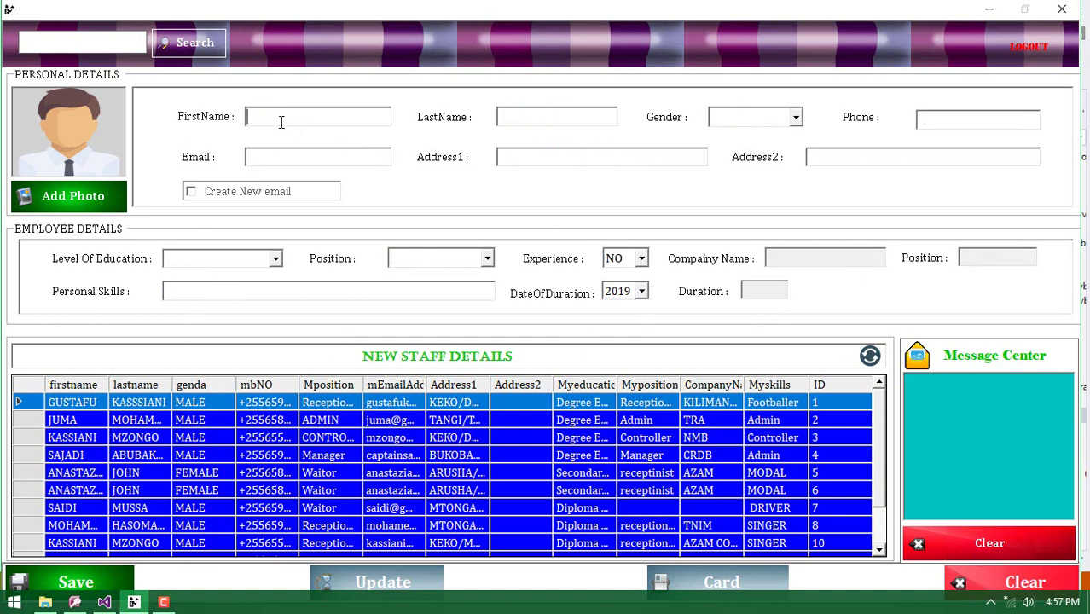
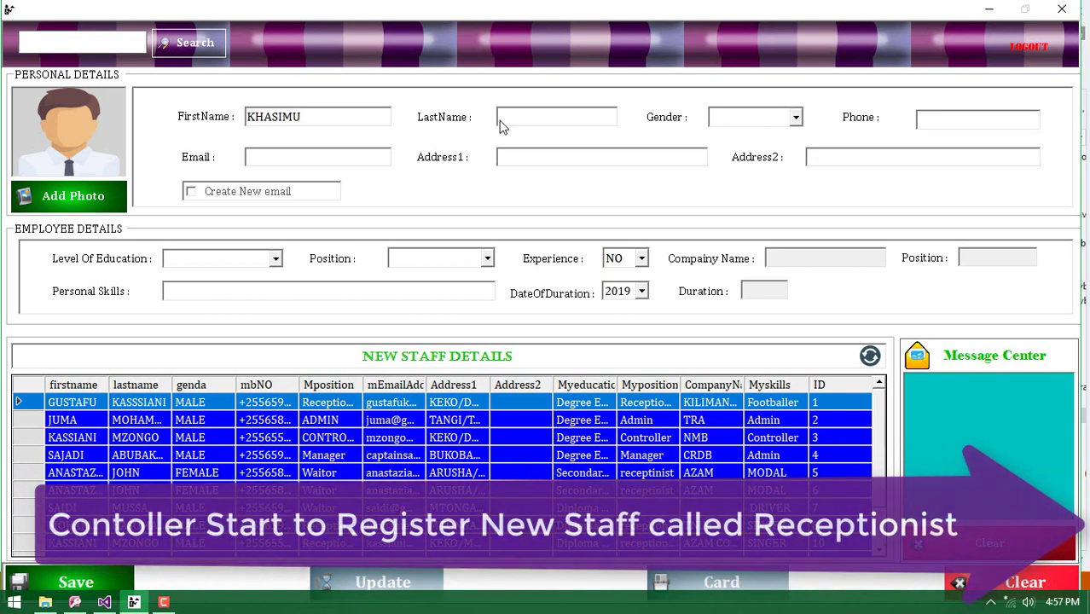
click(509, 119)
click(795, 117)
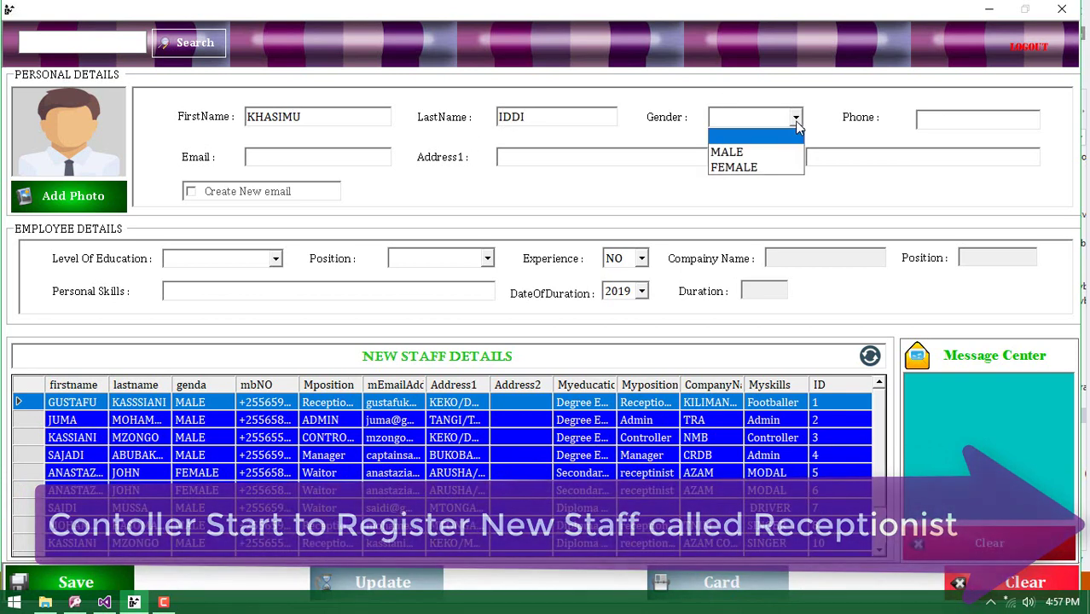
click(740, 152)
Fill in the staff member's phone number, e-mail address and first address line
click(938, 119)
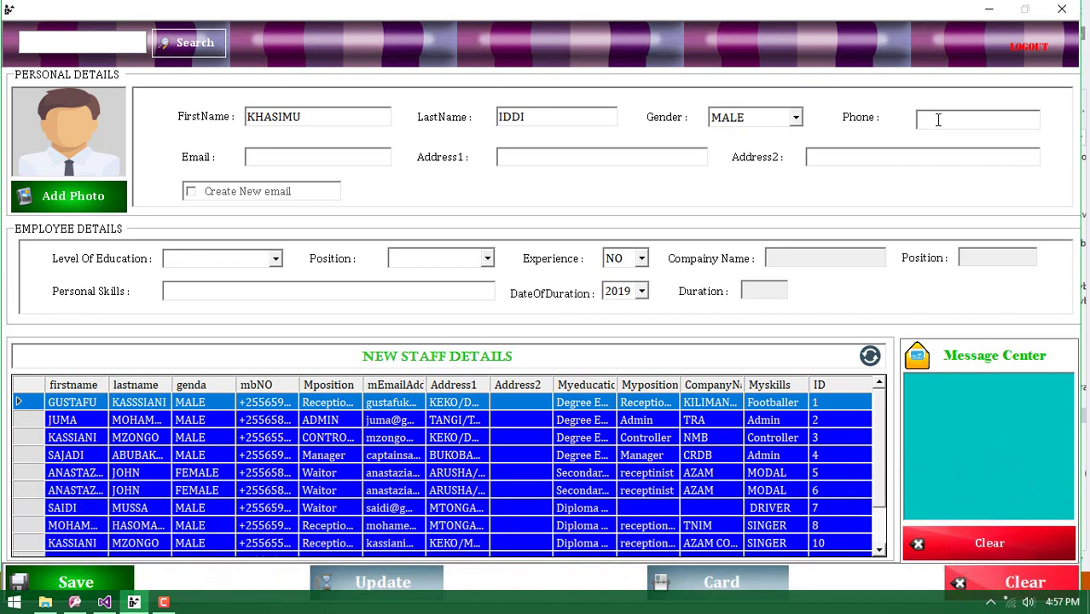
click(368, 156)
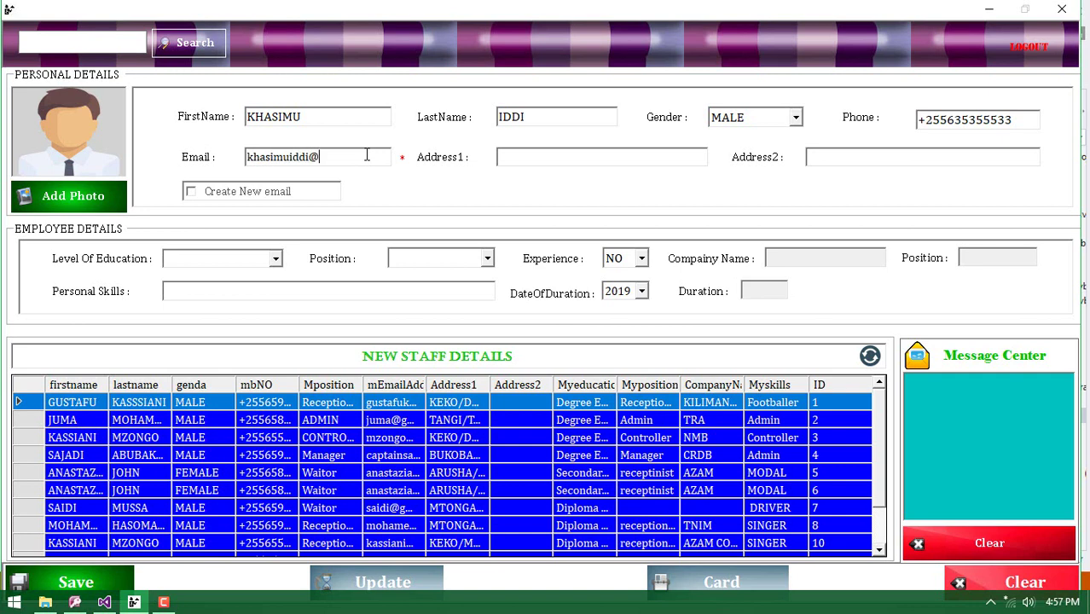
text(gmail.com)
click(526, 158)
text(KEKO/DE)
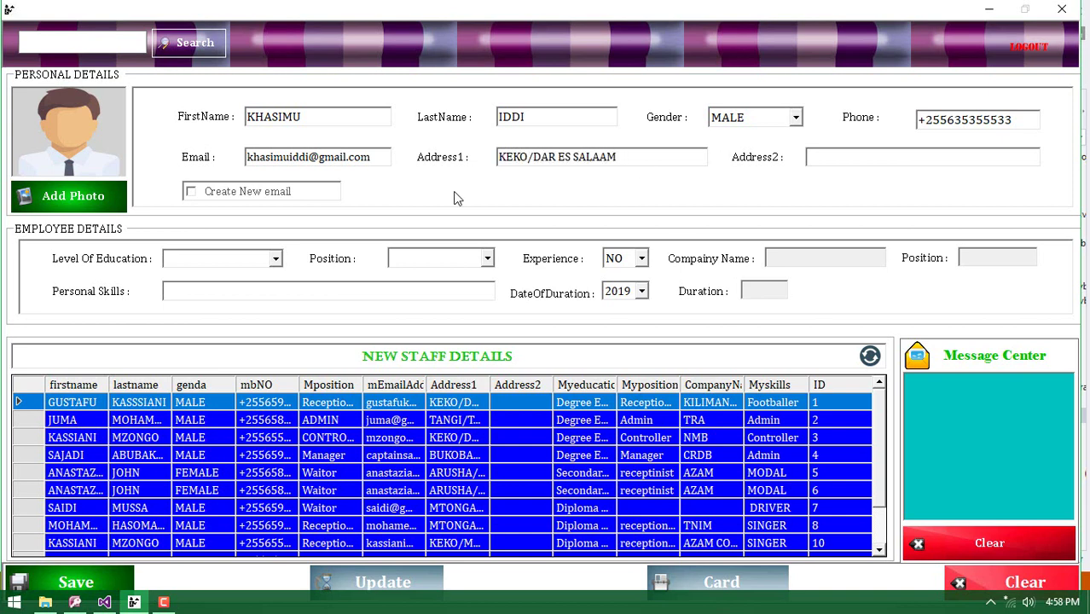
Choose Diploma Education, the Receptionist position and experience YES
click(274, 259)
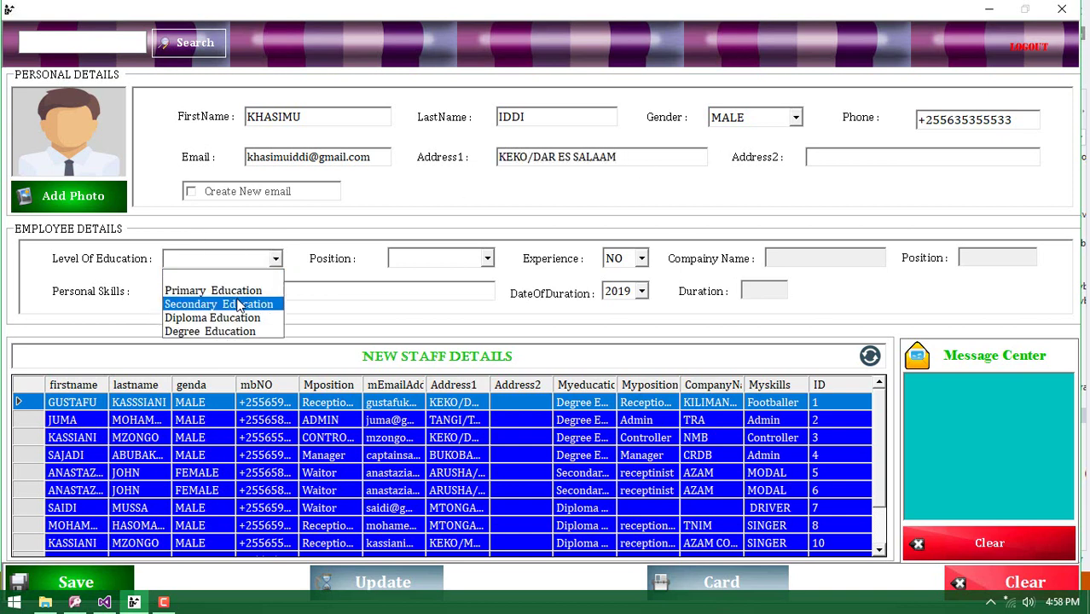
click(217, 317)
click(487, 261)
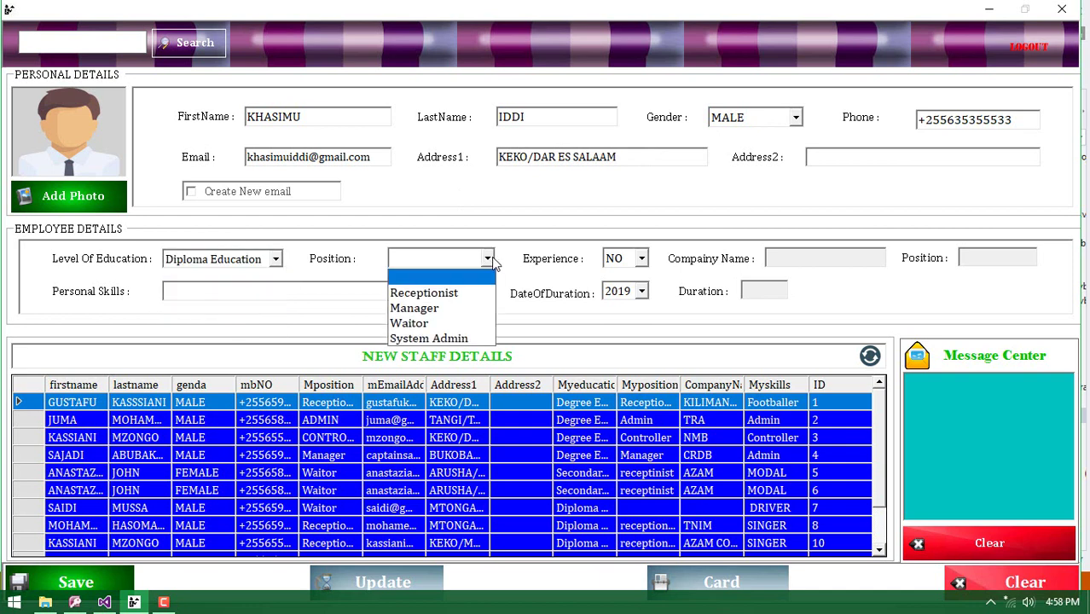
click(436, 293)
click(643, 260)
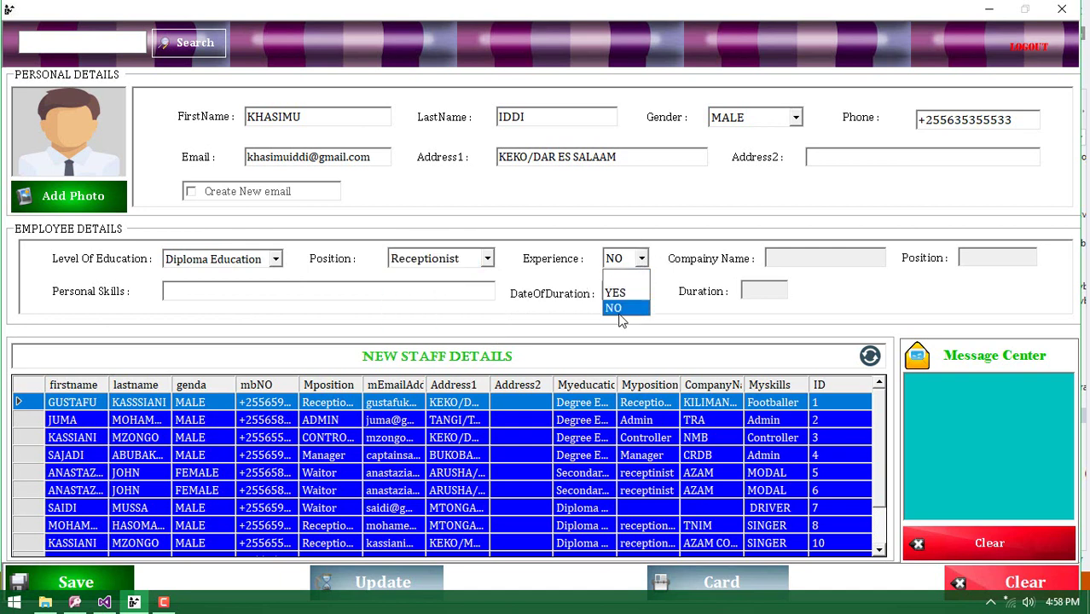
click(615, 288)
Reconfirm experience YES and enter previous company AZAM, position held and skill SINGER
click(796, 258)
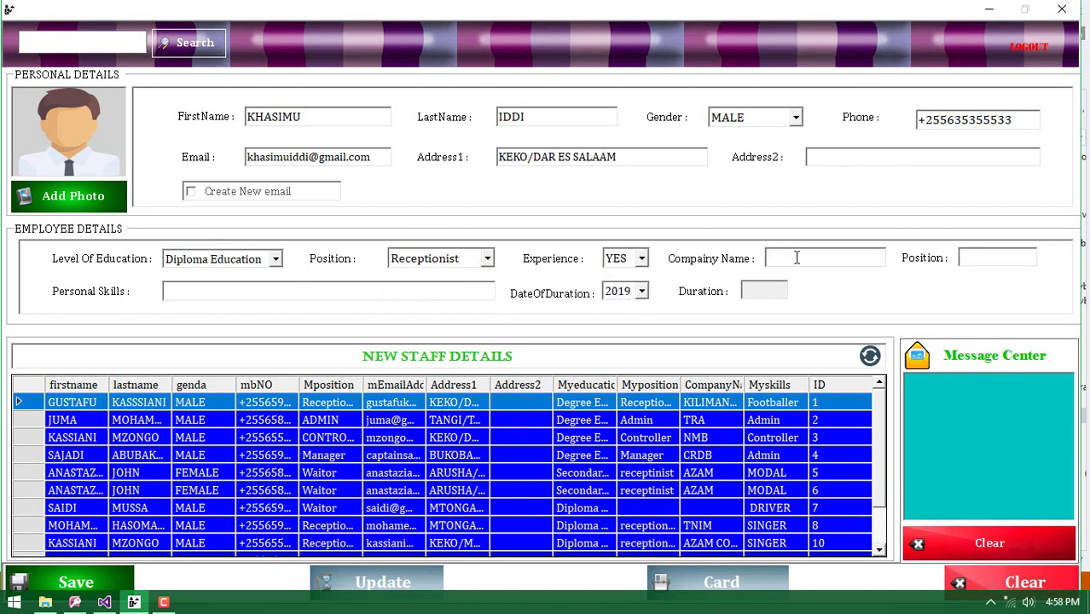
key(Tab)
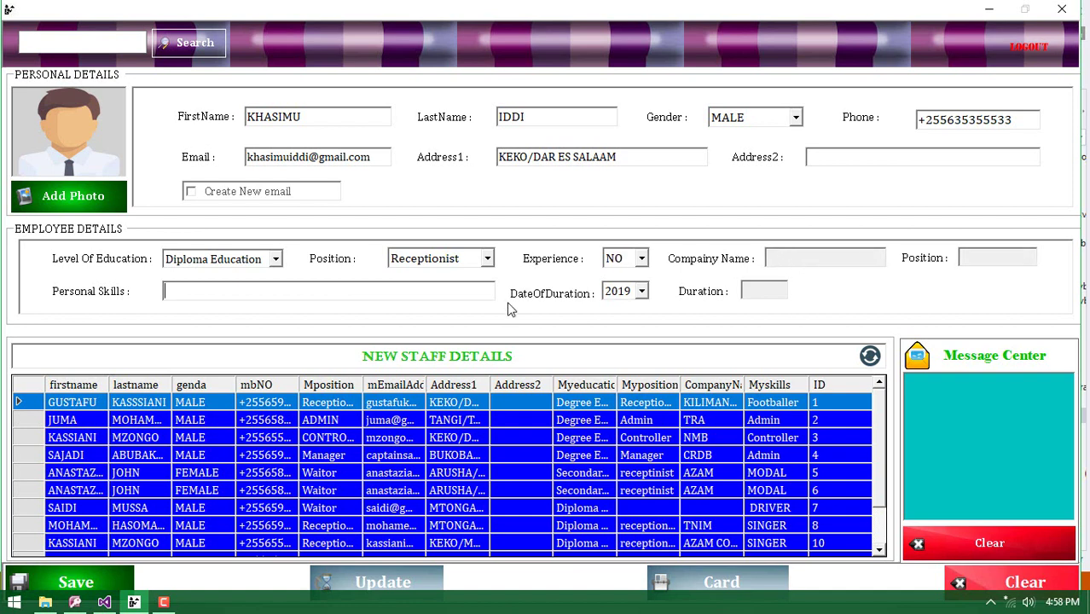
click(641, 260)
click(625, 290)
click(795, 258)
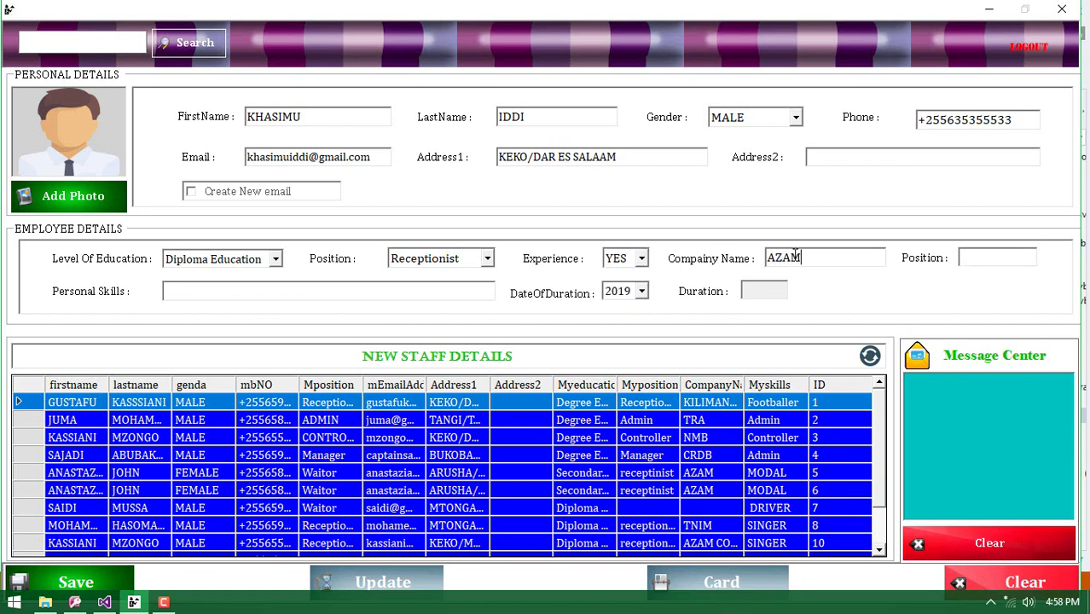
click(975, 257)
text(INGER)
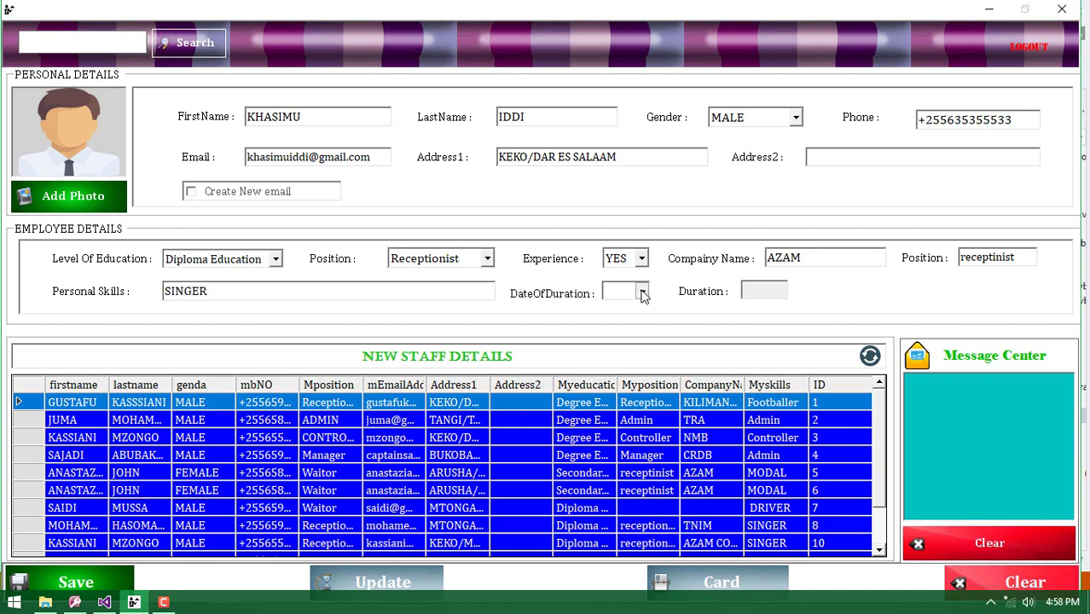
Set the DateOfDuration year to 2023 in the calendar, giving duration 4
click(642, 292)
click(721, 317)
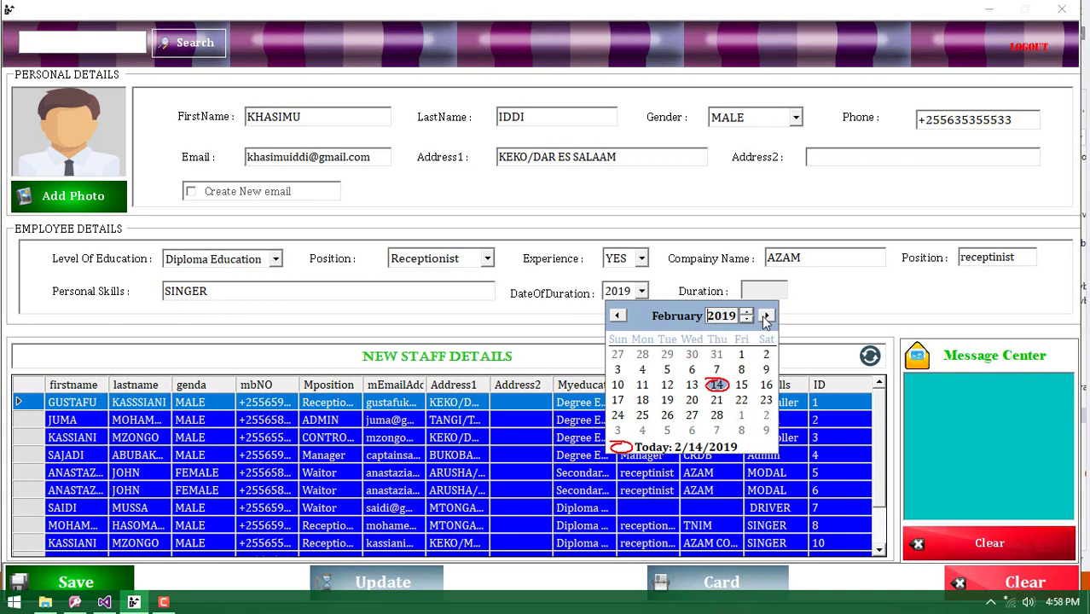
click(747, 313)
click(747, 313)
click(747, 313)
click(748, 314)
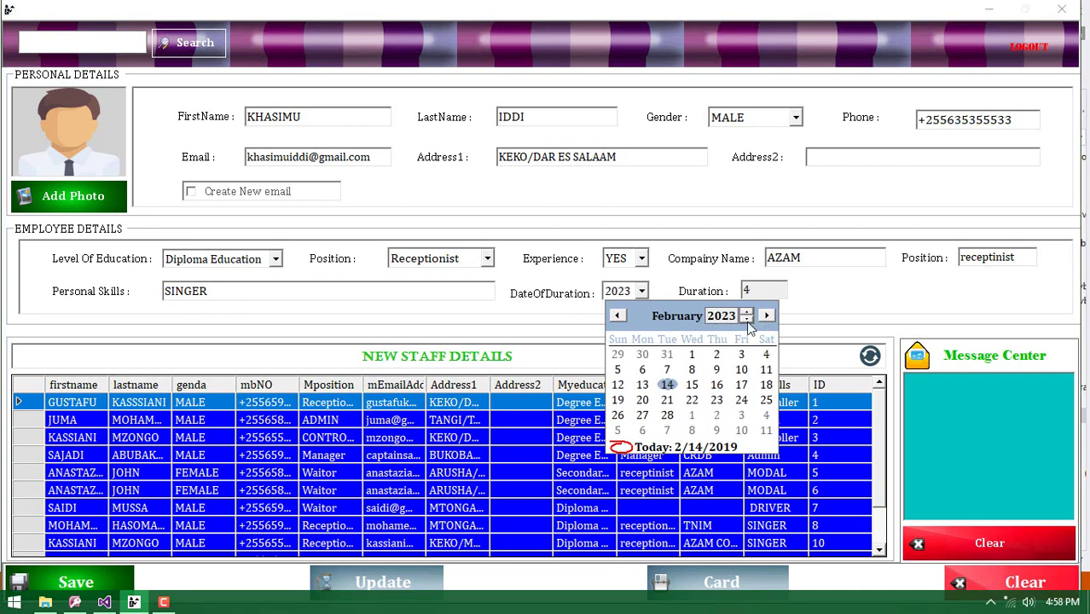
click(726, 397)
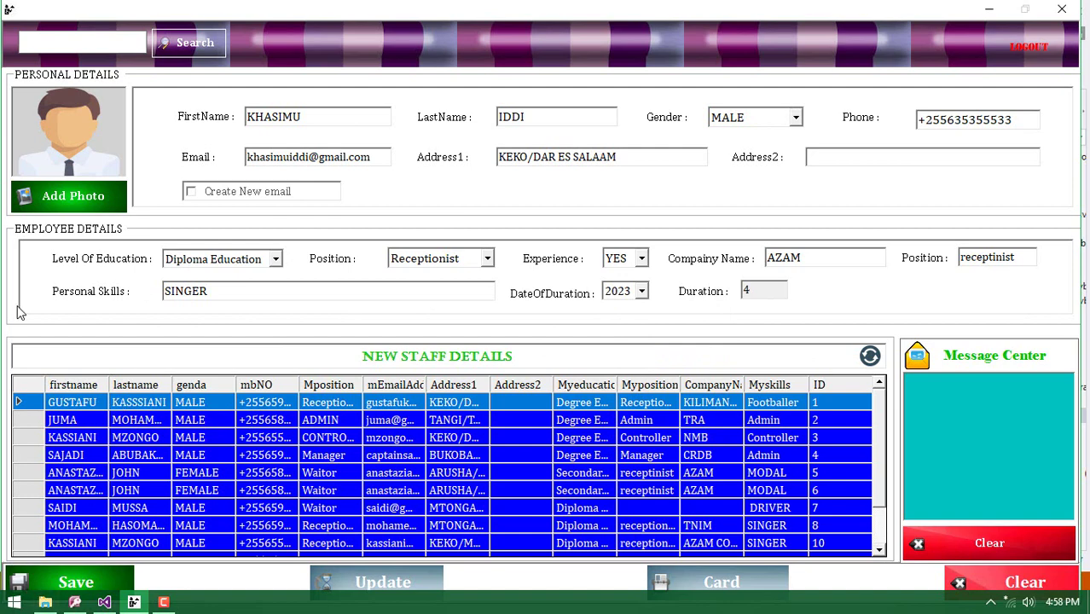
Attach the family photo from the Saved Pictures folder as the staff photo
click(43, 204)
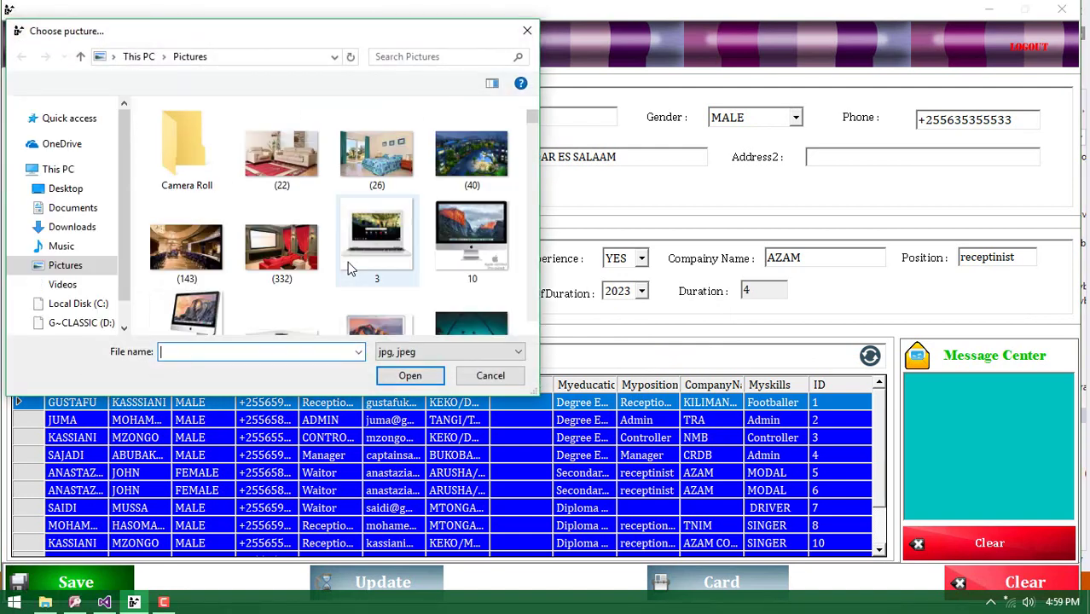
double_click(281, 149)
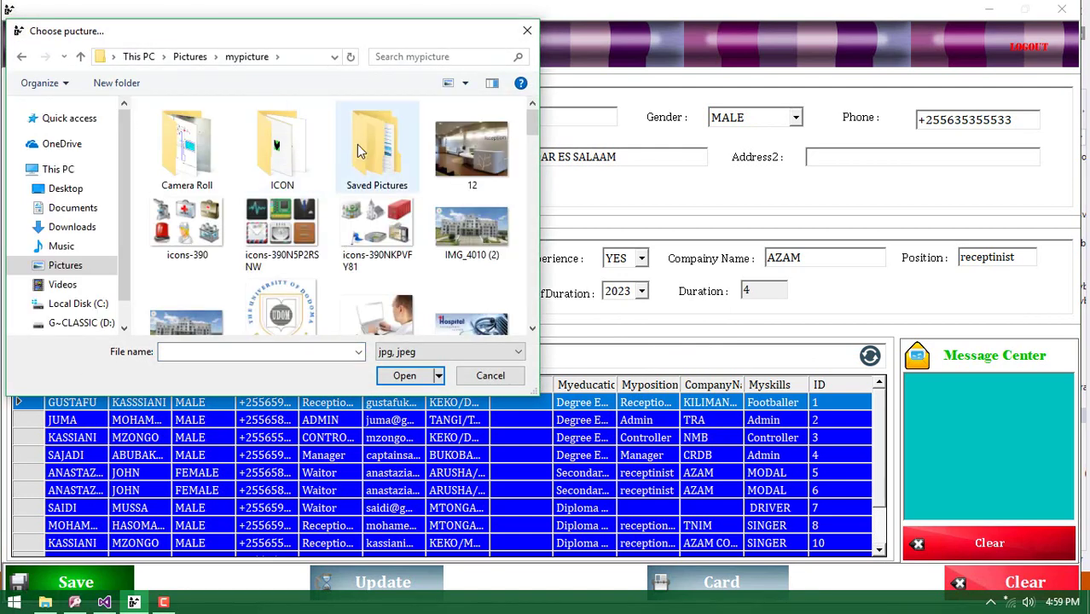
double_click(360, 149)
double_click(191, 165)
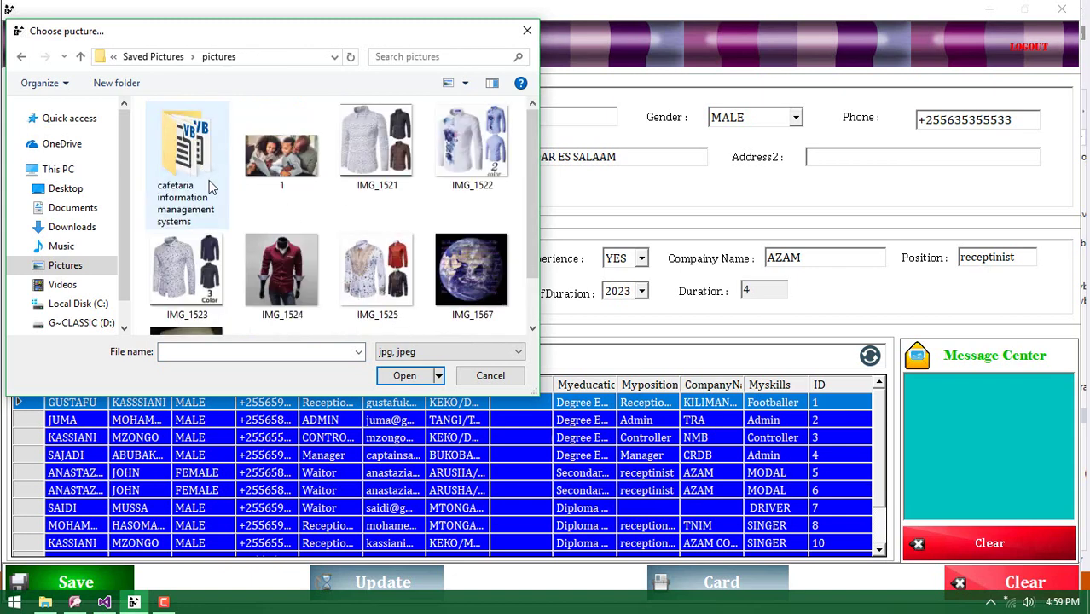
double_click(289, 167)
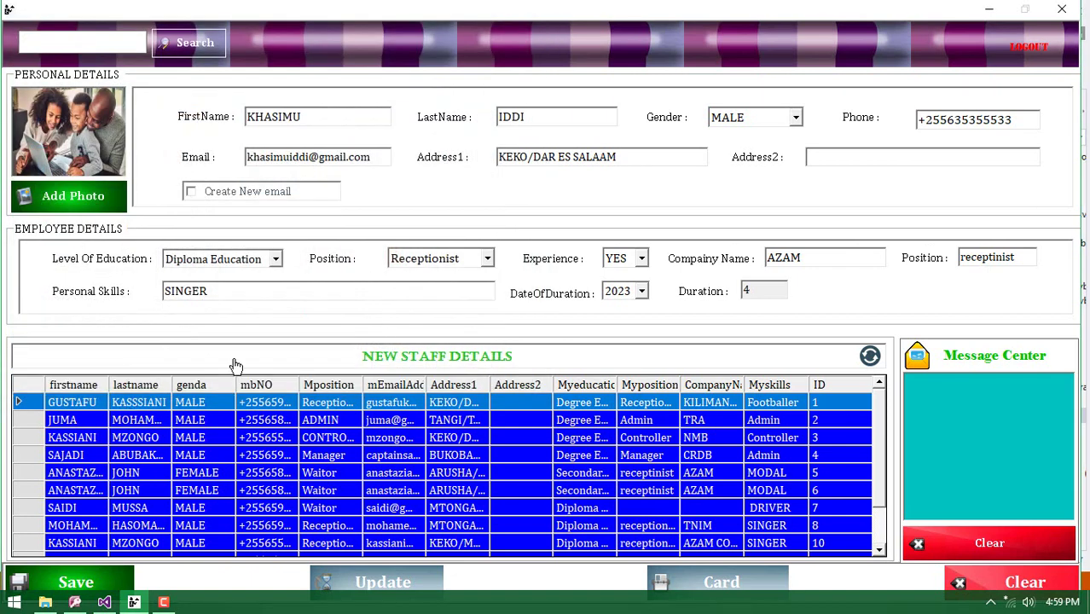
Save the new receptionist, acknowledge the success and mail-failure notices, and scroll to ID 15
click(93, 581)
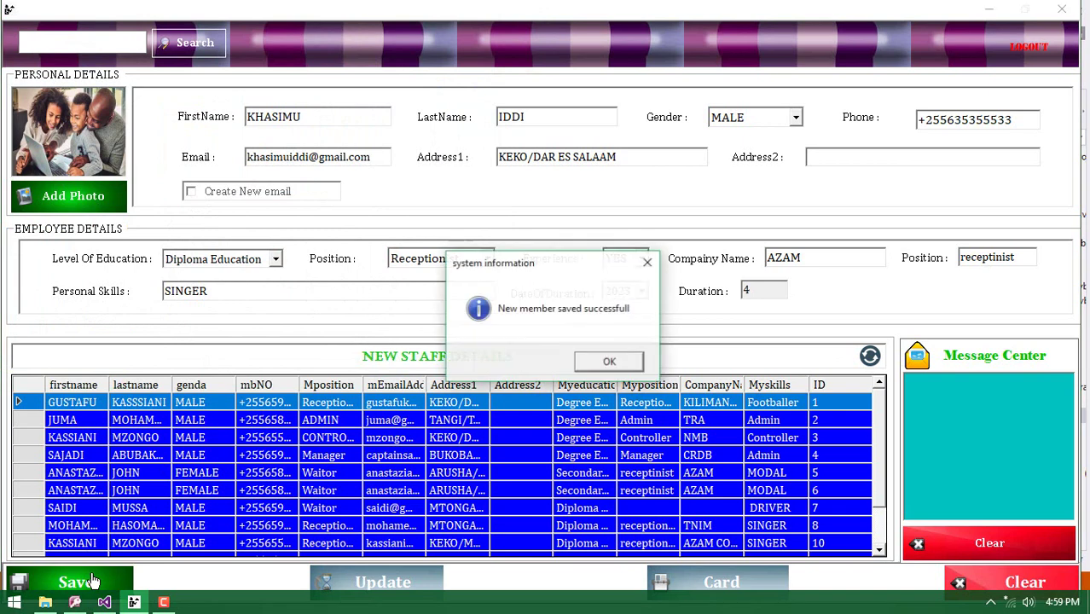
click(596, 365)
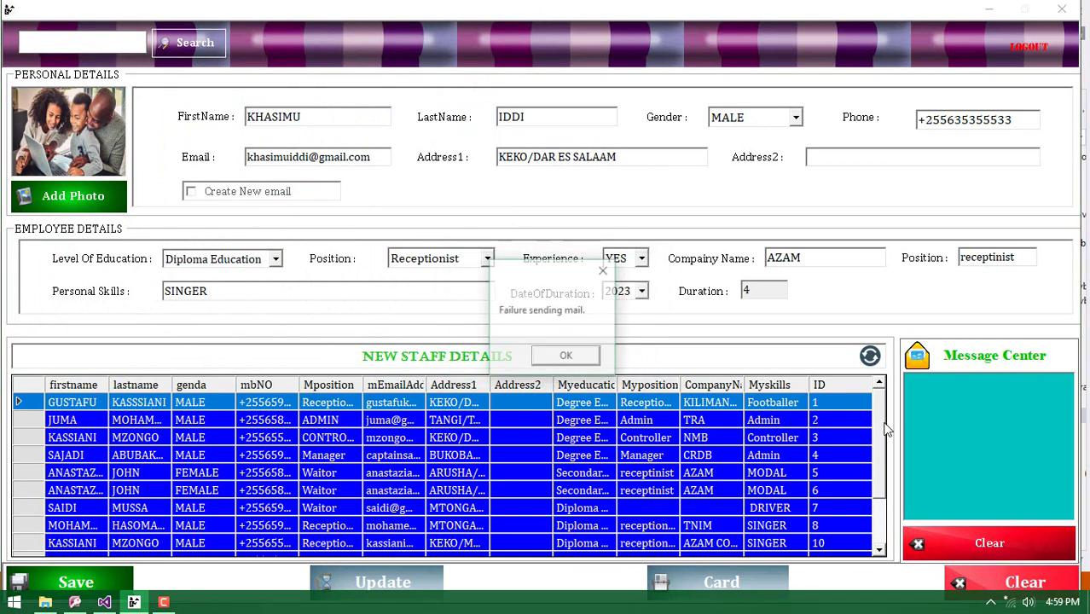
click(562, 357)
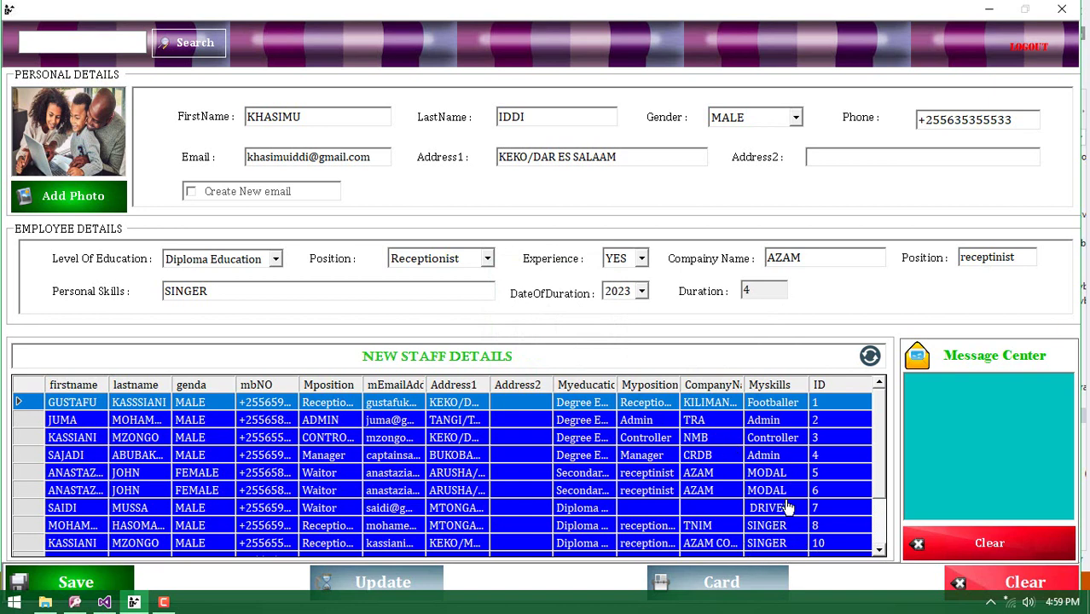
scroll(785, 505, down, 2)
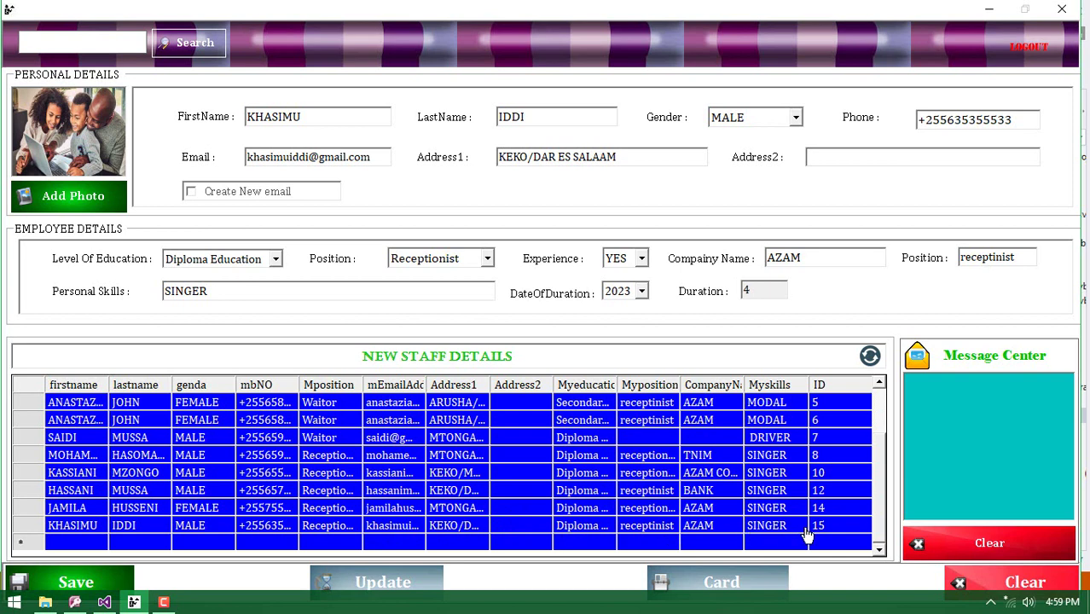
Open the new member's staff identity card and send it to print
click(729, 580)
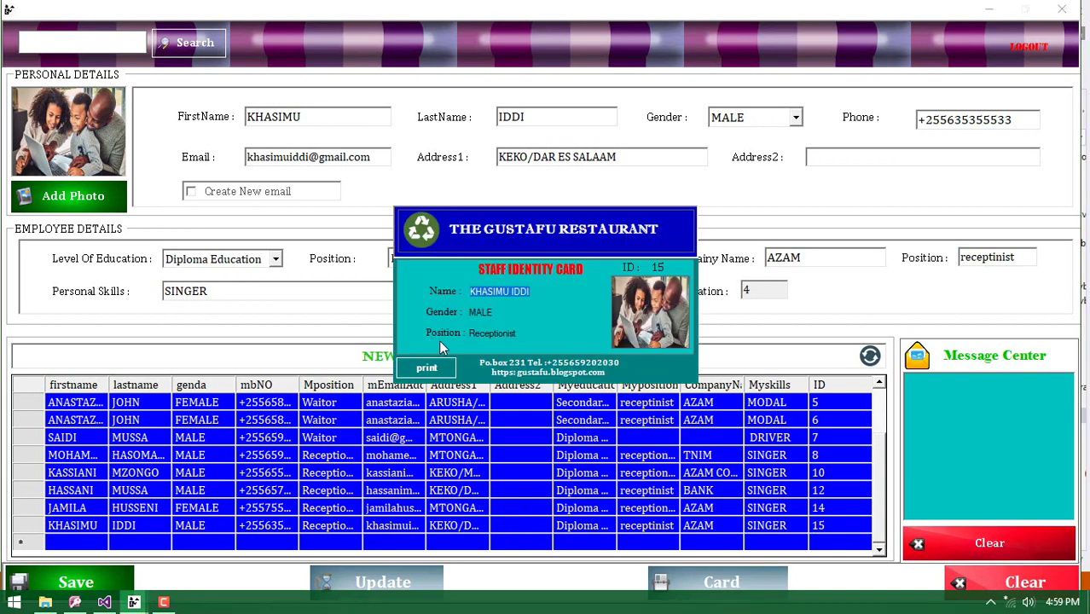
click(482, 292)
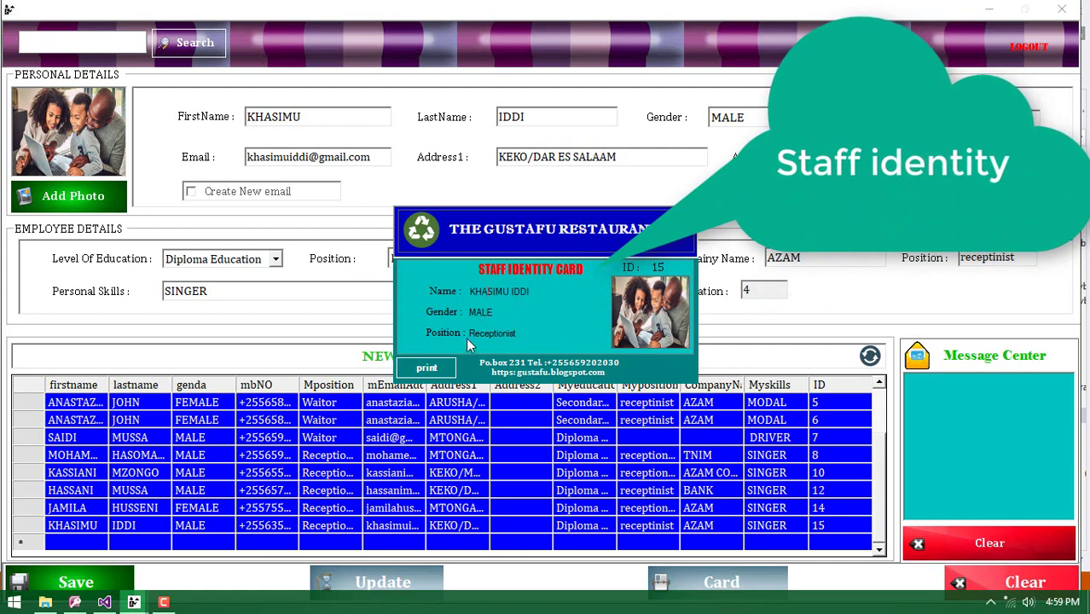
click(426, 367)
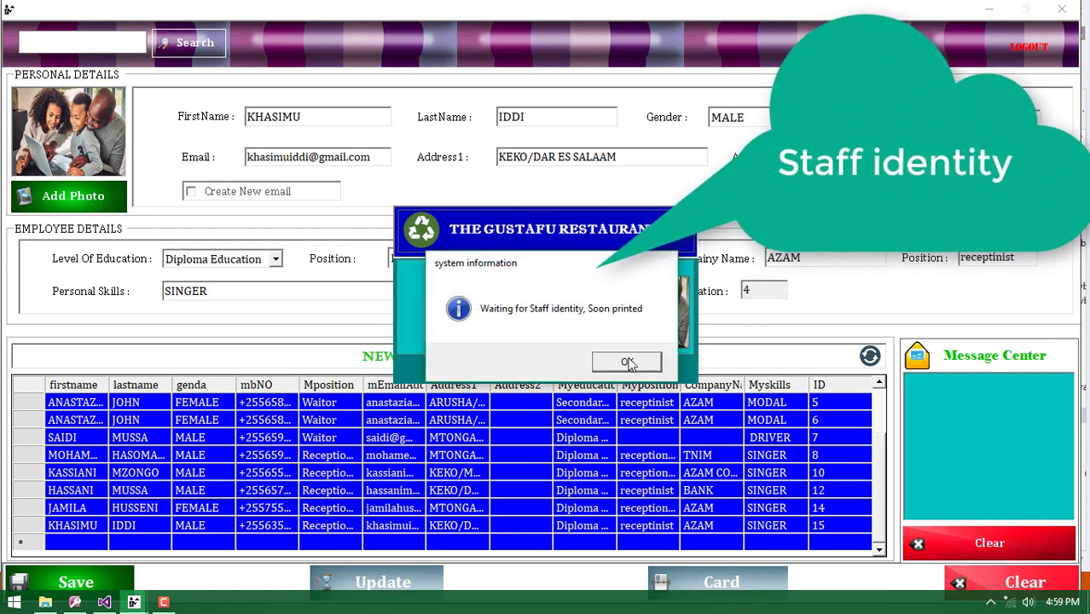
click(627, 362)
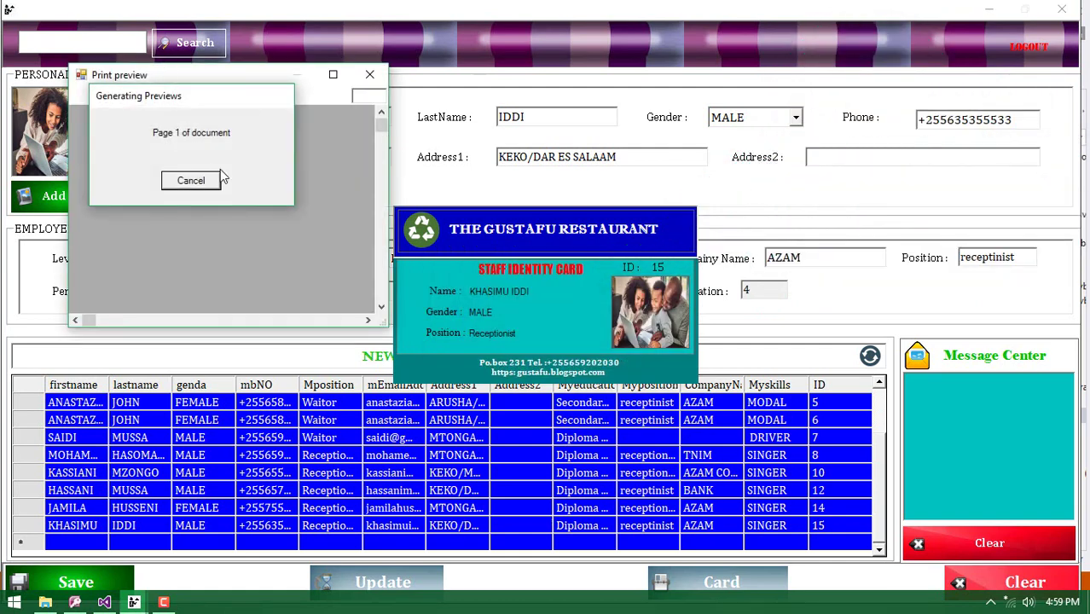
Enlarge and maximize the card print preview, close it, then reload ID 15 into the cleared form
click(107, 96)
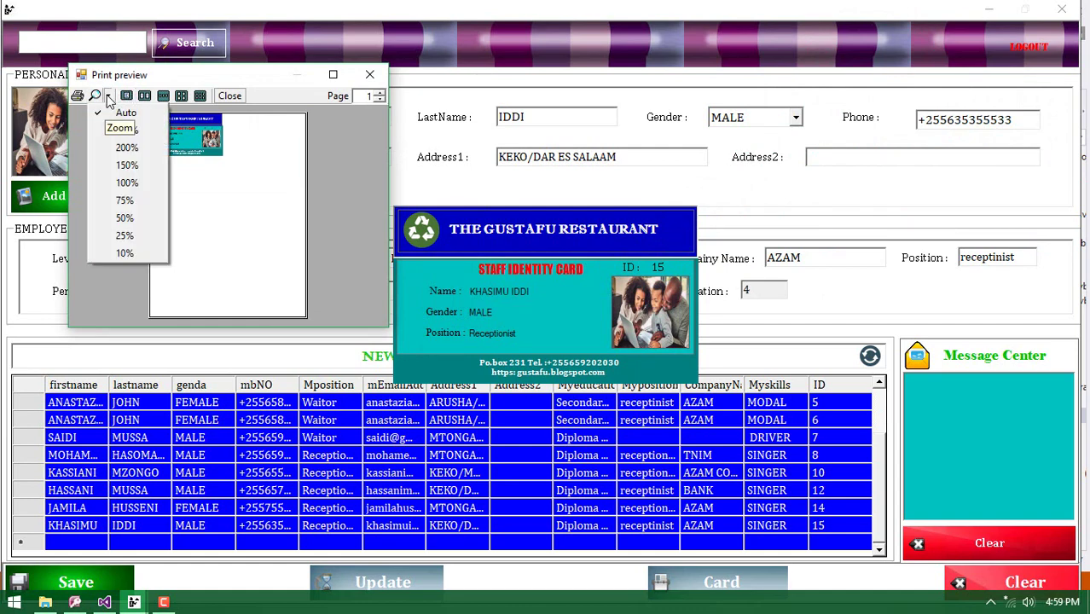
click(130, 173)
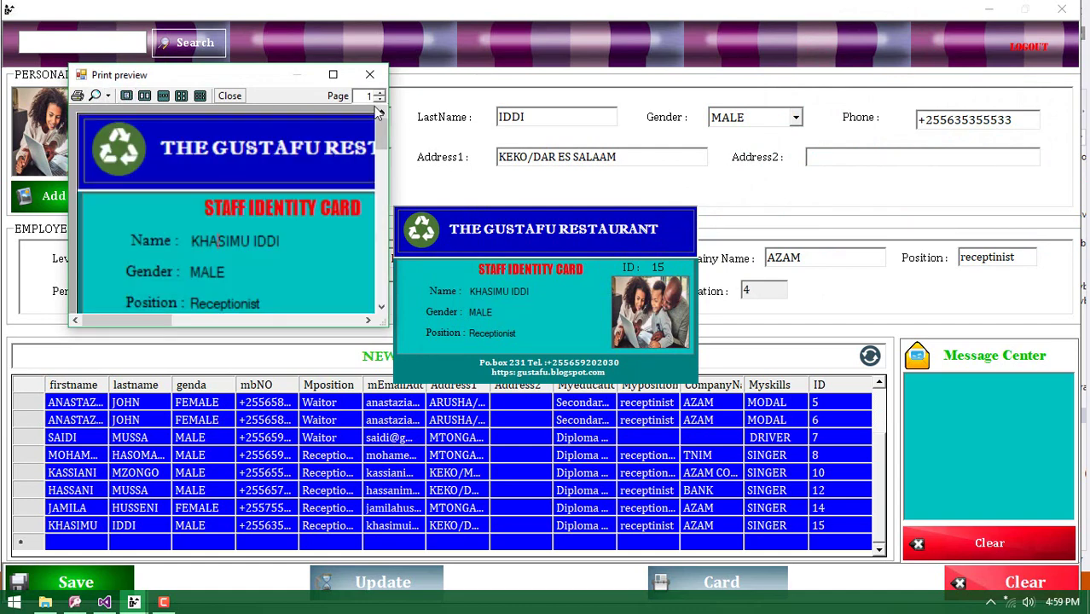
click(332, 74)
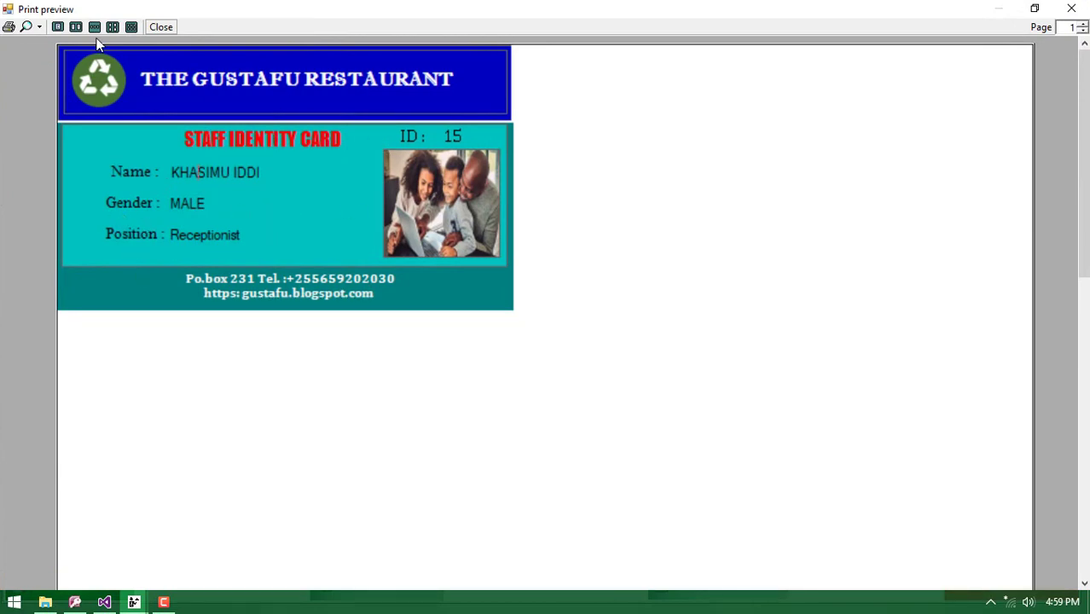
click(152, 27)
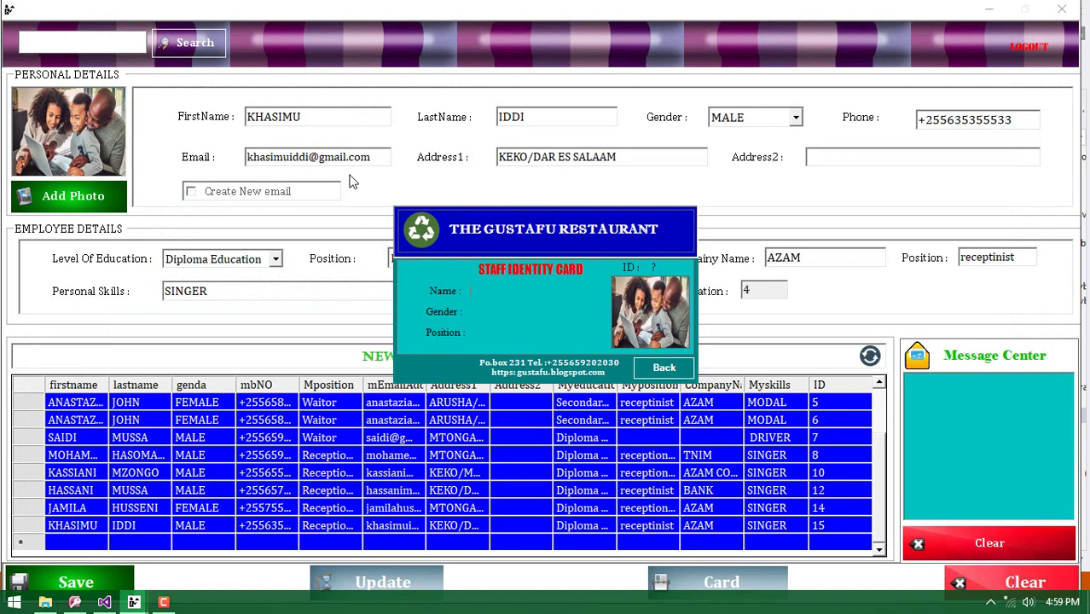
click(664, 368)
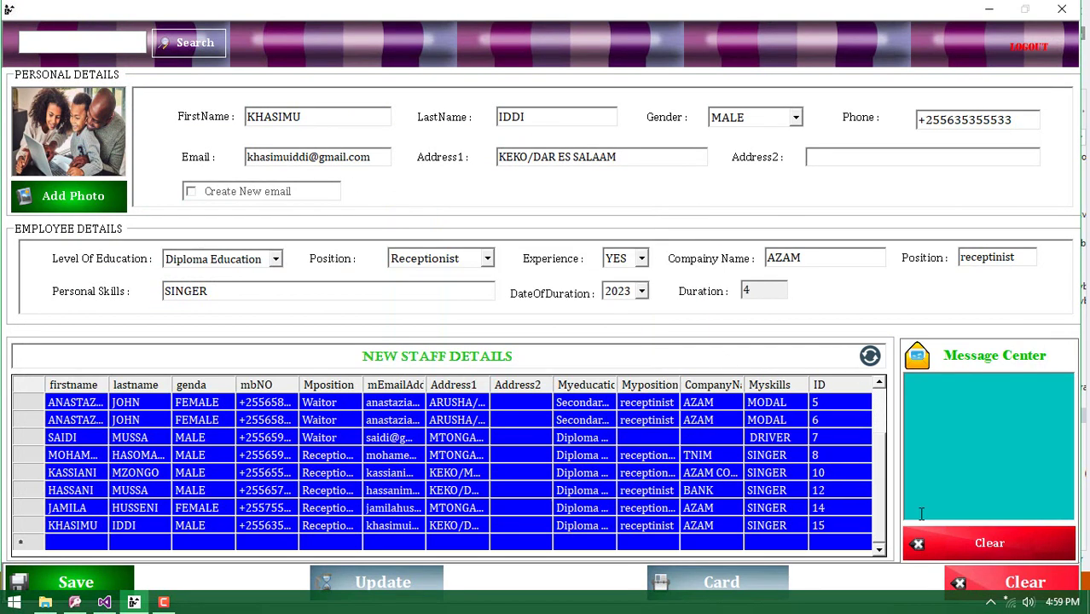
click(963, 585)
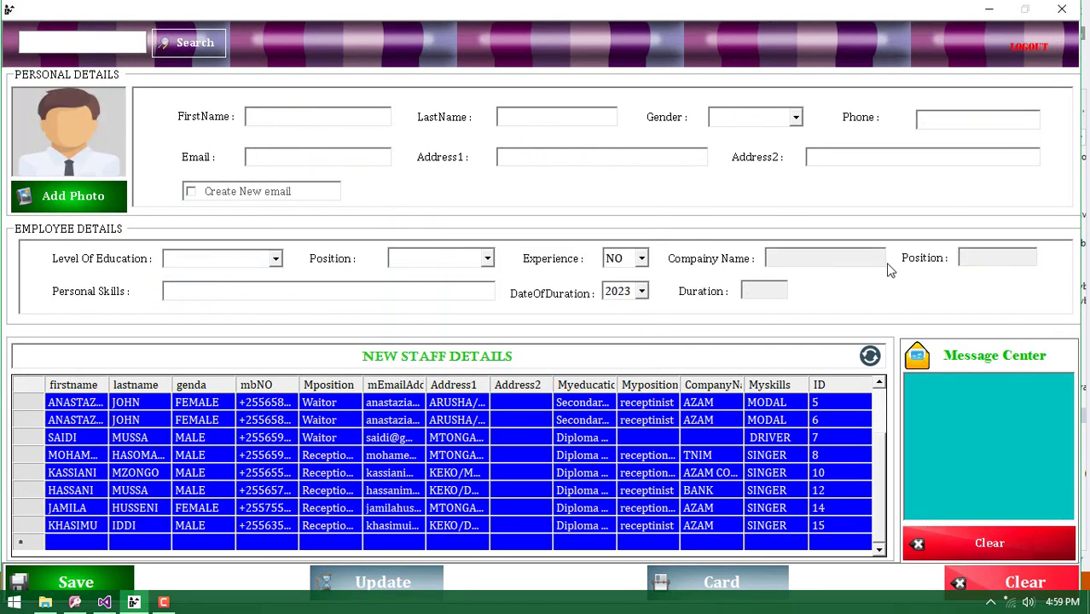
click(689, 526)
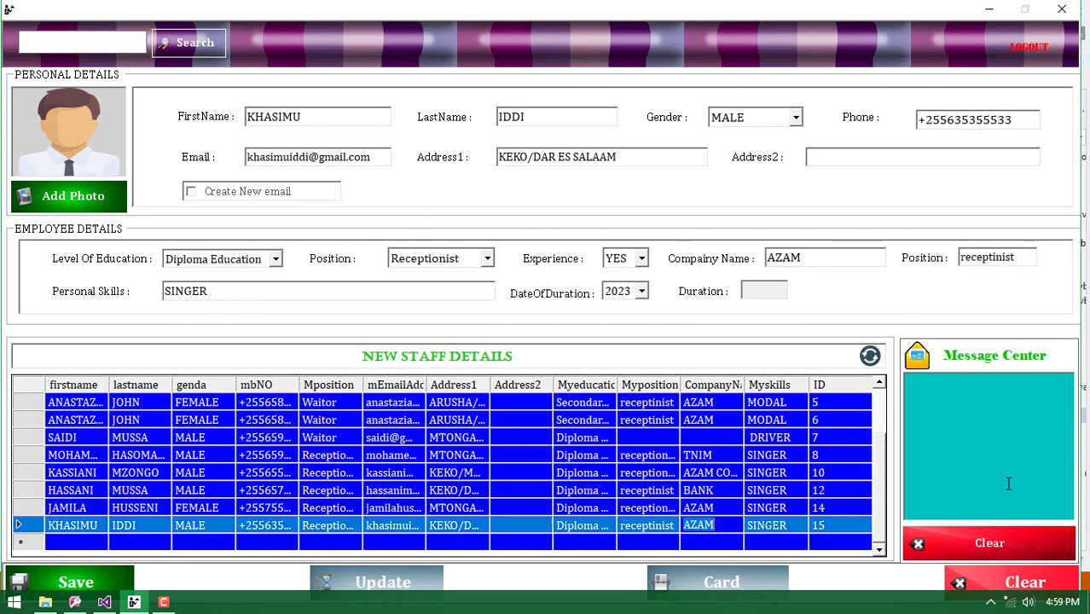
Clear the staff form, log out, and sign back in with the administrator's username and password
click(1019, 587)
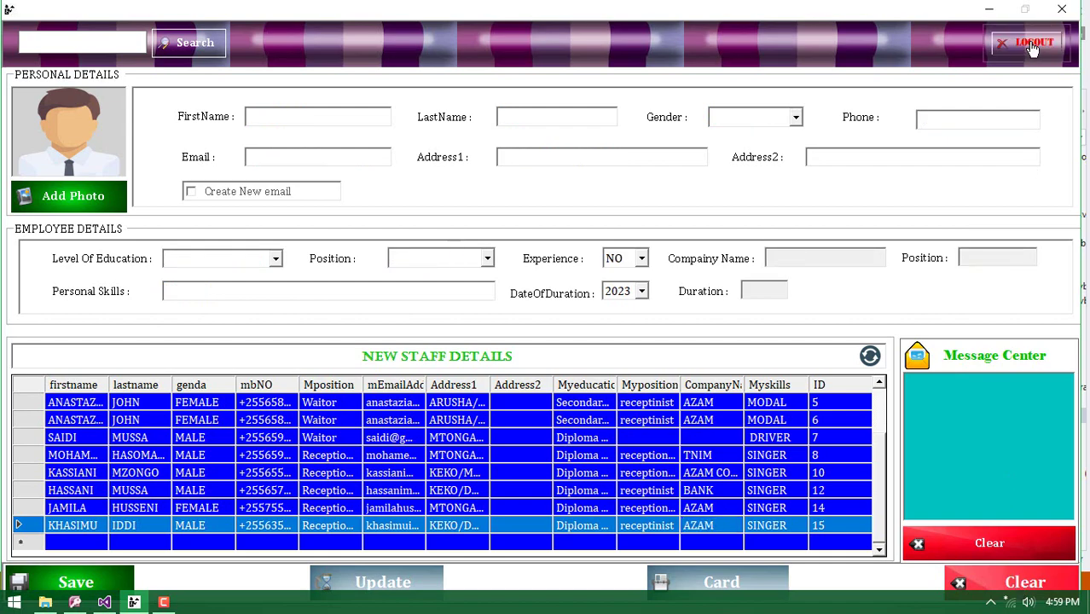
click(1029, 48)
click(489, 340)
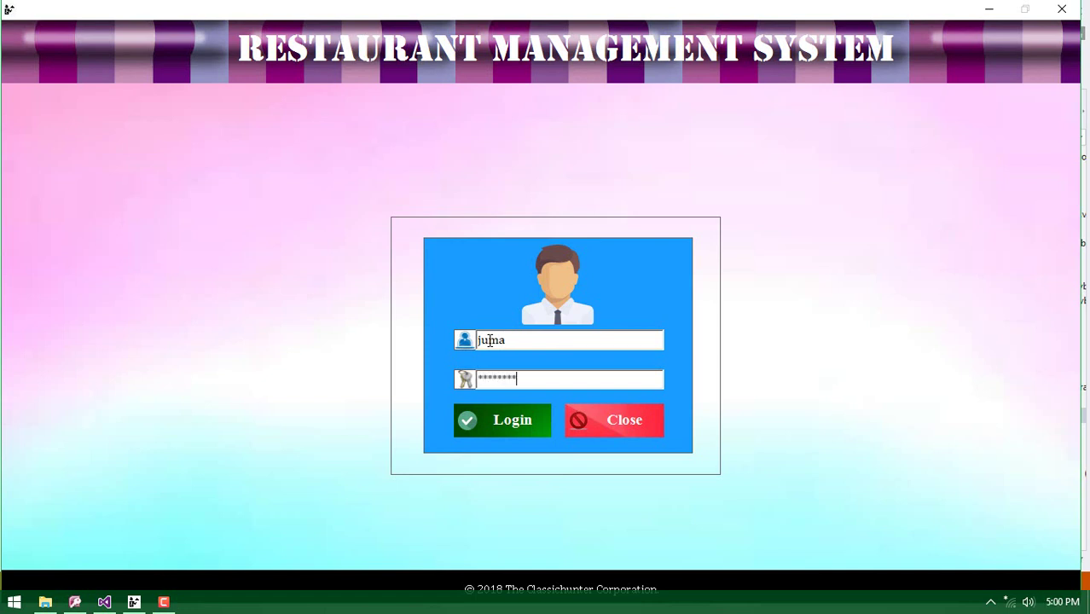
click(503, 419)
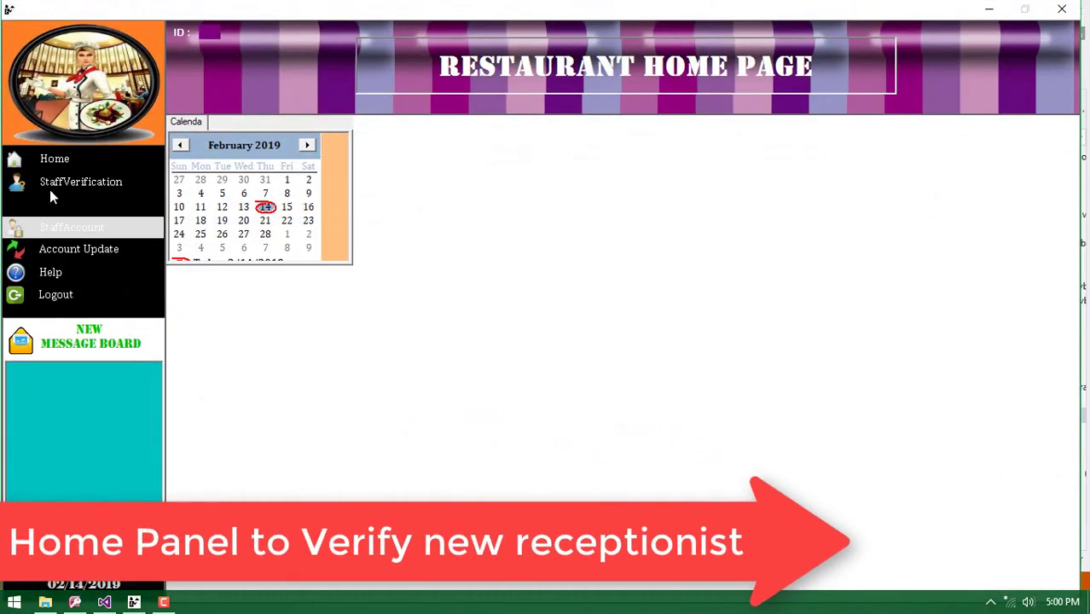
Look up staff IDs 14 and 15 in Staff Verification, mark the receptionist verified, then clear the form
click(57, 183)
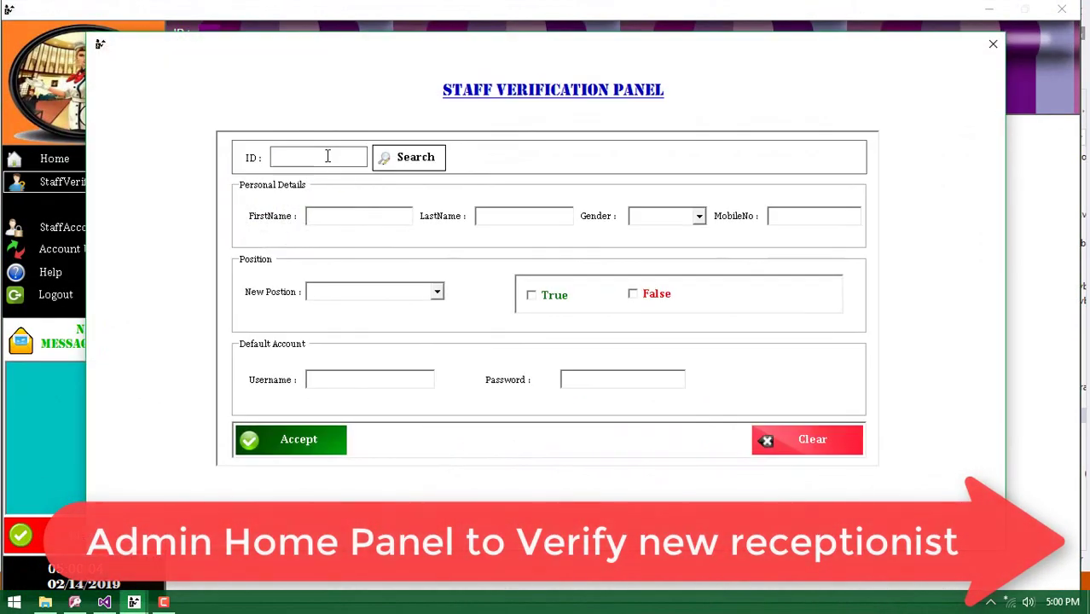
text(14)
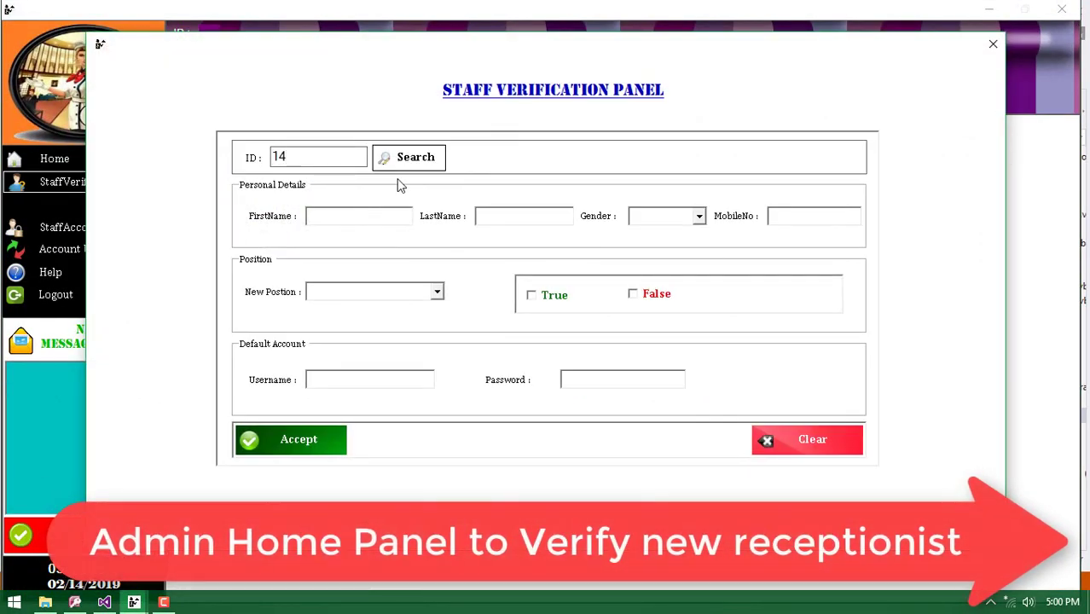
click(411, 160)
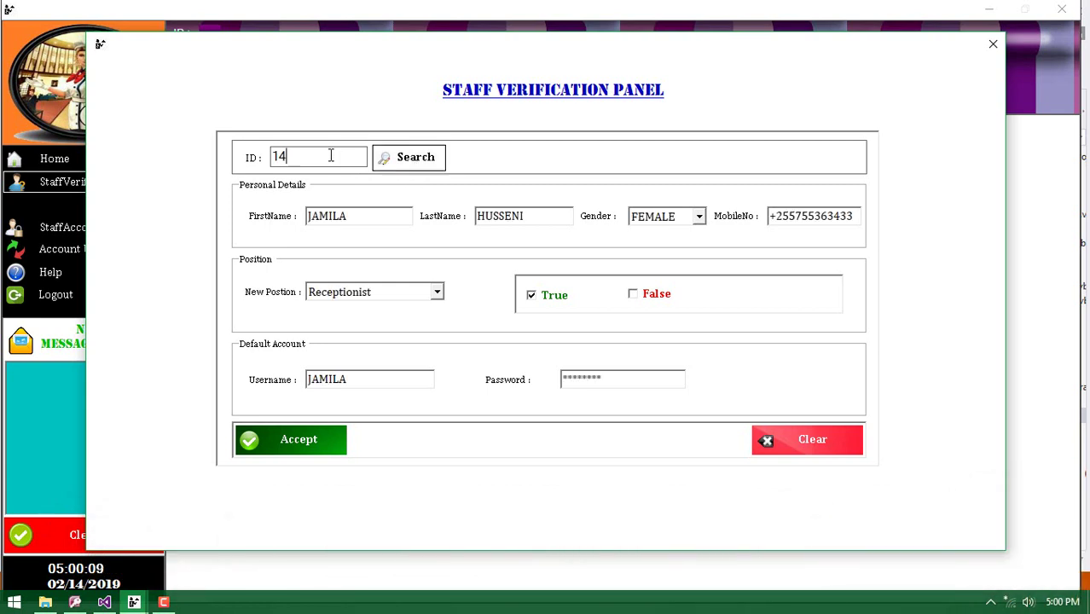
click(401, 162)
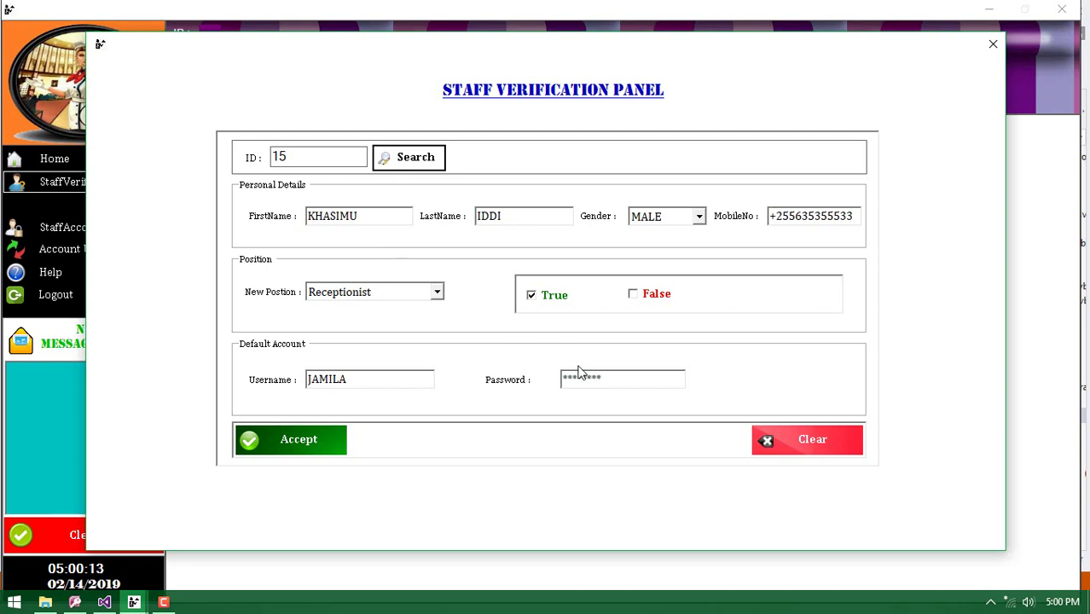
click(533, 297)
click(533, 297)
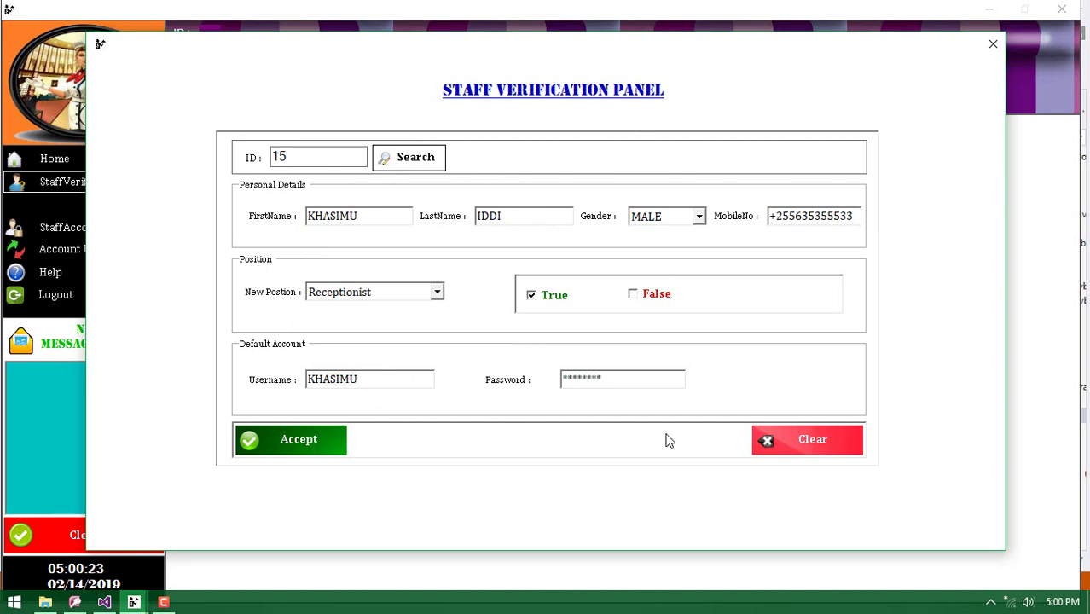
click(781, 440)
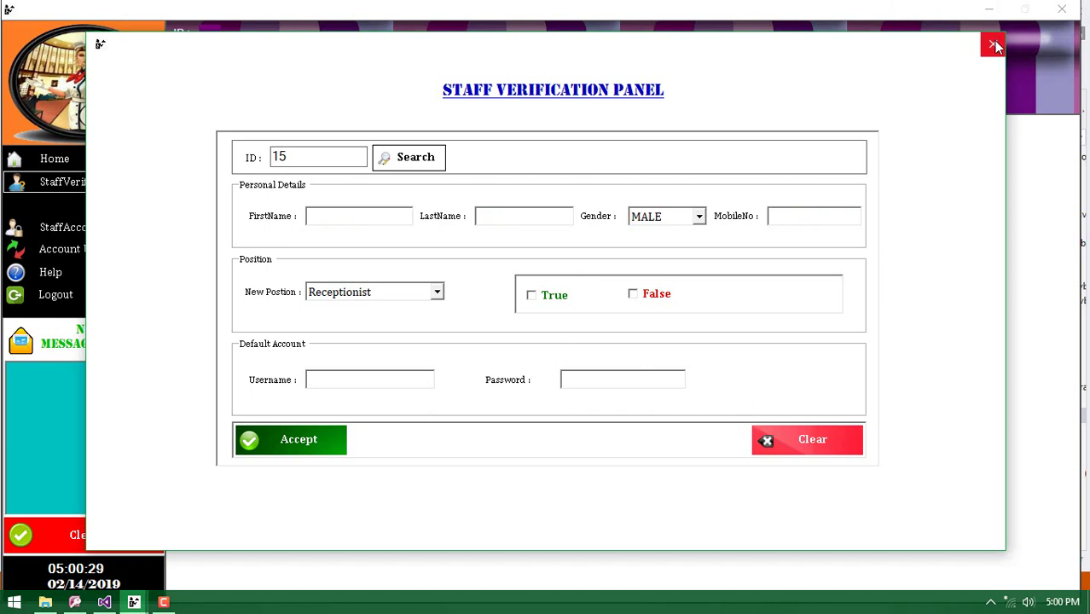
Close the verification panel, review the Account Update lists, and return to the home page
click(992, 42)
click(96, 251)
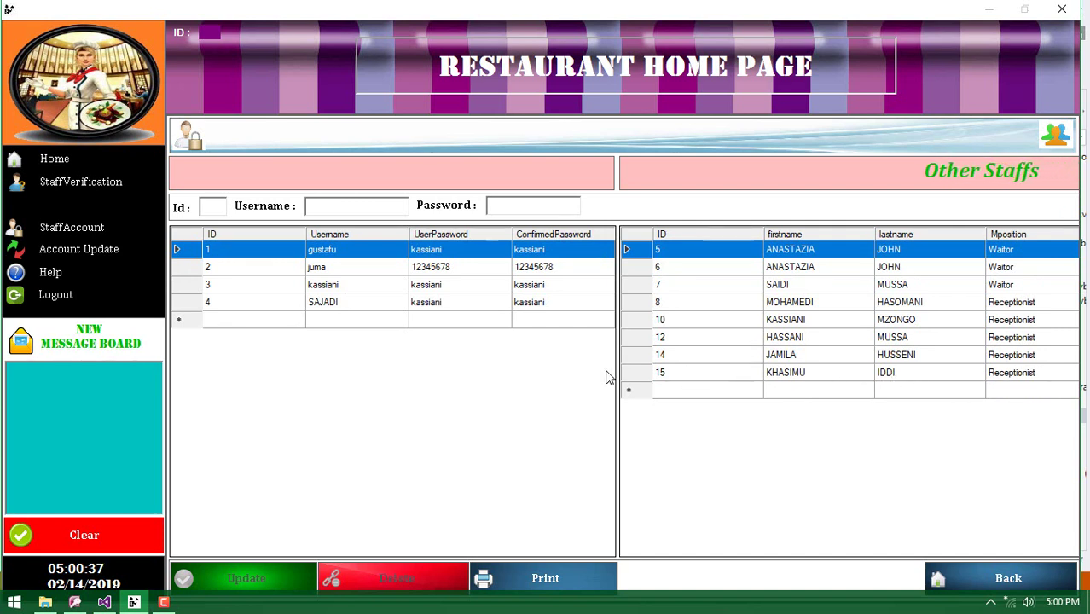
click(99, 162)
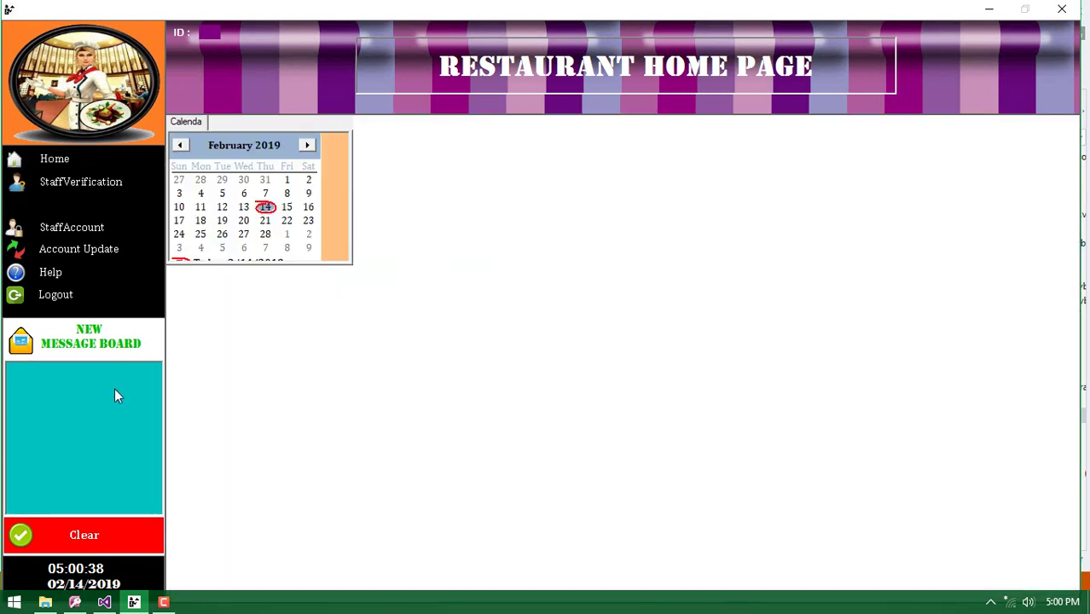
Log out and sign in with the receptionist's default username and password, correcting a mistyped username
click(74, 295)
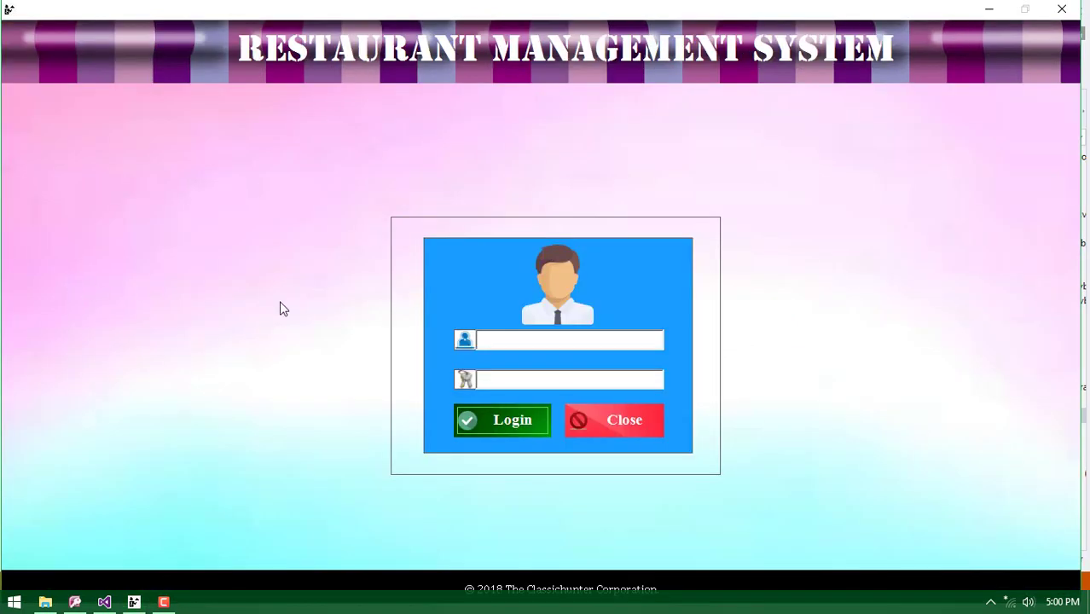
click(492, 341)
text(gup)
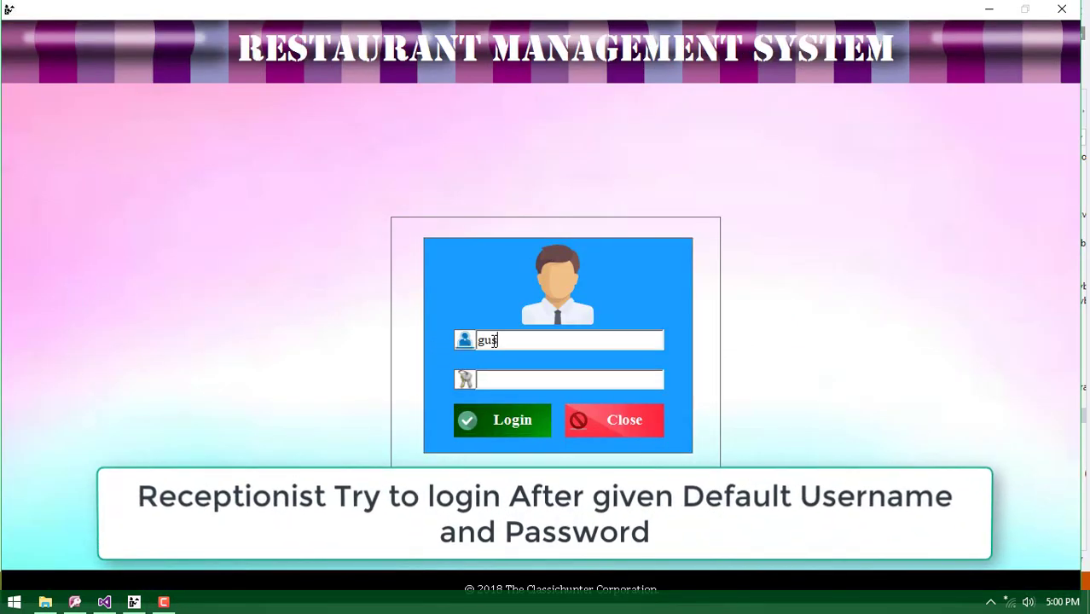
text(tafu)
key(Tab)
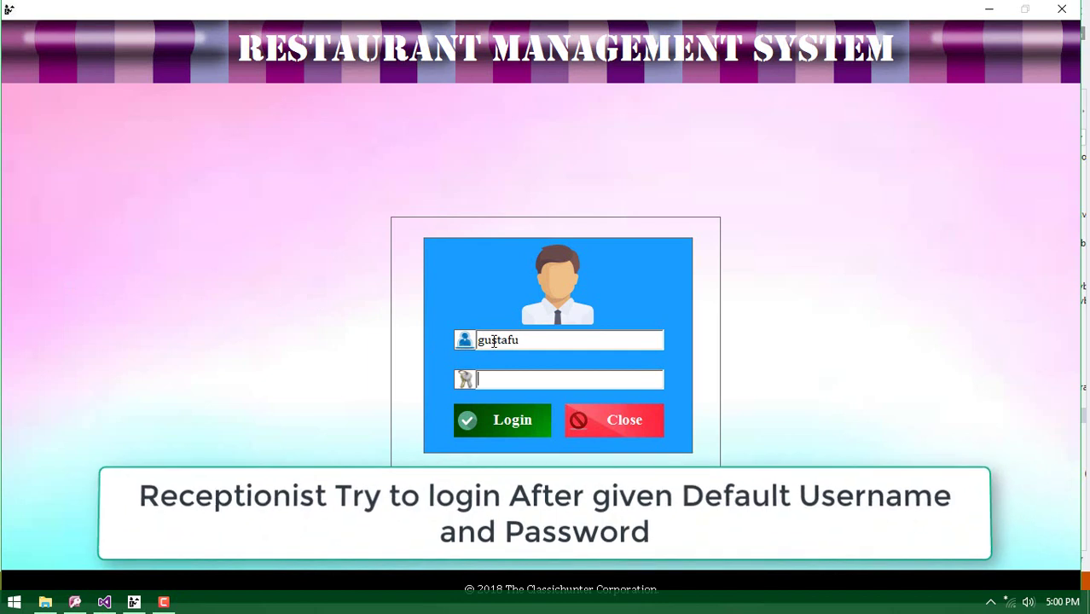
text(12345678)
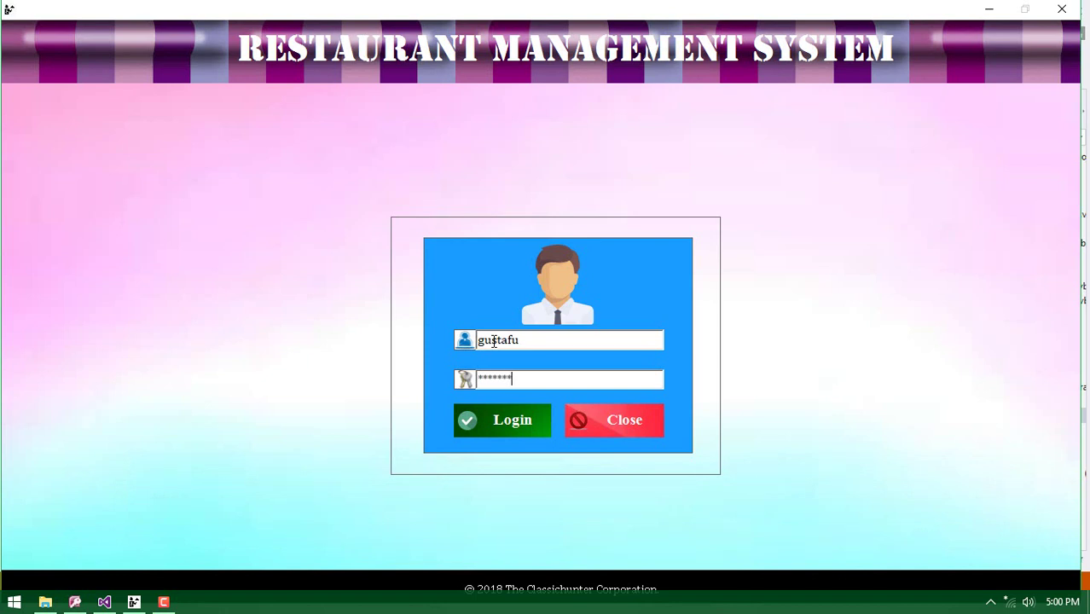
drag(527, 341, 476, 341)
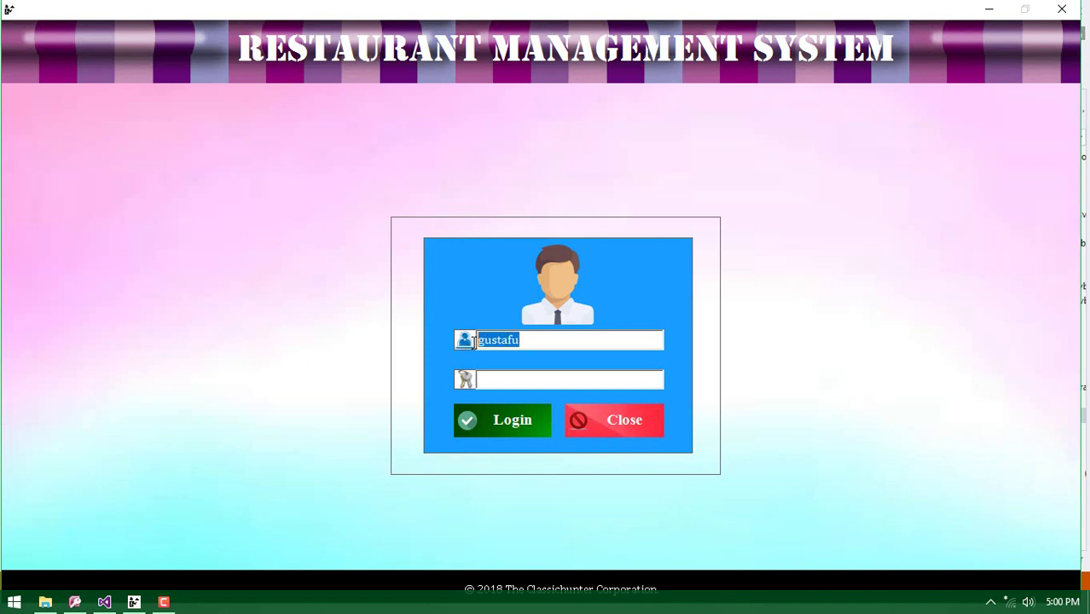
key(BackSpace)
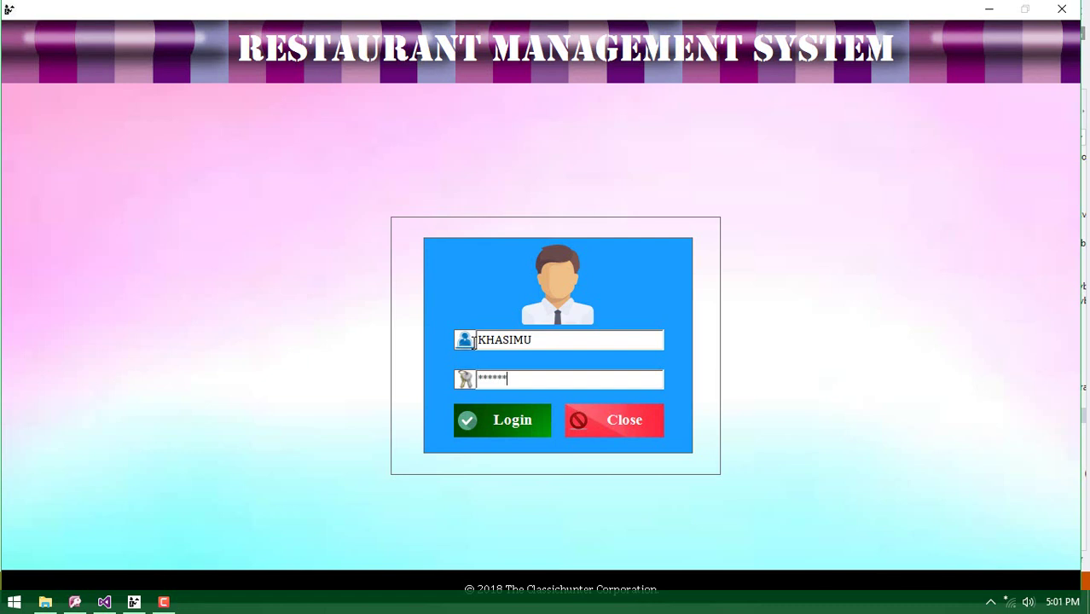
click(485, 424)
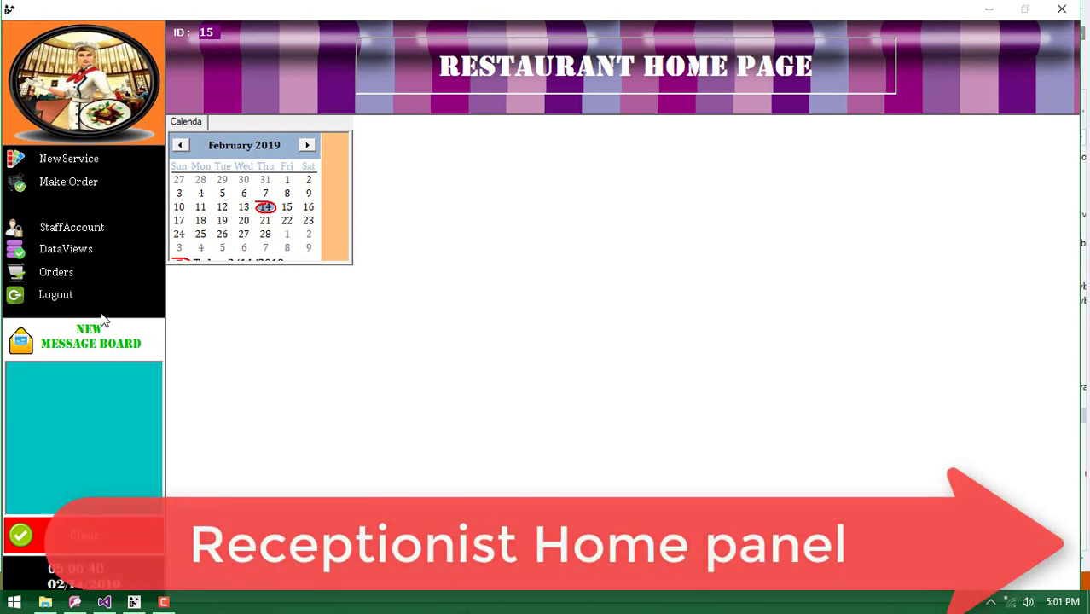
Update the receptionist's account e-mail, username and password, then close the Staff Account form
click(68, 230)
click(527, 239)
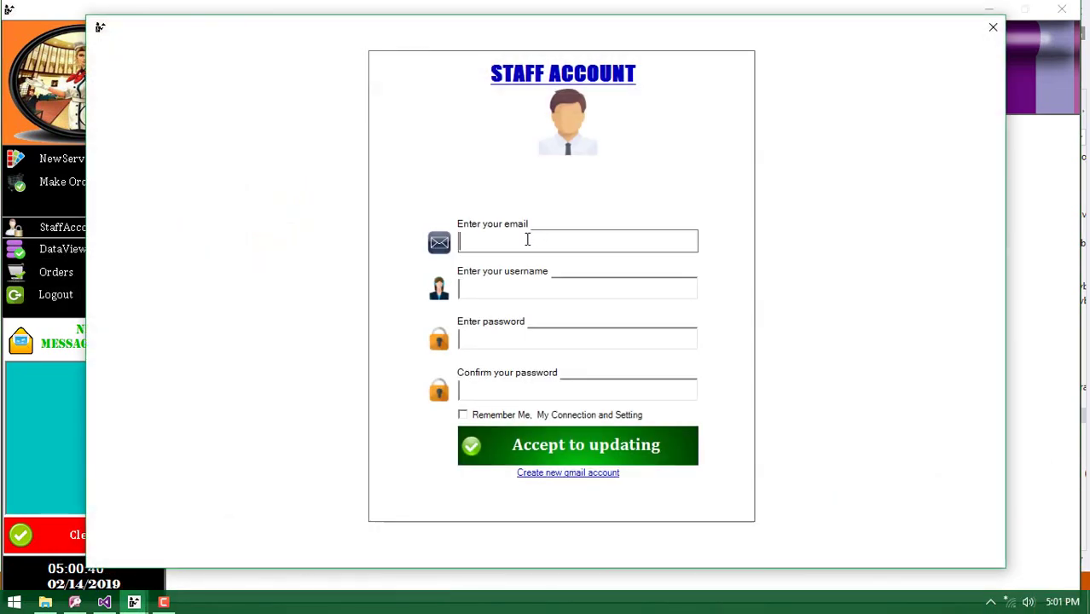
text(kas)
key(BackSpace)
key(BackSpace)
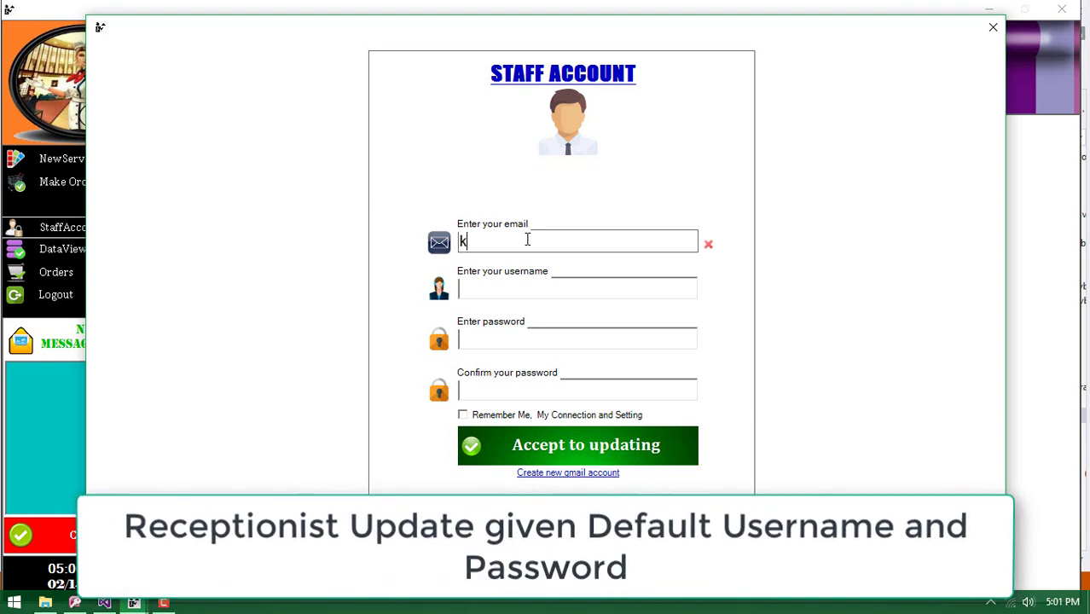
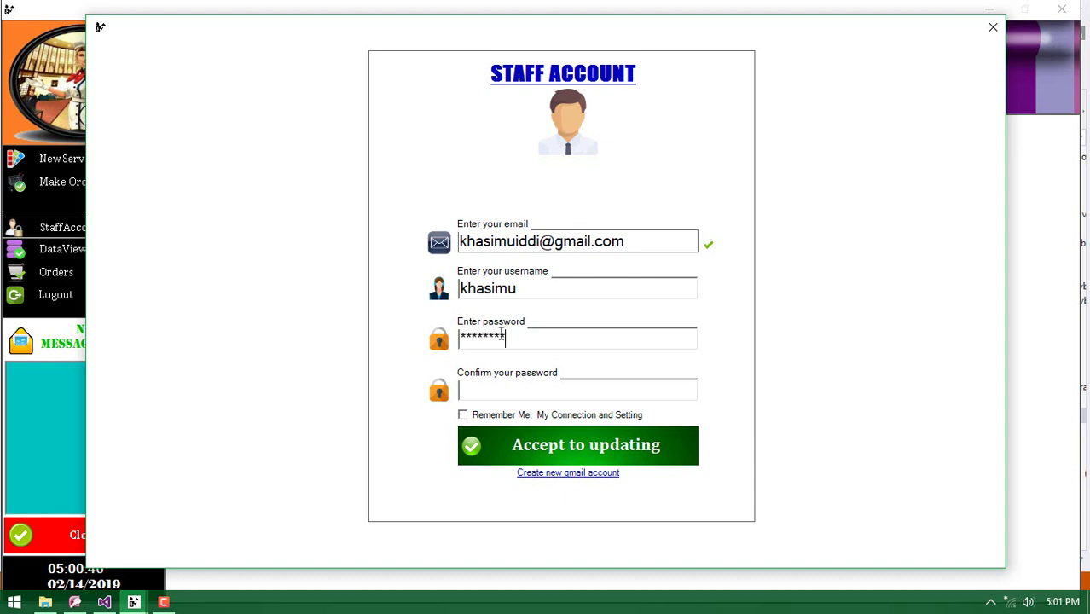
click(490, 389)
text(********)
click(509, 449)
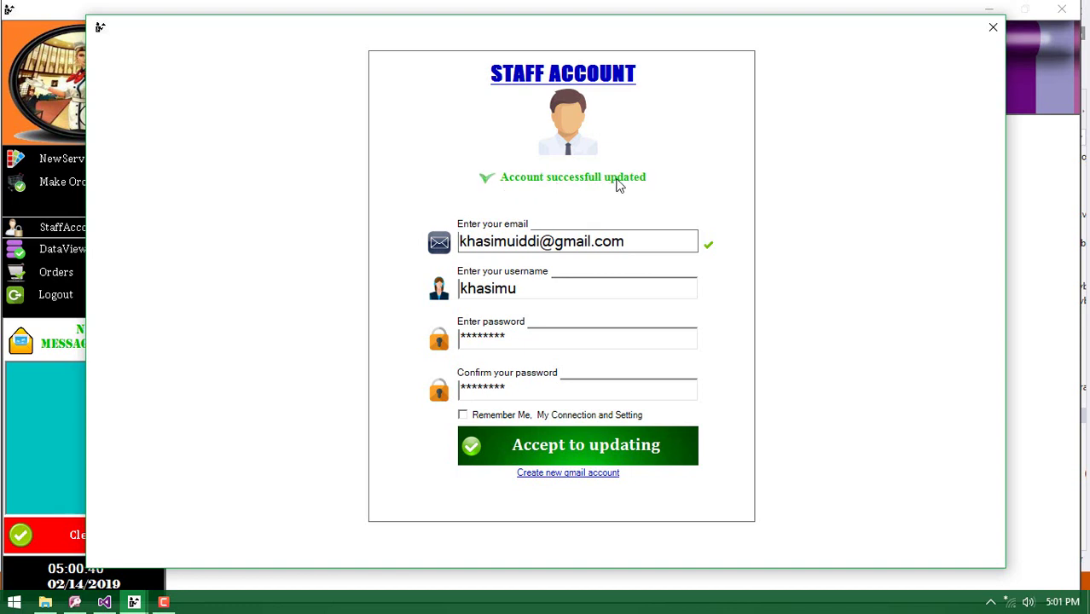
click(993, 27)
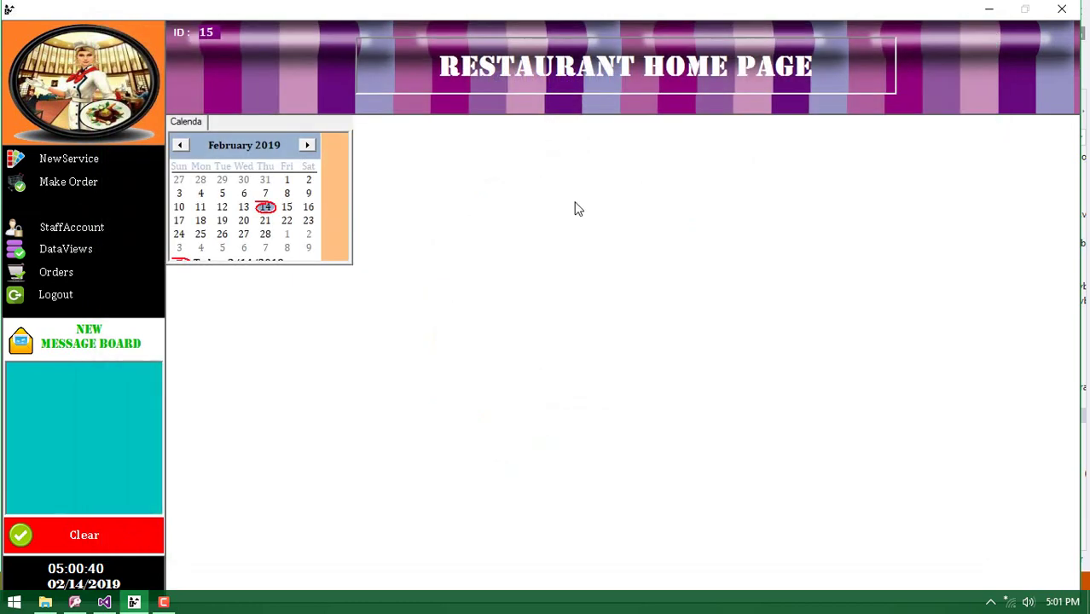
Log out, sign in with the updated account's username and password, and begin a NewService entry
click(81, 296)
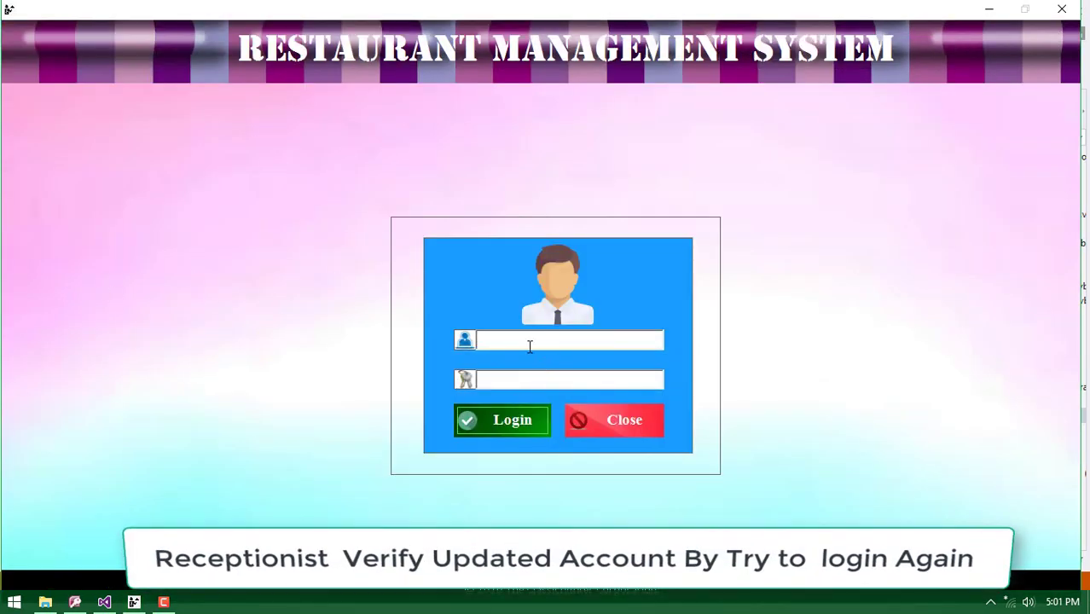
text(k)
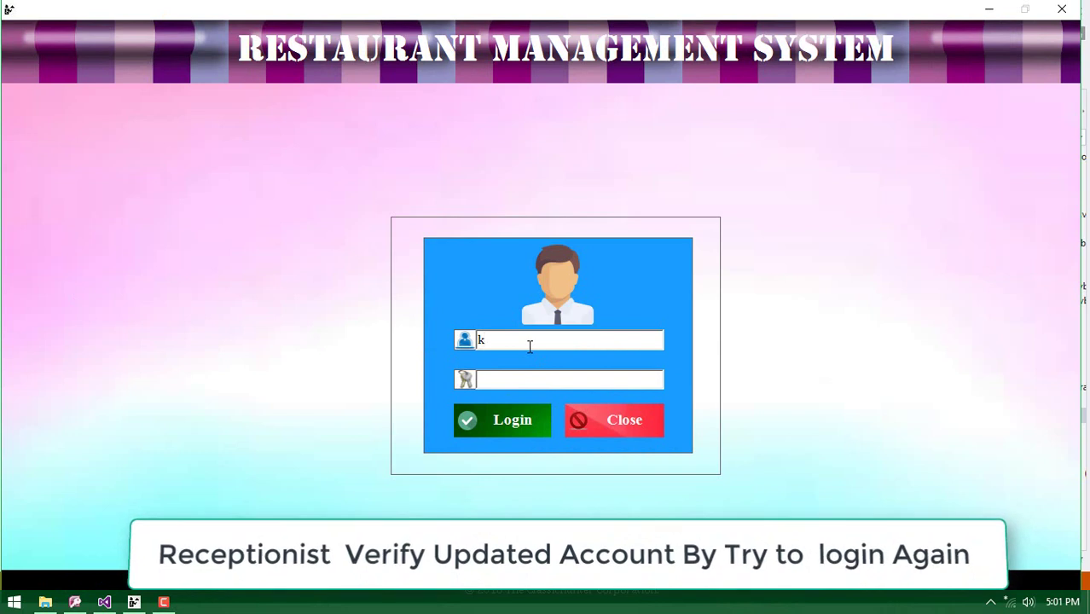
text(hasimu)
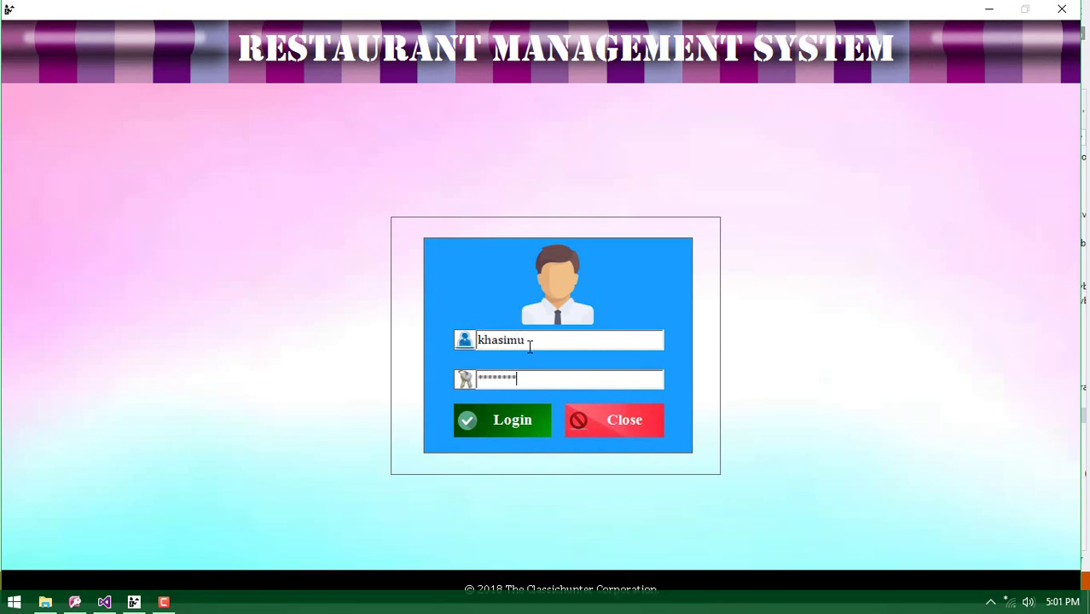
click(503, 421)
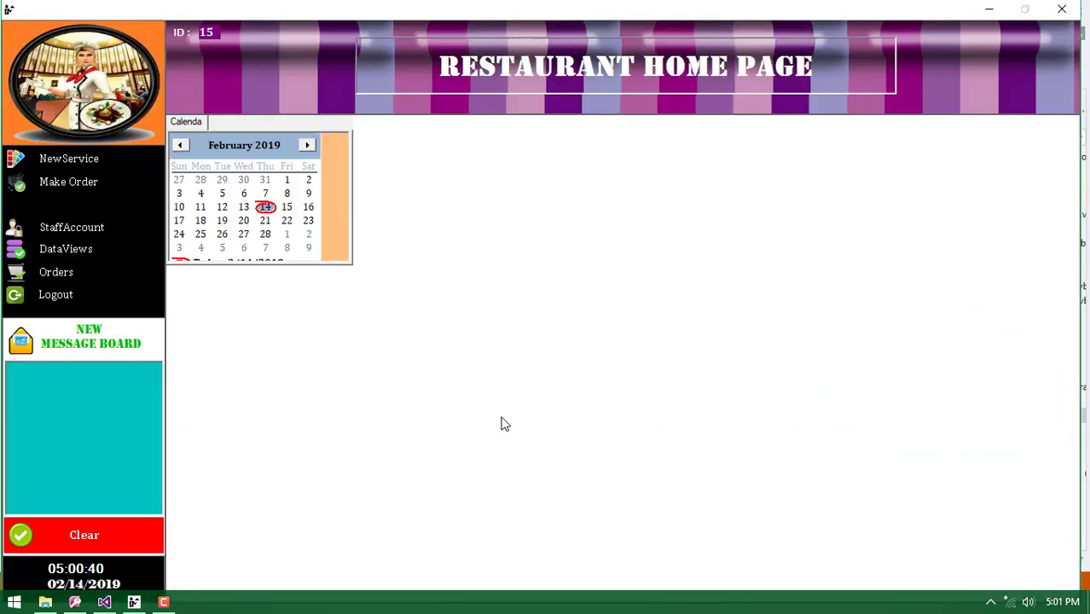
click(66, 162)
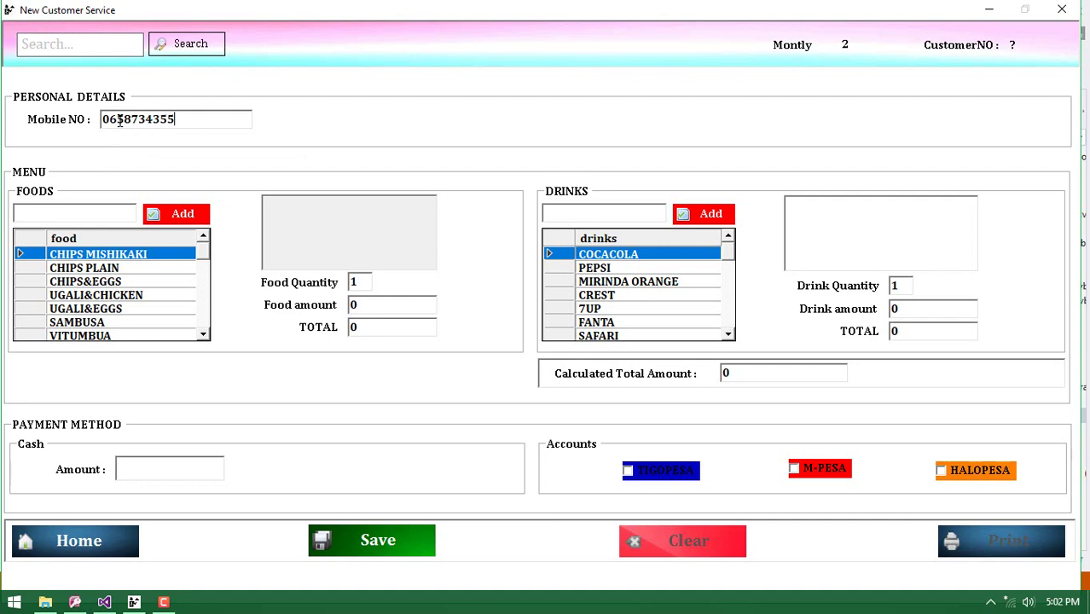
Add the foods CHIPS&EGGS, SAMBUSA and CHIPS PLAIN to the order
click(86, 281)
click(171, 215)
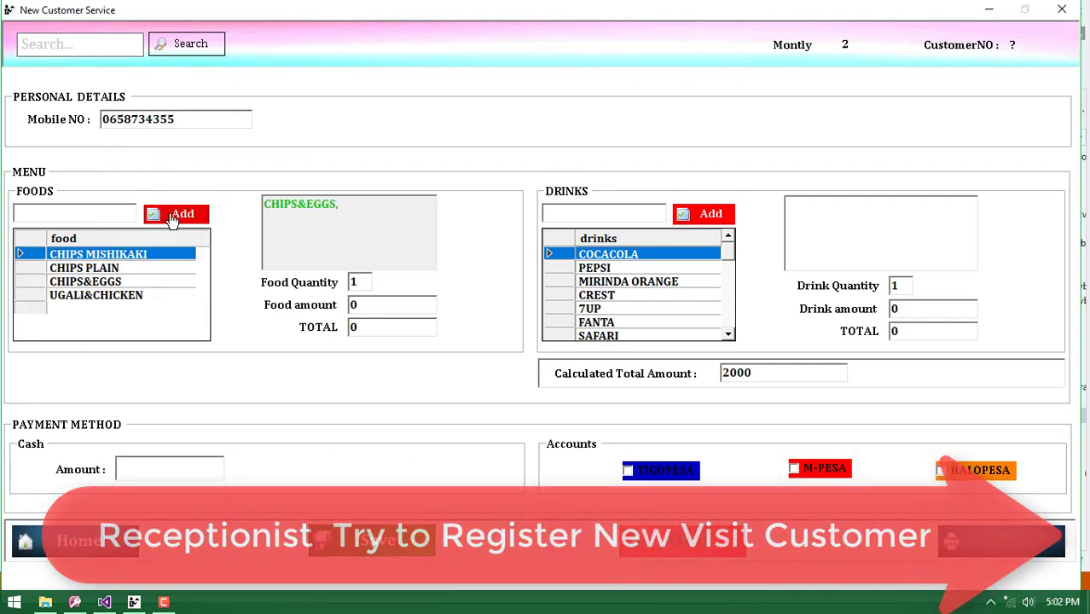
click(130, 314)
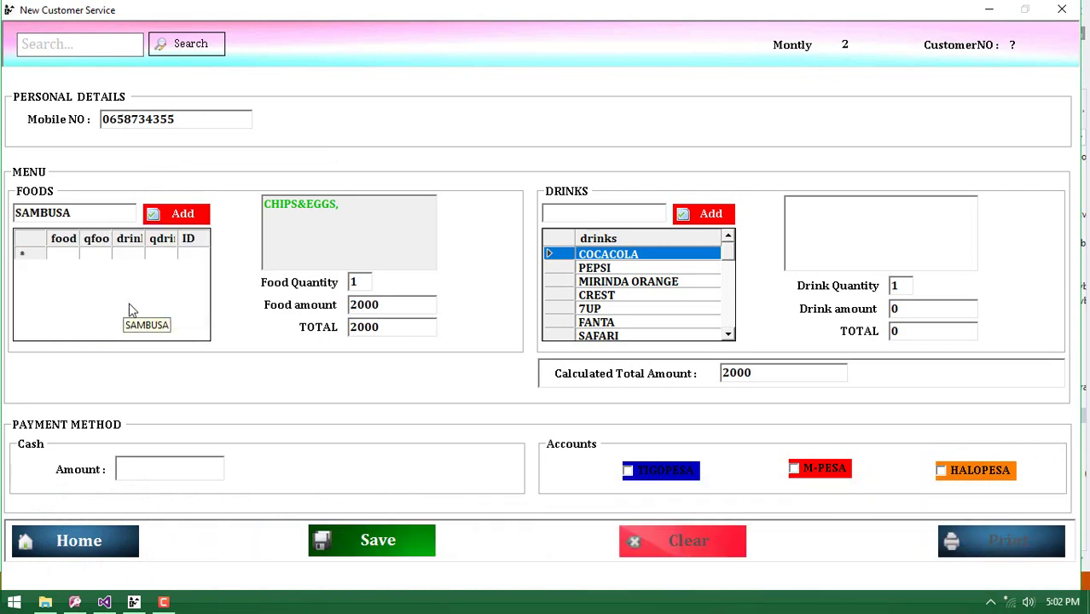
click(175, 214)
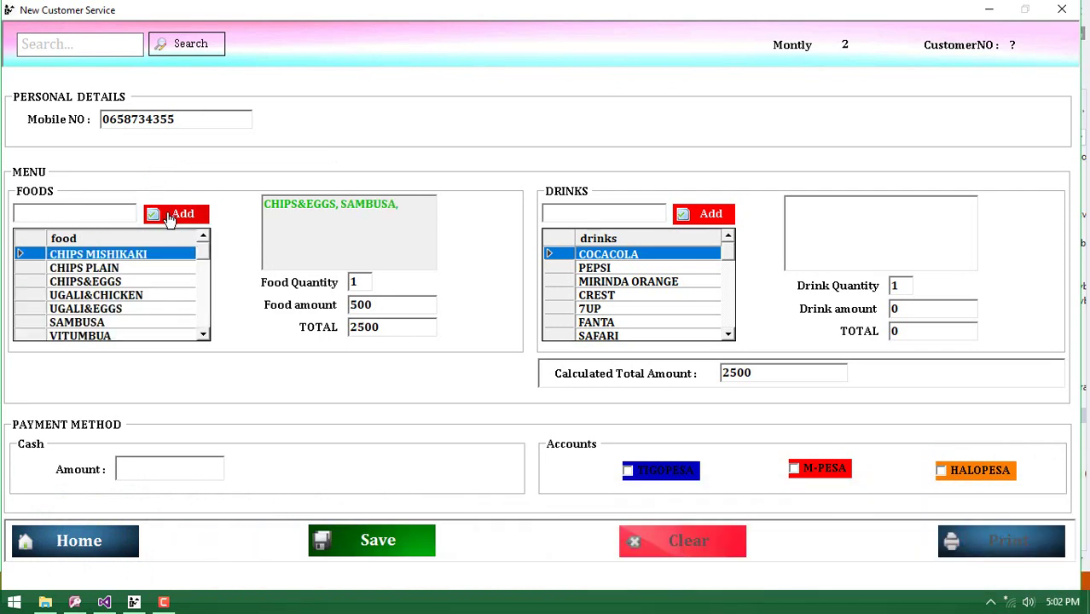
click(125, 270)
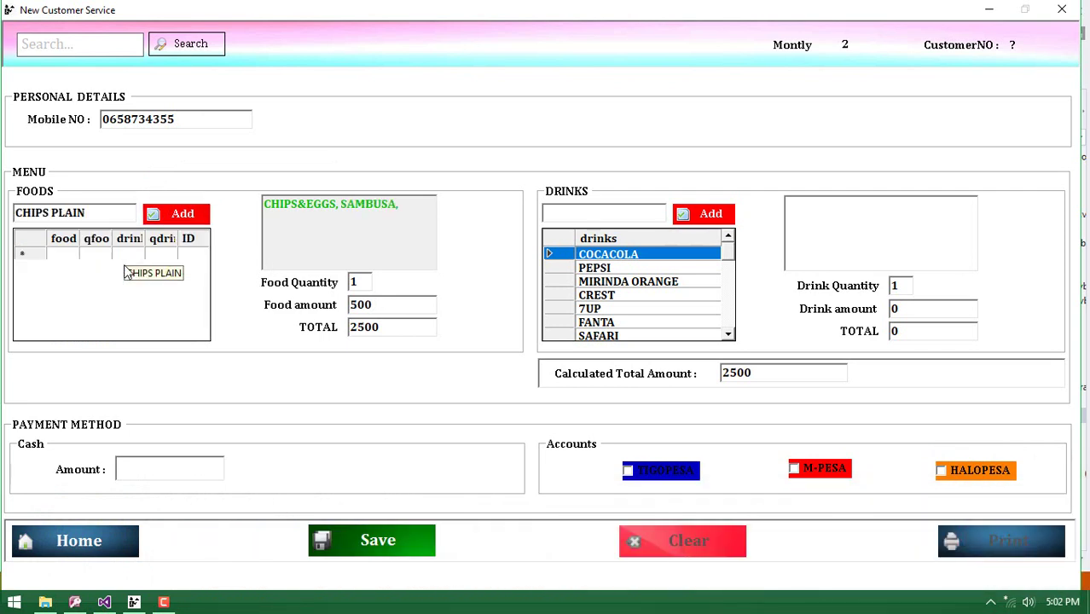
click(170, 214)
Add the drinks MIRINDA ORANGE, FANTA and SAFARI, bringing the total to 9000
click(628, 281)
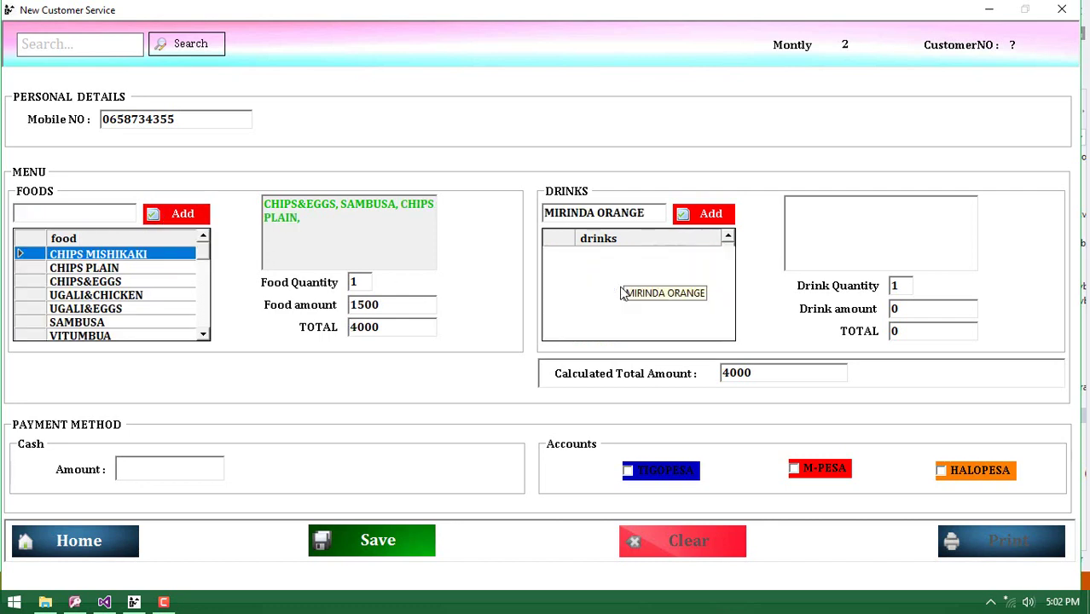
click(701, 217)
click(621, 322)
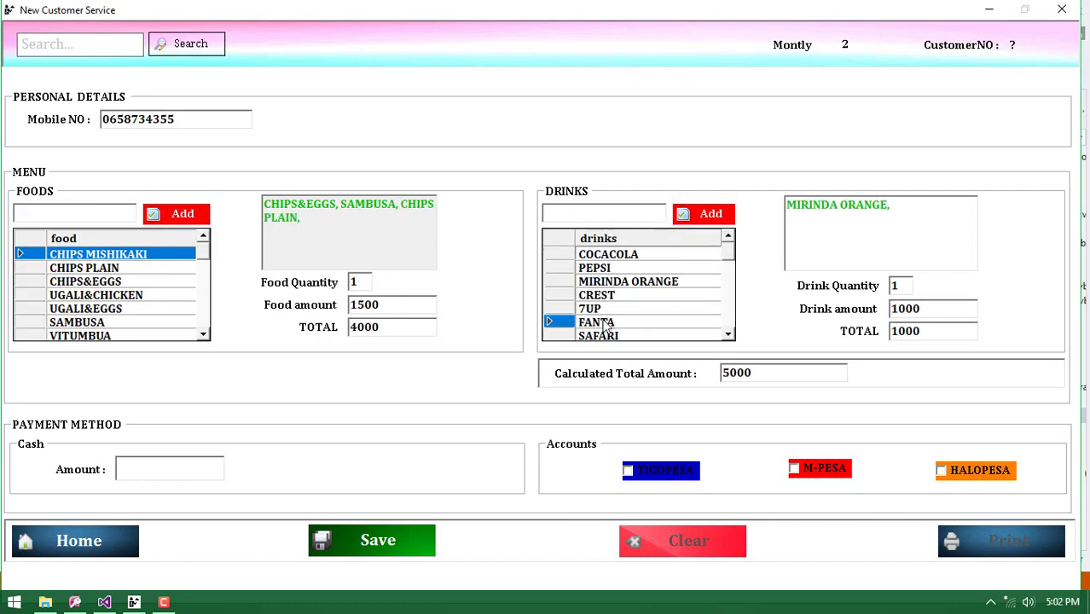
click(683, 218)
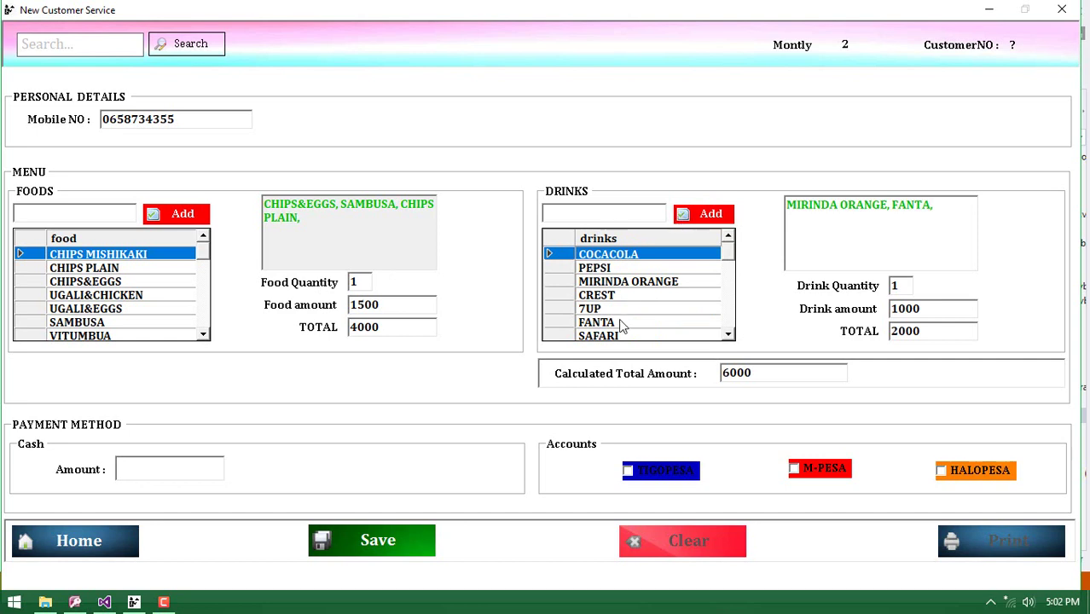
click(617, 336)
click(701, 214)
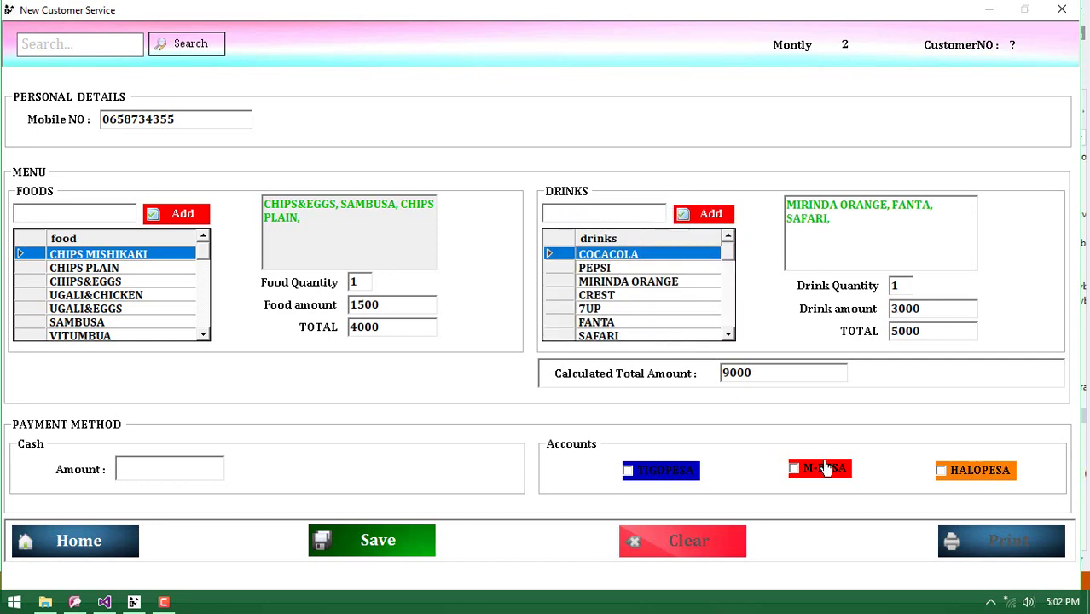
Save a TIGOPESA payment verification for 9000 and return to the service form
click(628, 472)
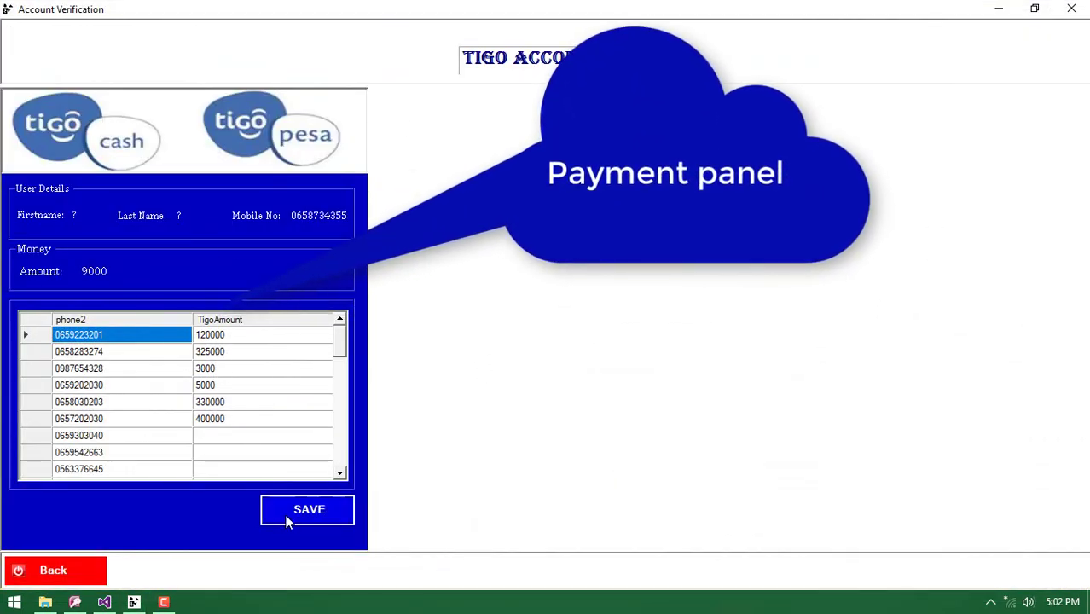
click(305, 511)
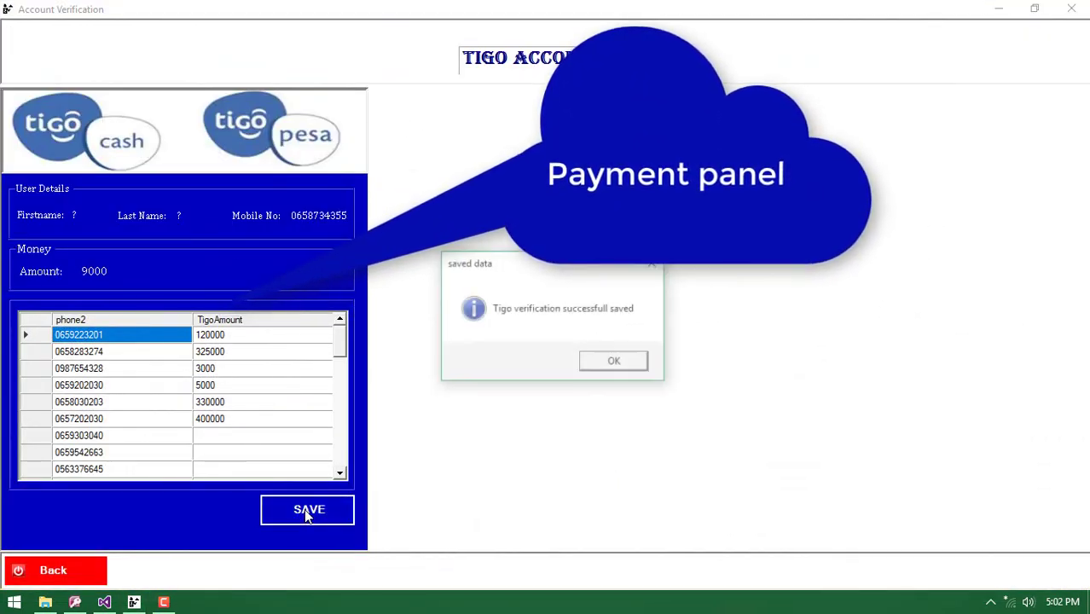
click(600, 369)
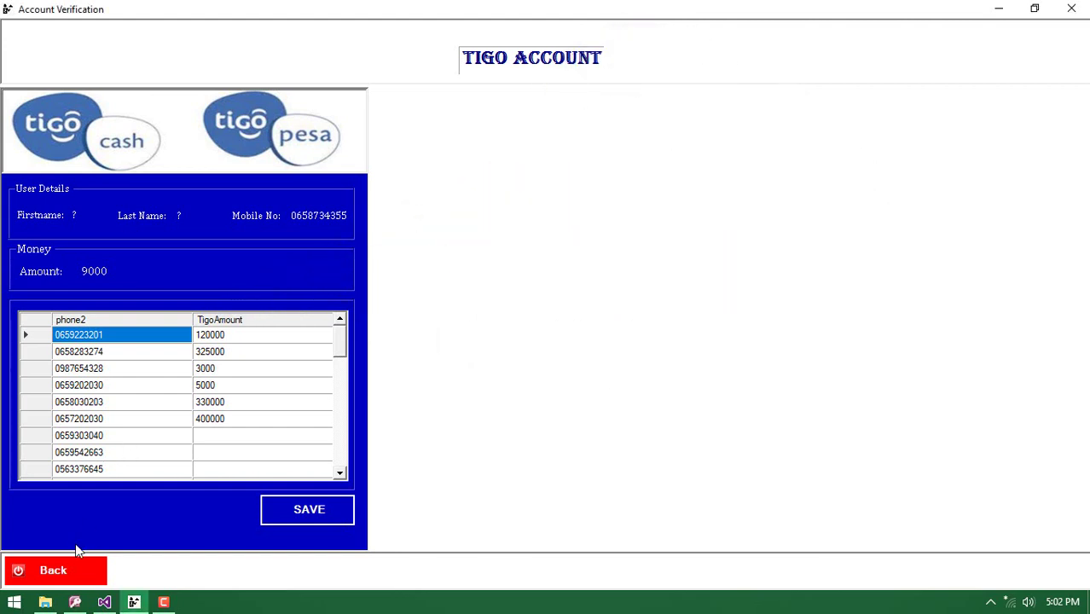
click(64, 570)
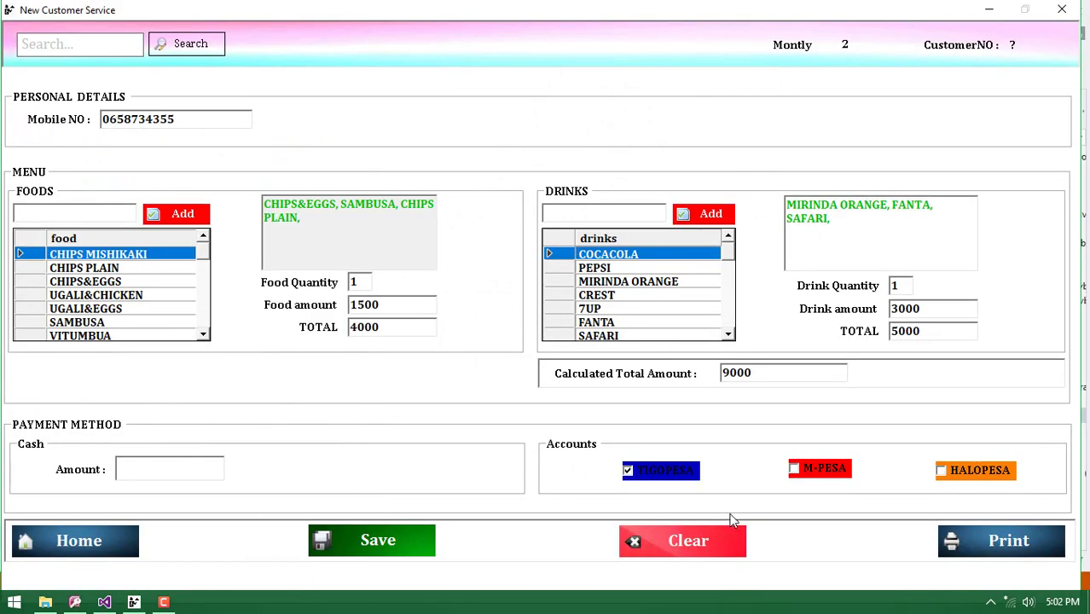
Save the 9000 order, confirm it, and open the GUSTAFU RESTAURANT receipt preview
click(343, 540)
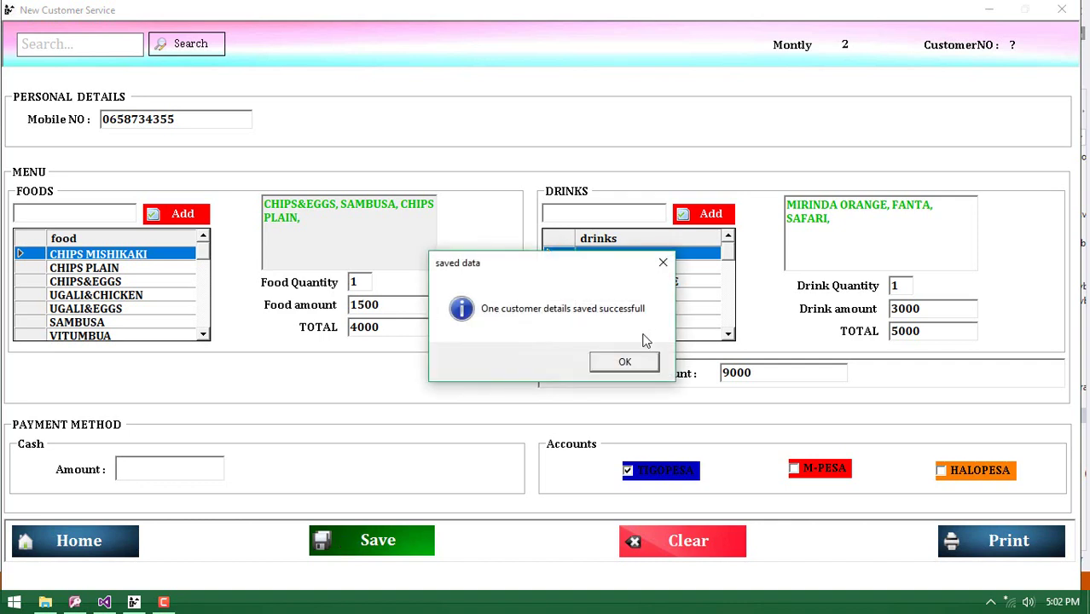
click(625, 361)
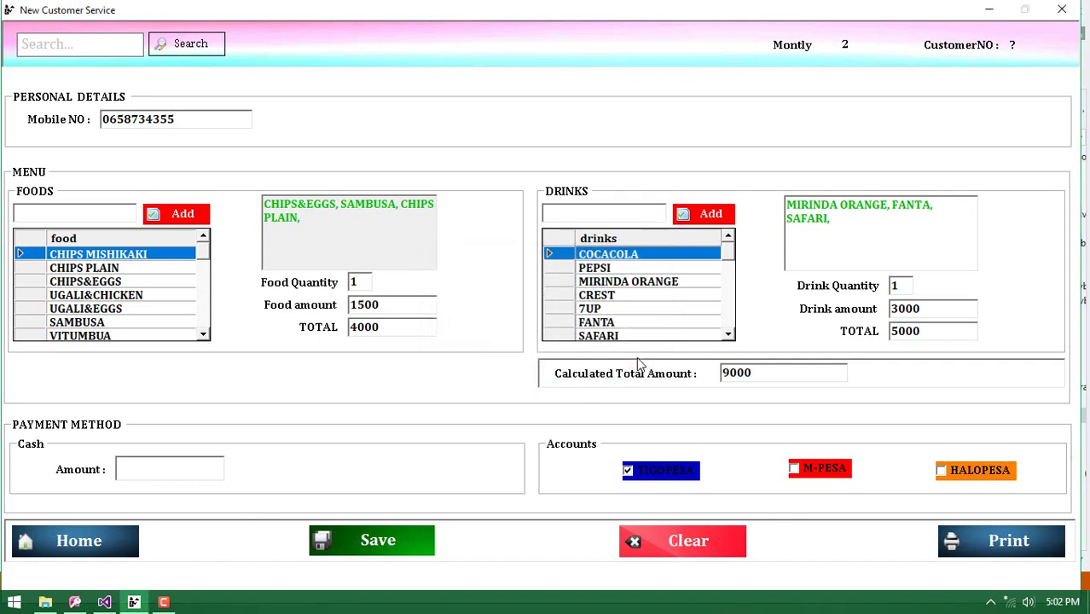
click(958, 540)
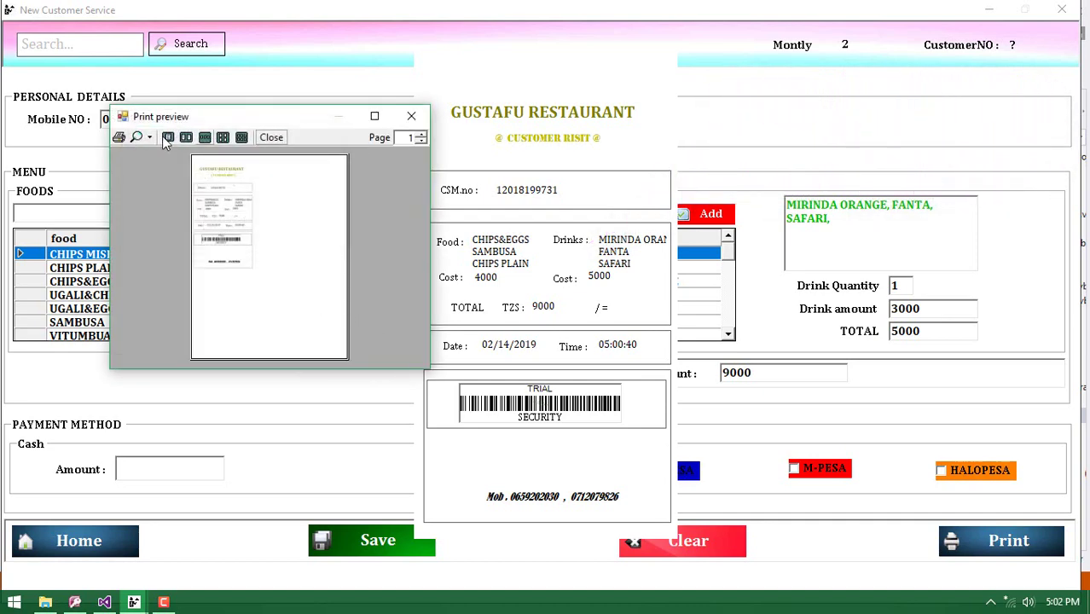
View the receipt preview at 100% zoom in a maximized window
click(149, 137)
click(167, 225)
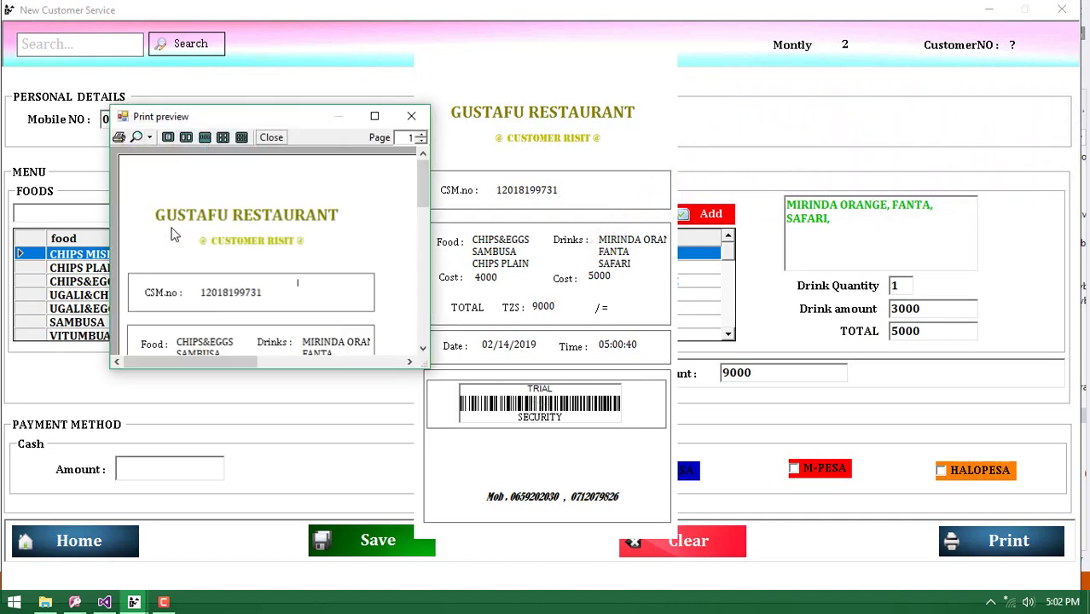
click(375, 115)
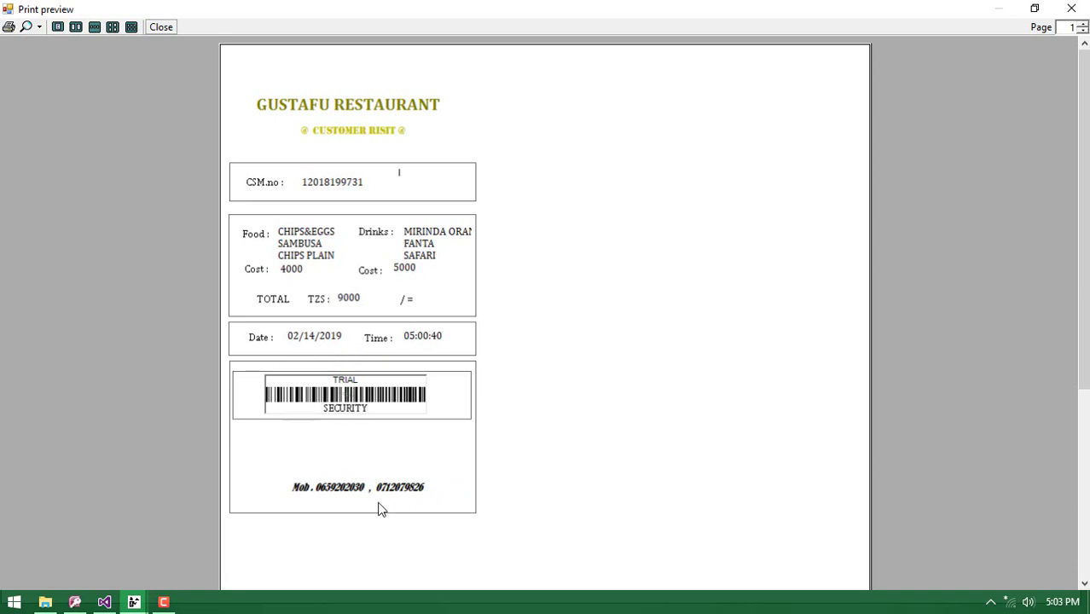
Close the print preview and receipt, and return to the home page
click(161, 27)
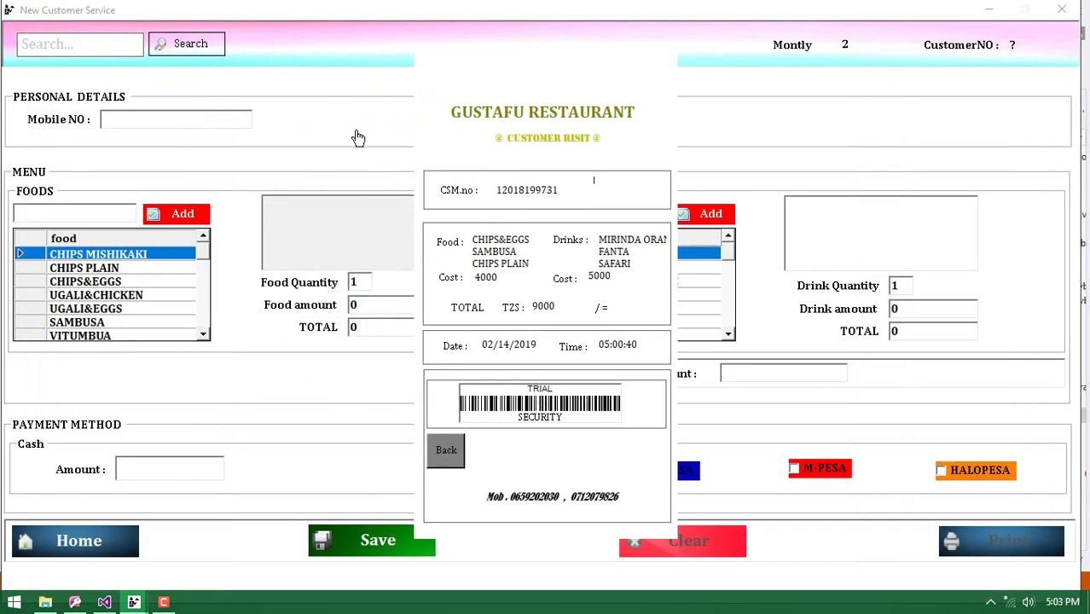
click(448, 451)
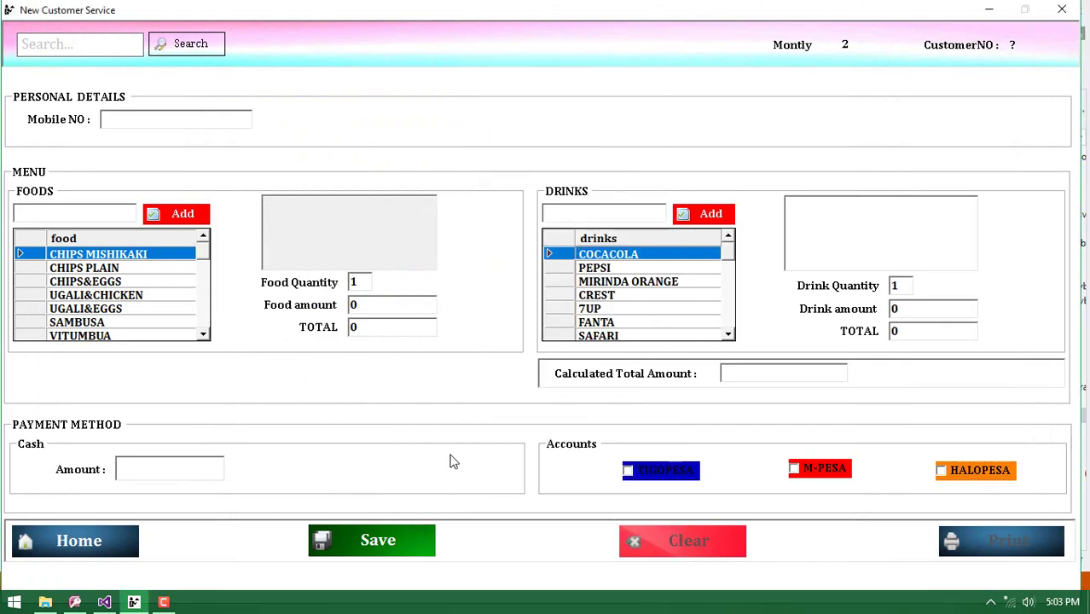
click(78, 540)
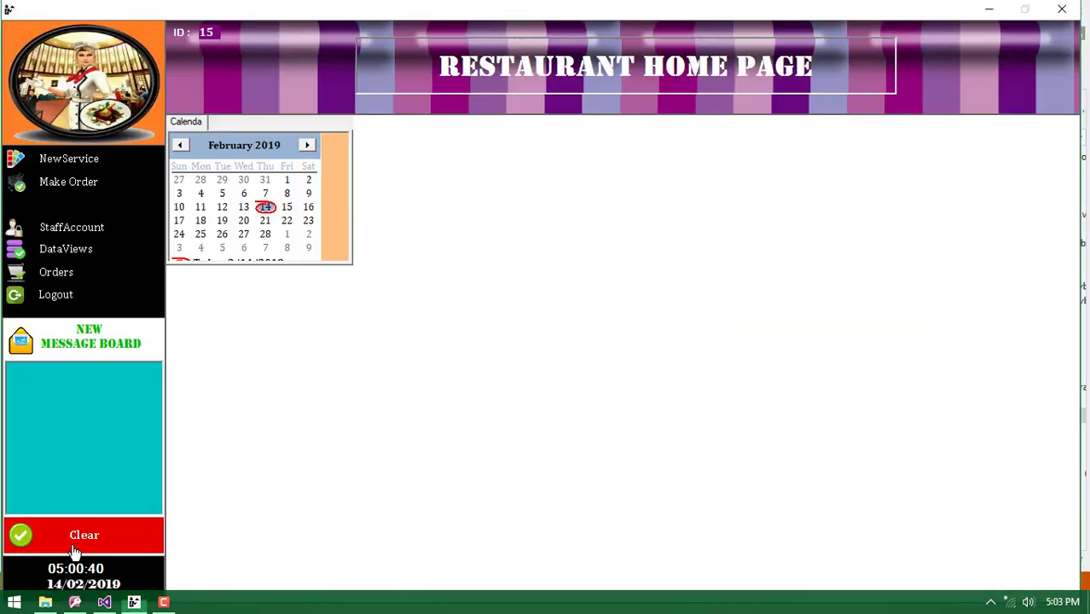
Start a new order with the customer's first and last name and gender MALE
click(69, 190)
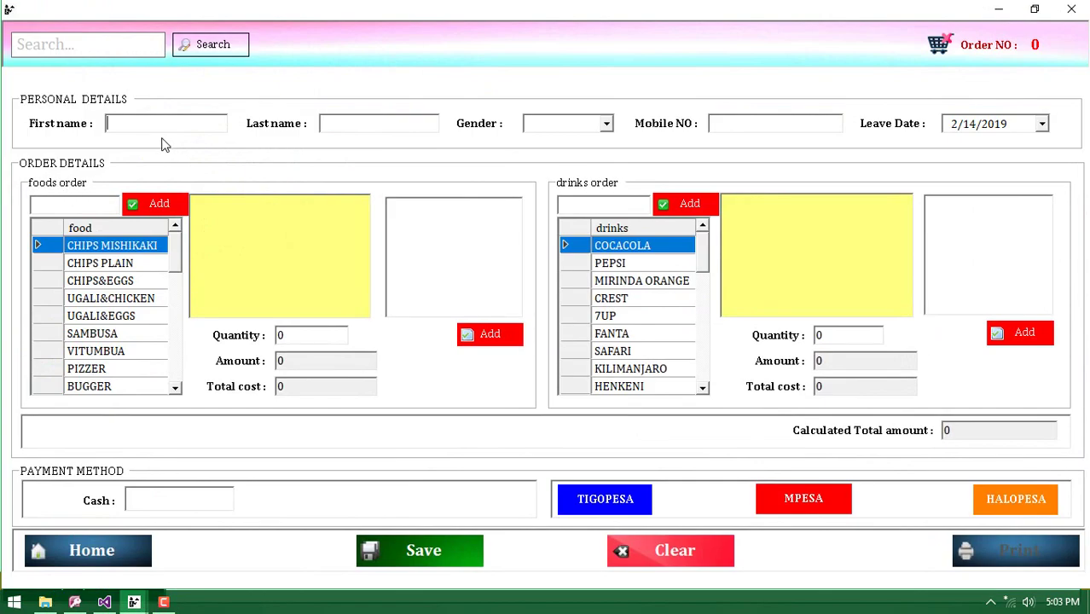
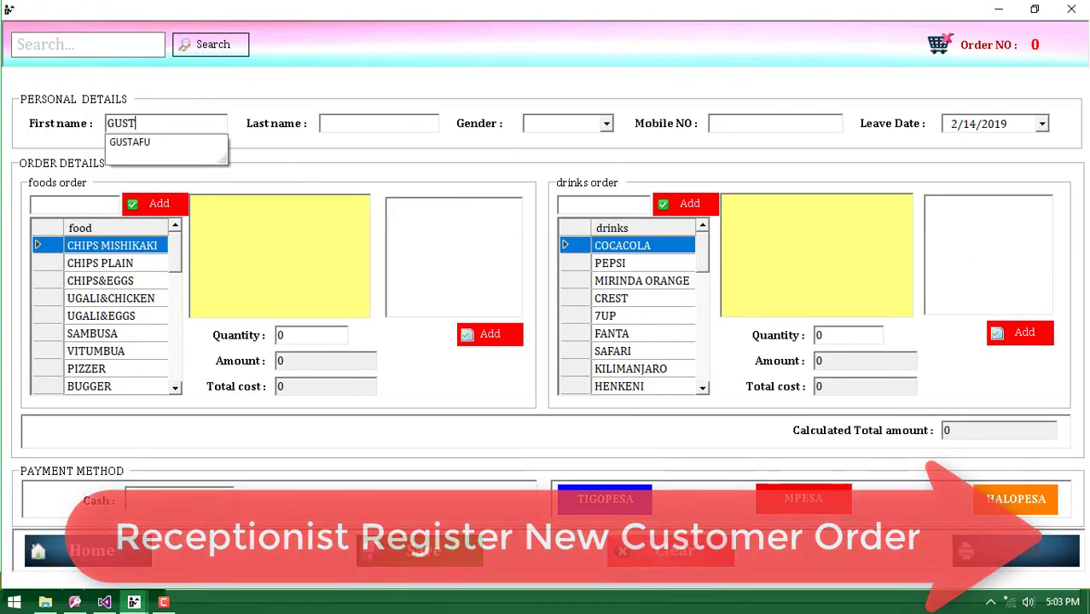
click(338, 121)
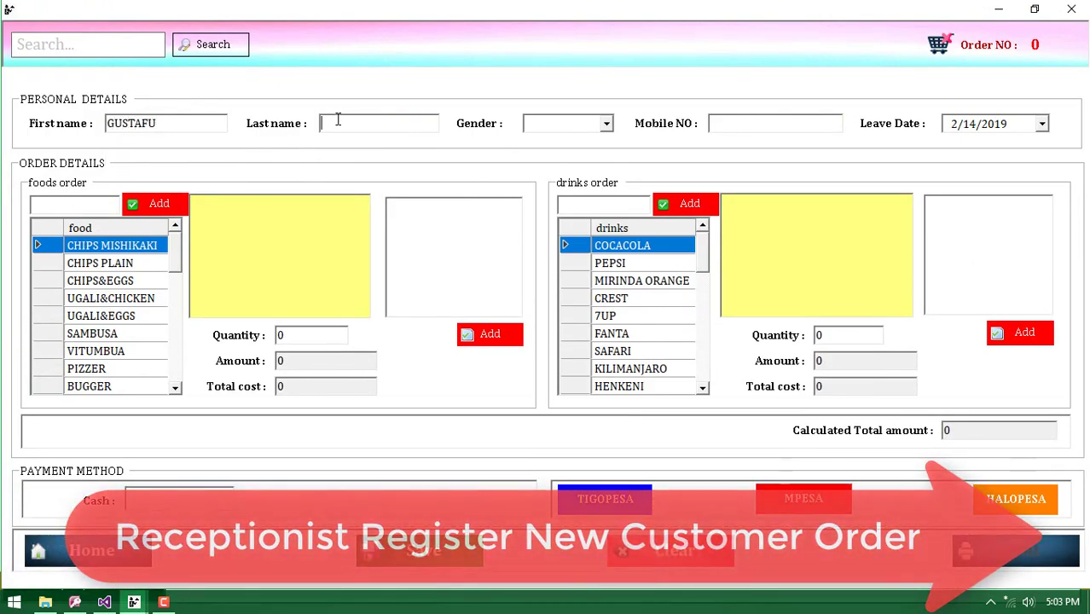
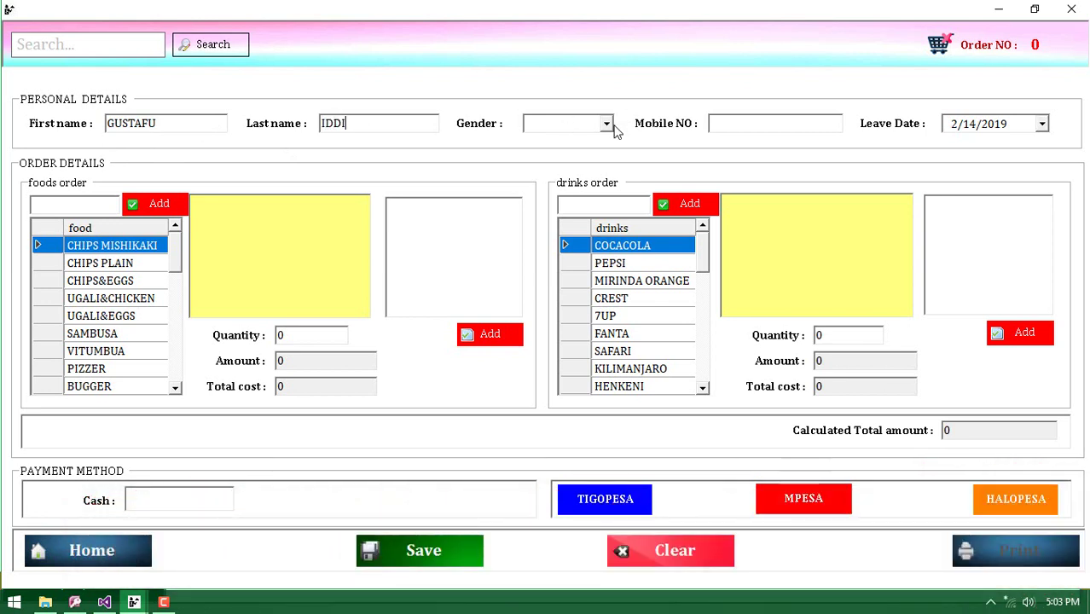
click(606, 124)
click(562, 143)
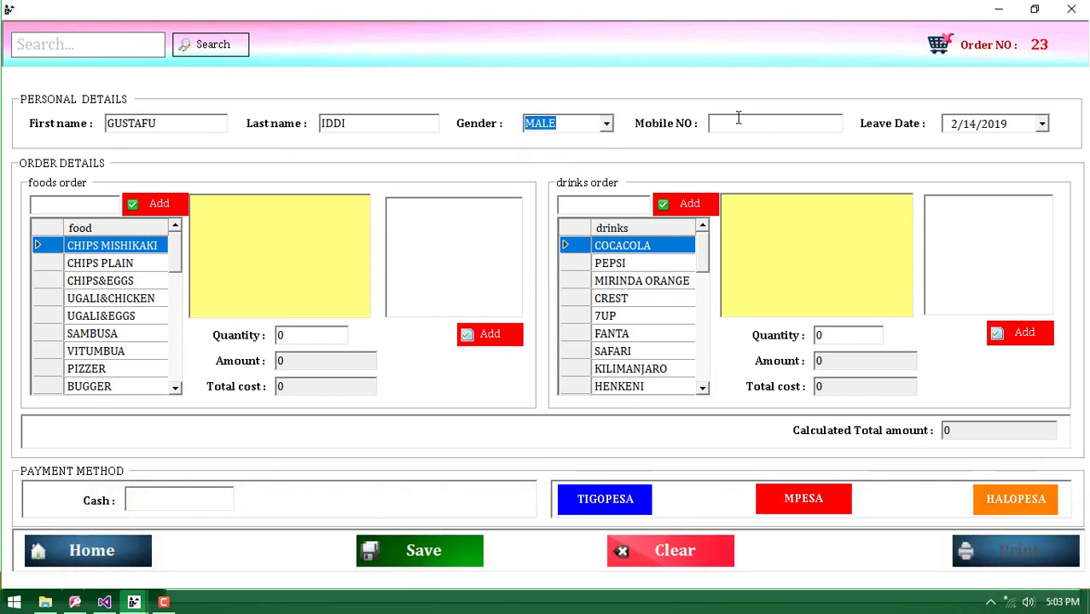
Enter the customer's mobile number and set the leave date to 2/12/2020
click(735, 121)
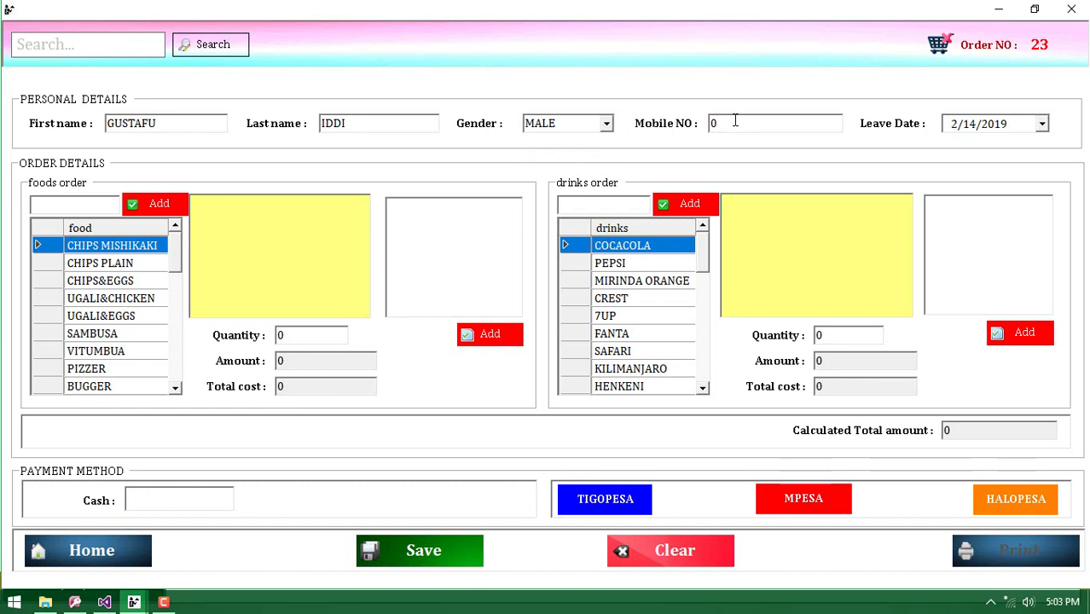
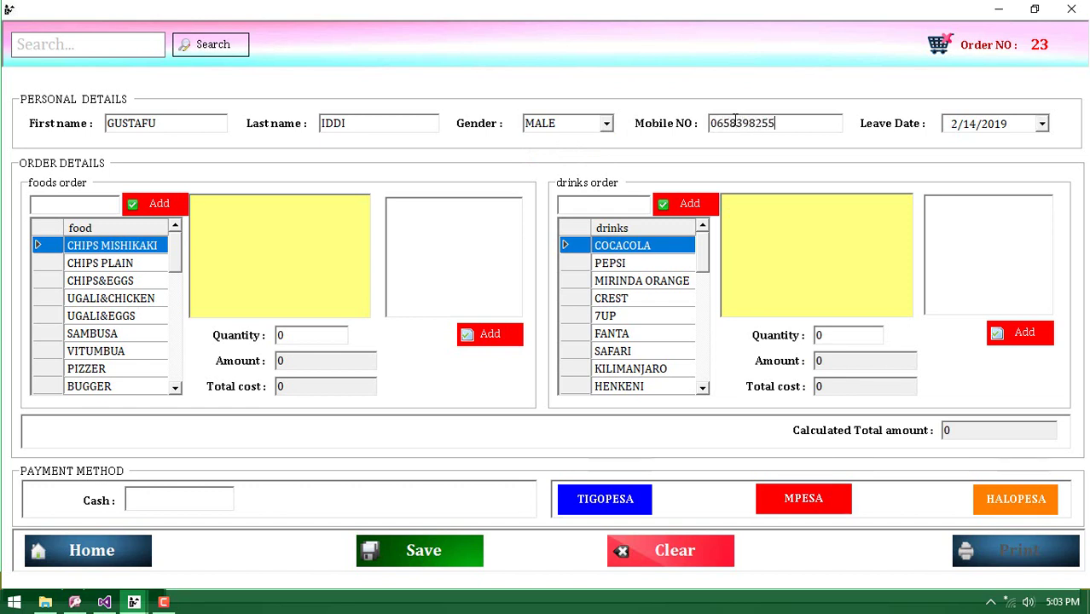
click(1041, 124)
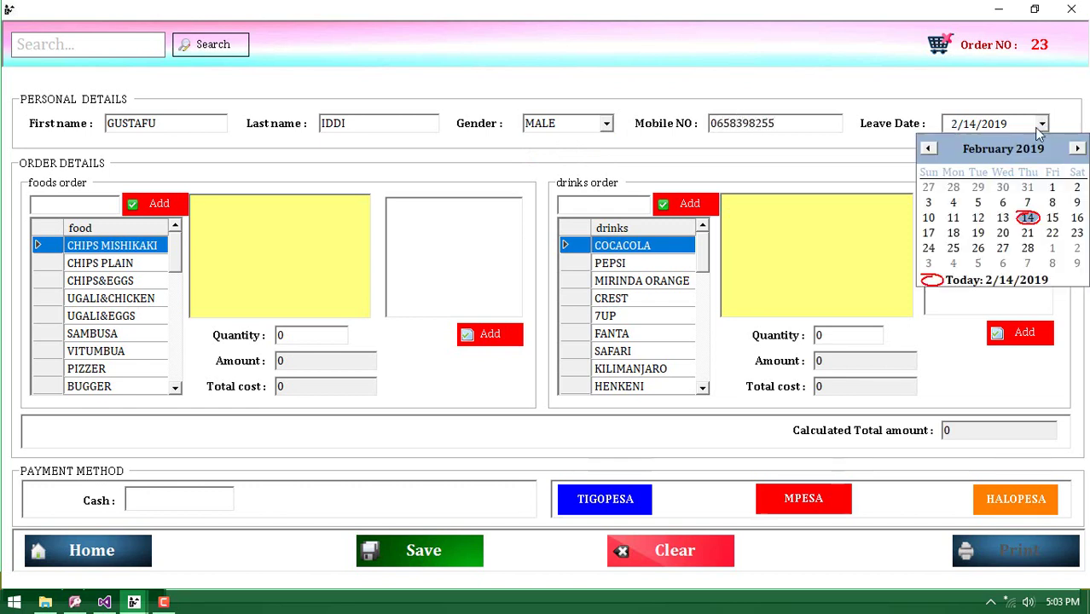
click(1030, 150)
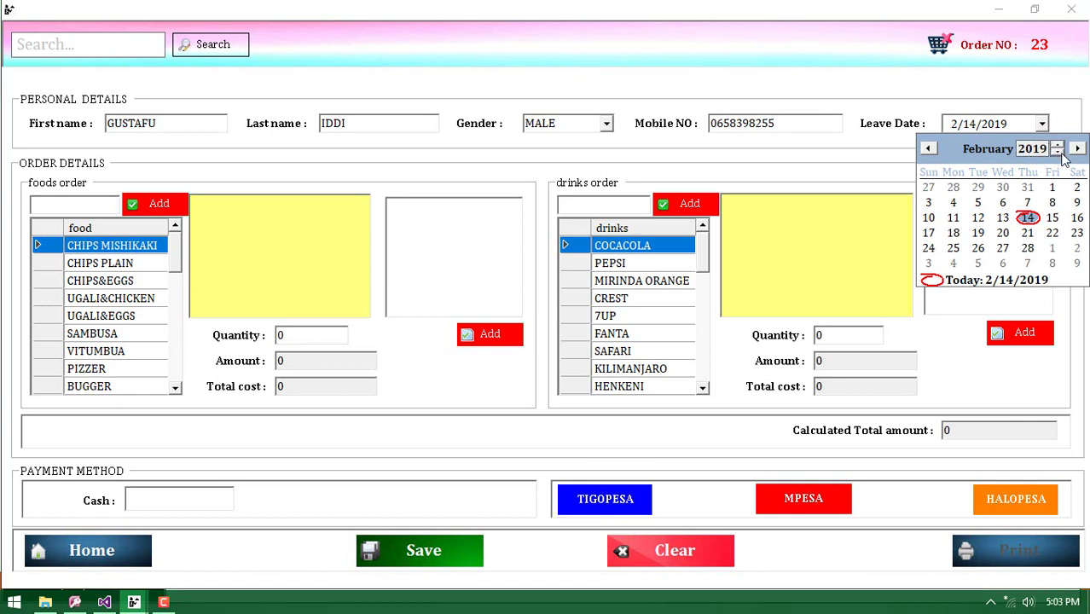
click(1057, 145)
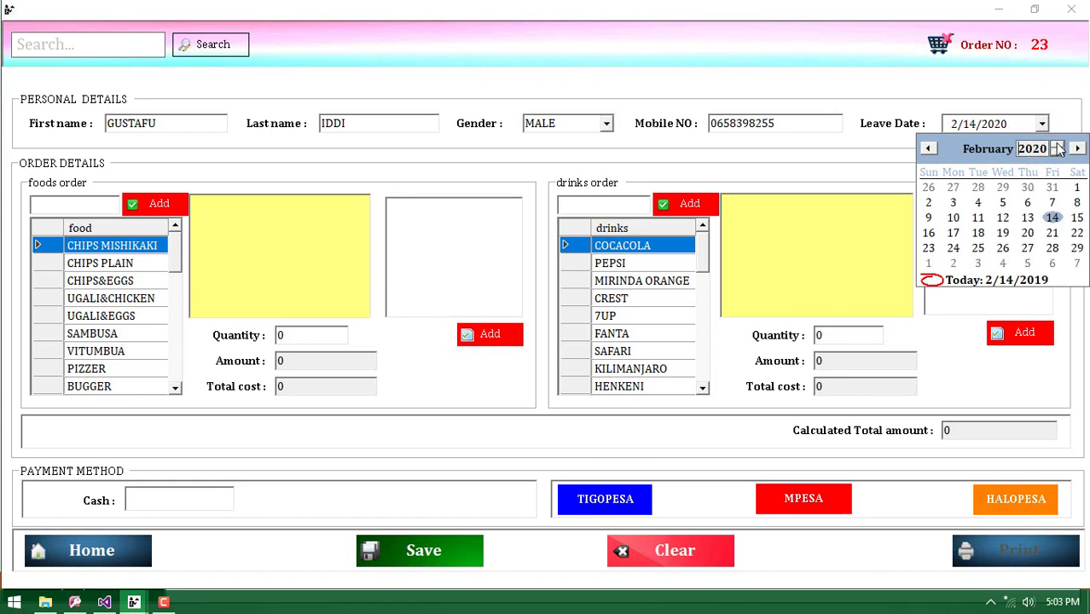
click(1000, 218)
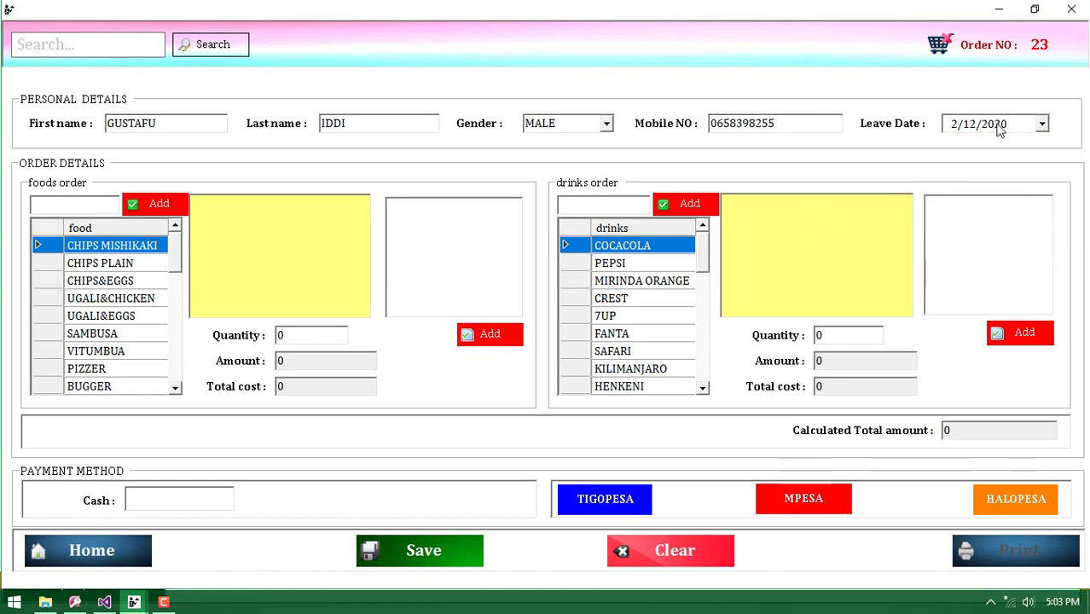
Add CHIPS&EGGS to the food order at quantity 20
click(116, 283)
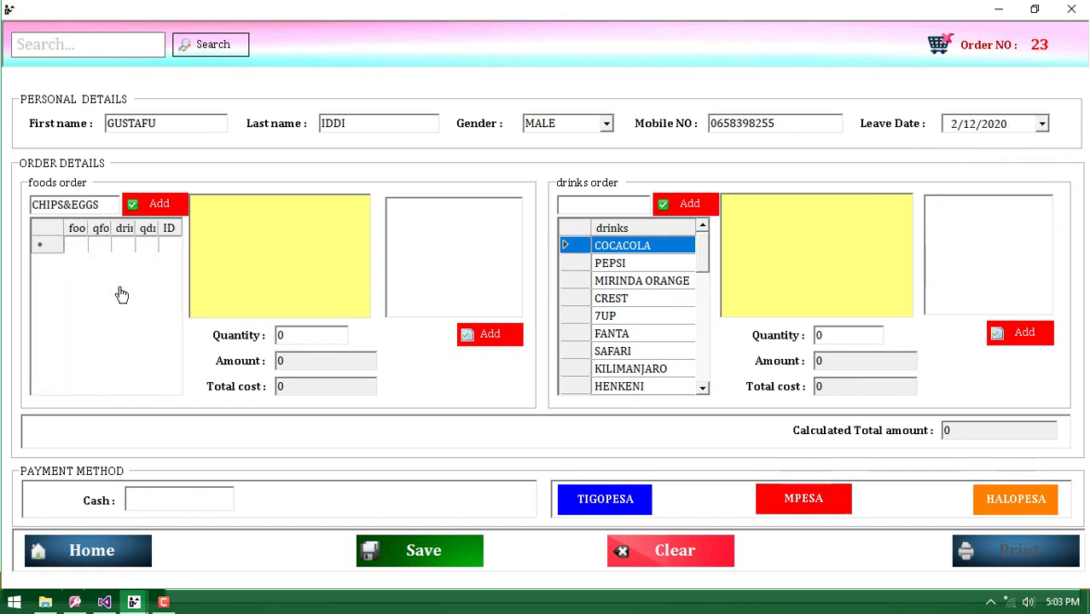
click(152, 209)
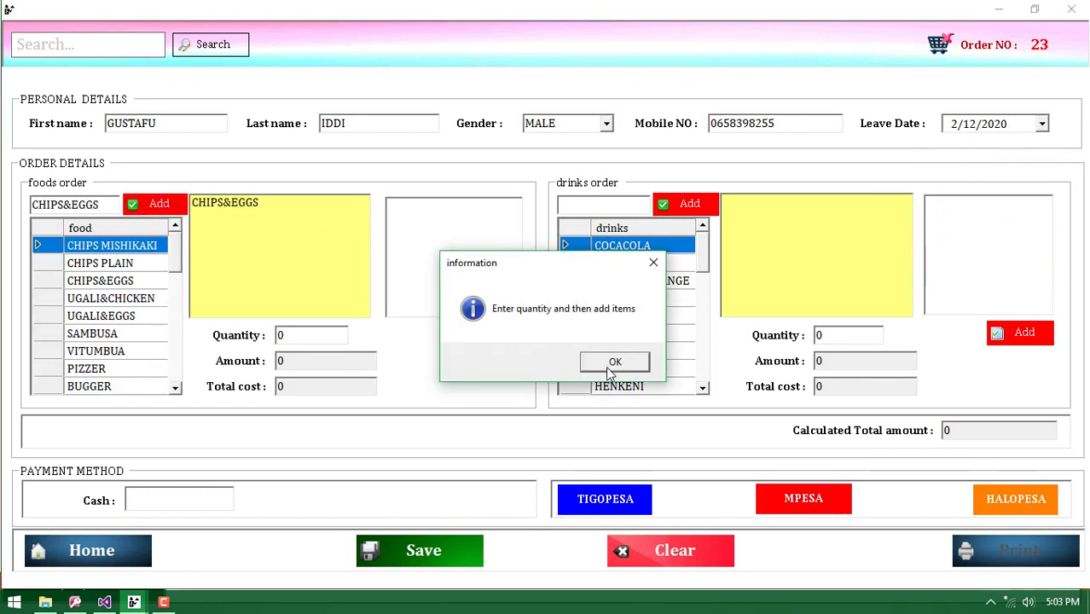
click(612, 362)
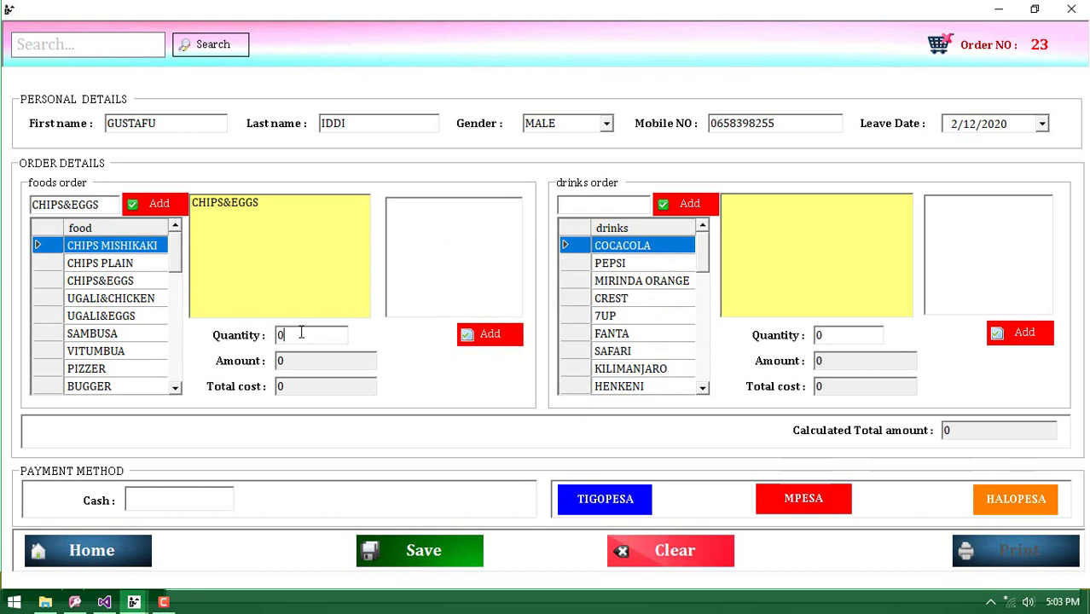
key(BackSpace)
text(2)
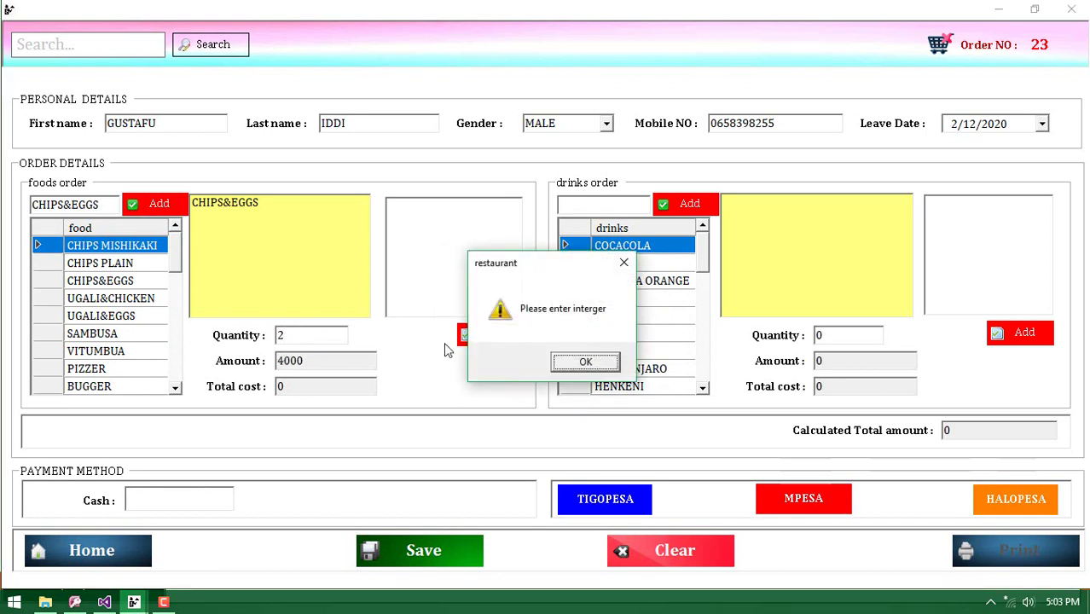
click(567, 365)
text(0)
click(569, 368)
click(503, 339)
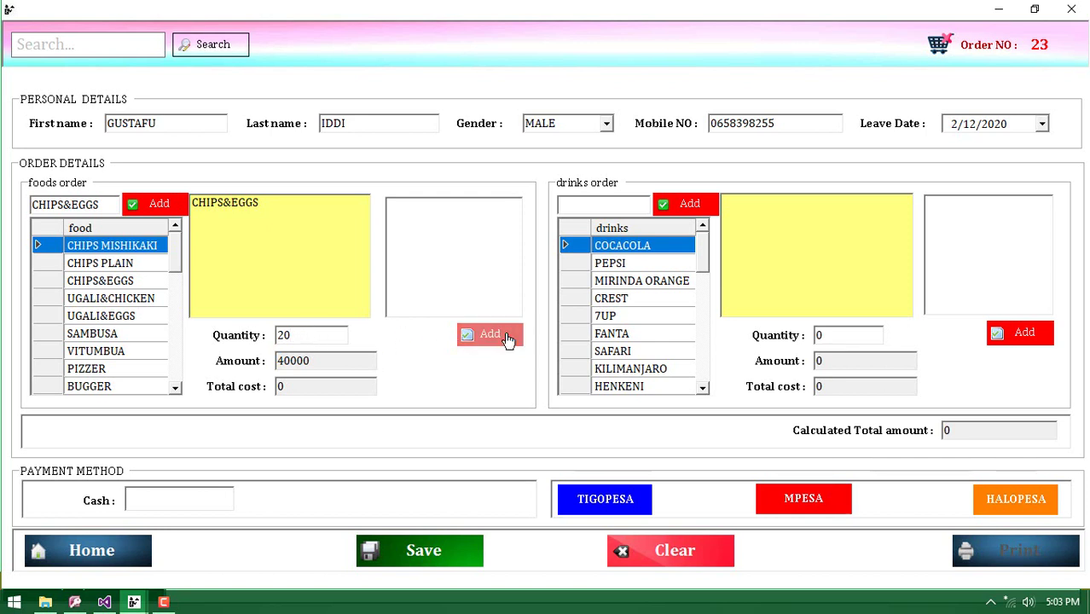
Add UGALI&EGGS and PIZZER at quantity 20 each, totalling 190000
click(98, 317)
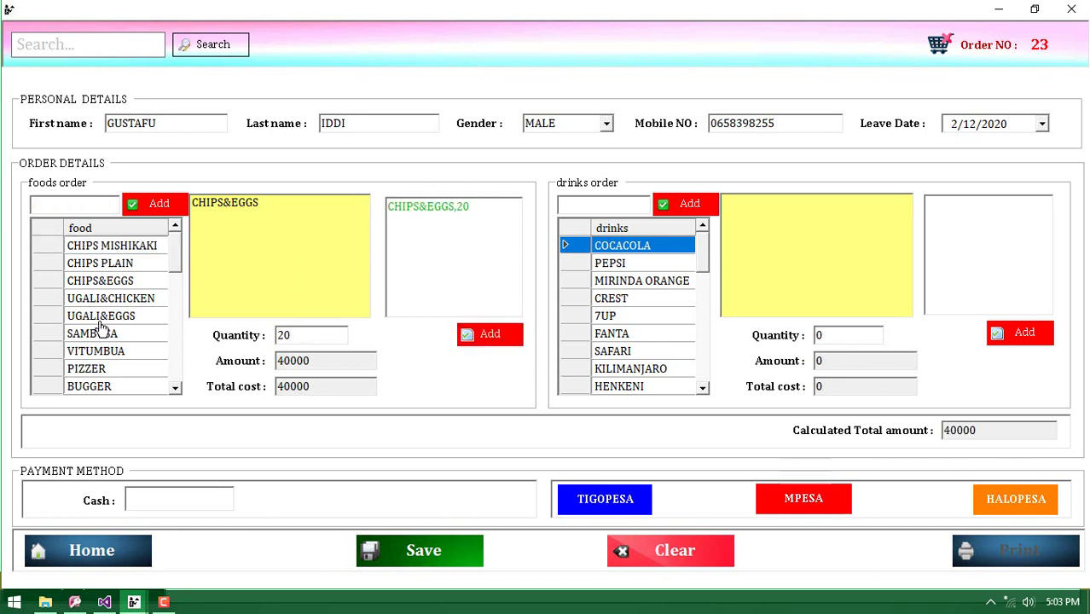
click(159, 207)
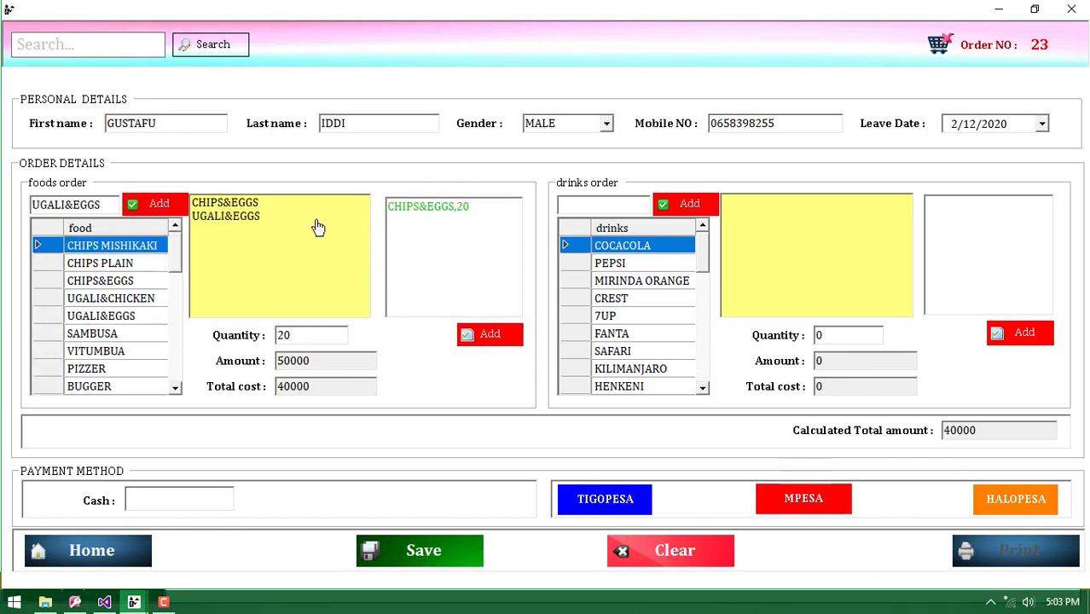
click(470, 335)
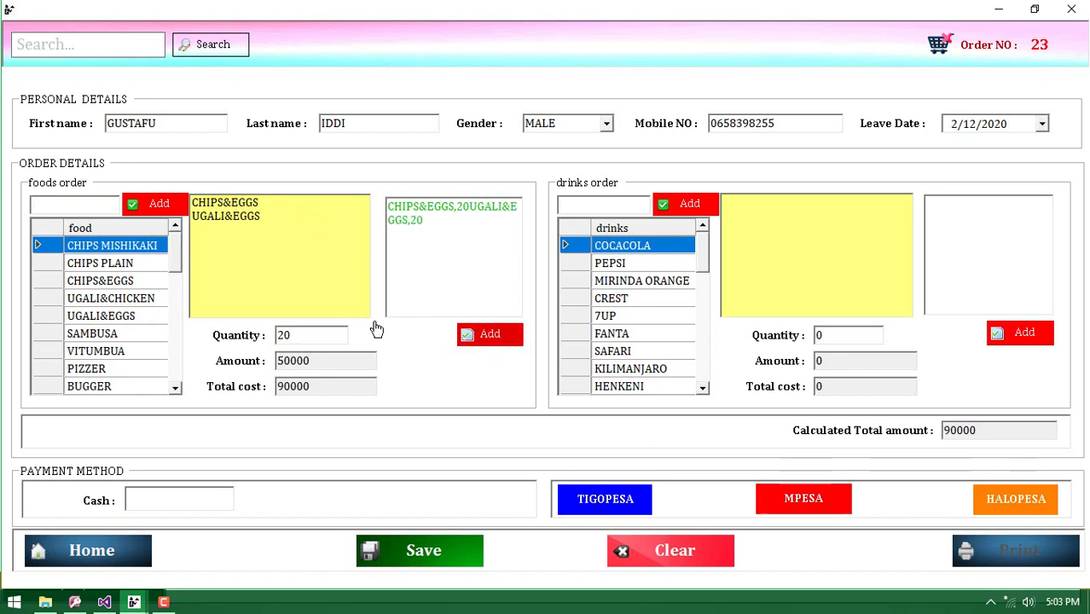
click(105, 372)
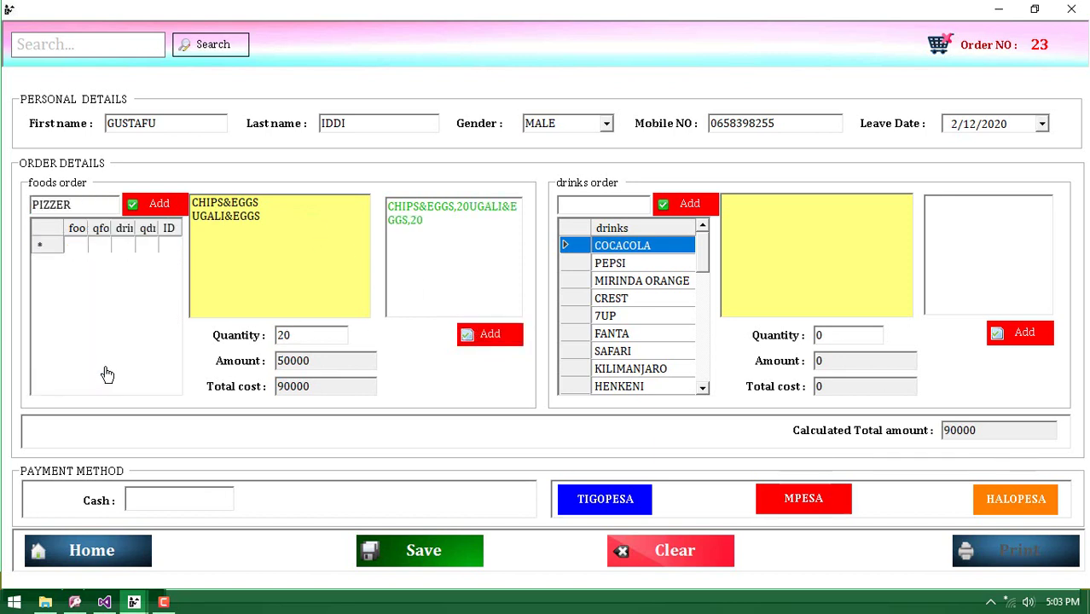
click(145, 213)
click(467, 335)
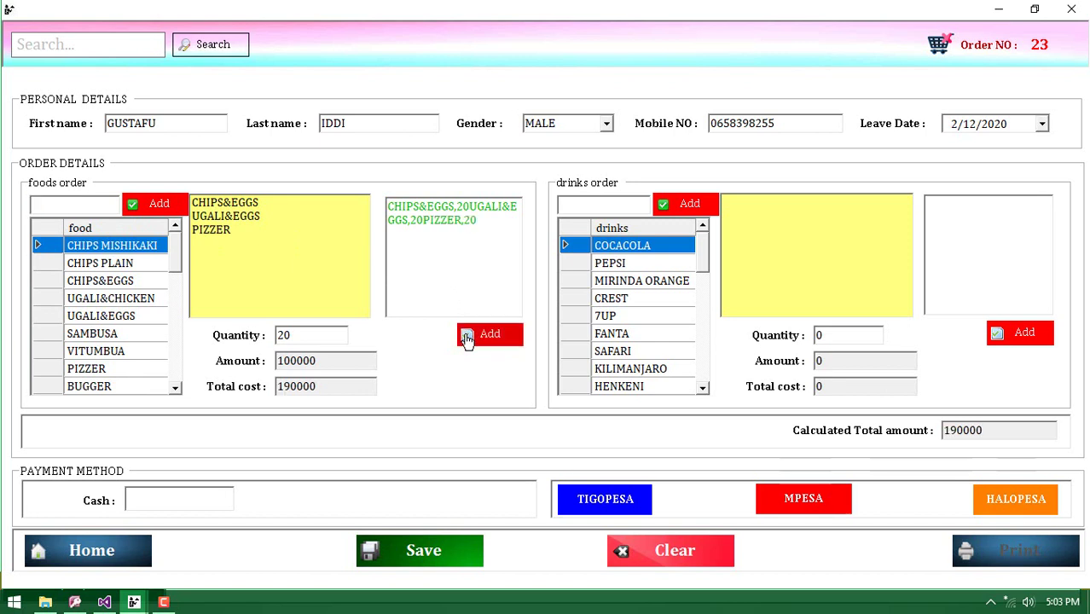
Add 7UP to the drinks order at quantity 30
click(628, 318)
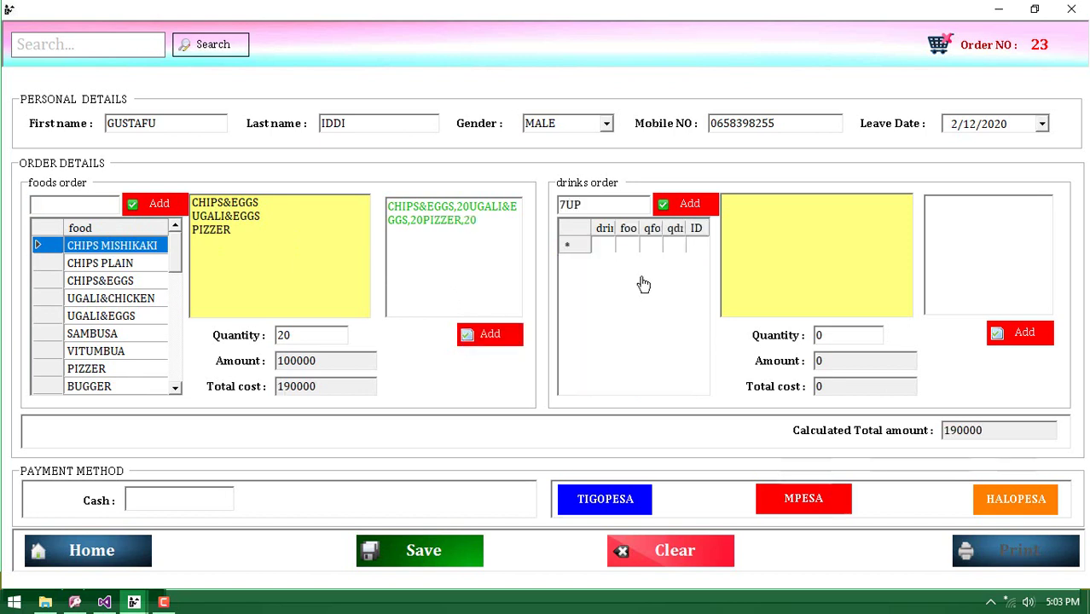
click(687, 204)
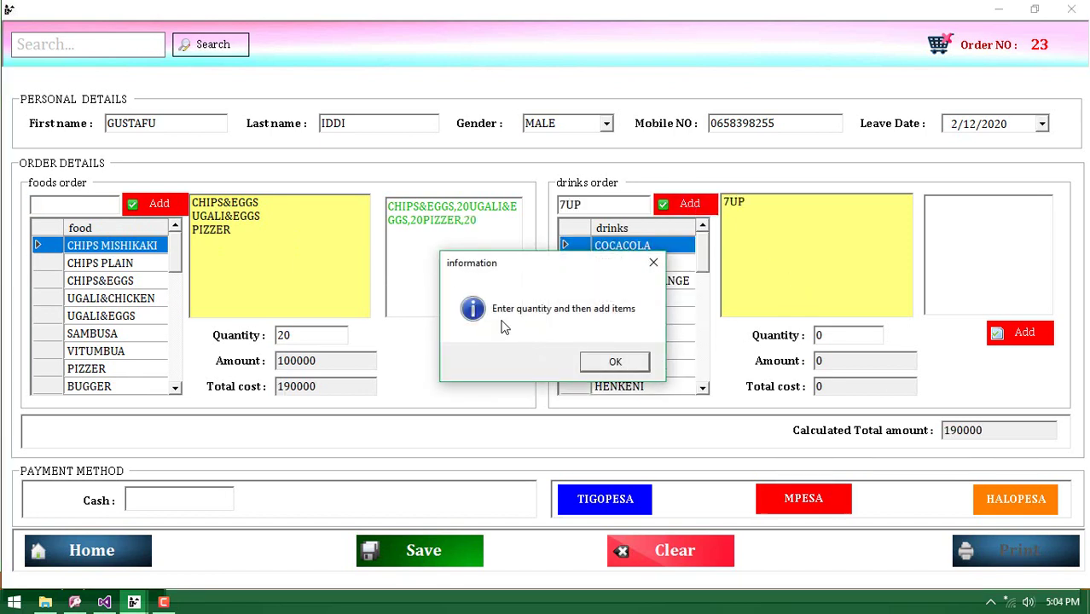
click(612, 363)
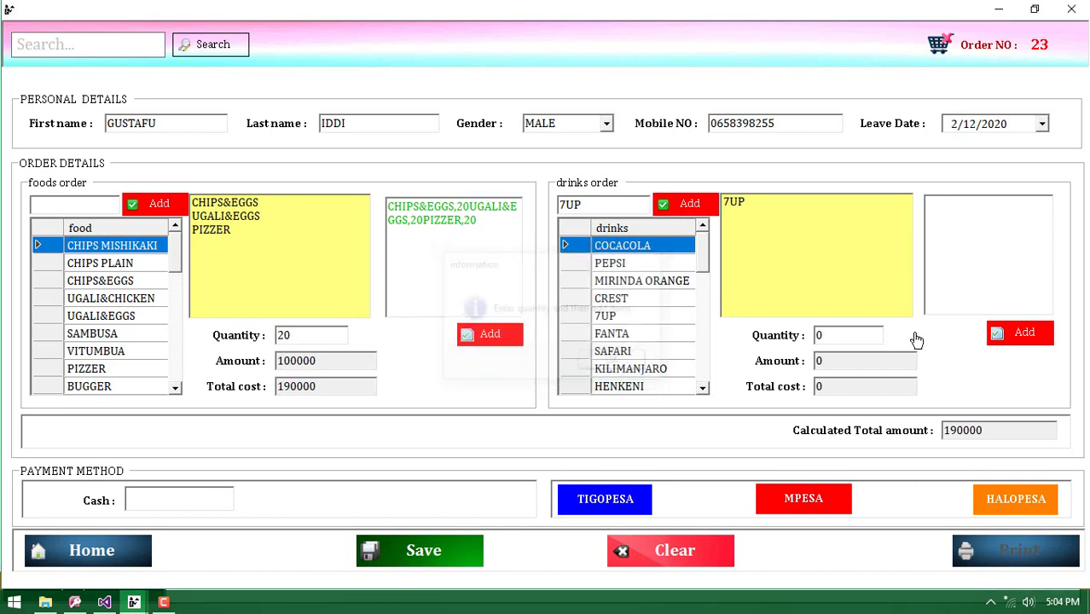
click(824, 339)
text(3)
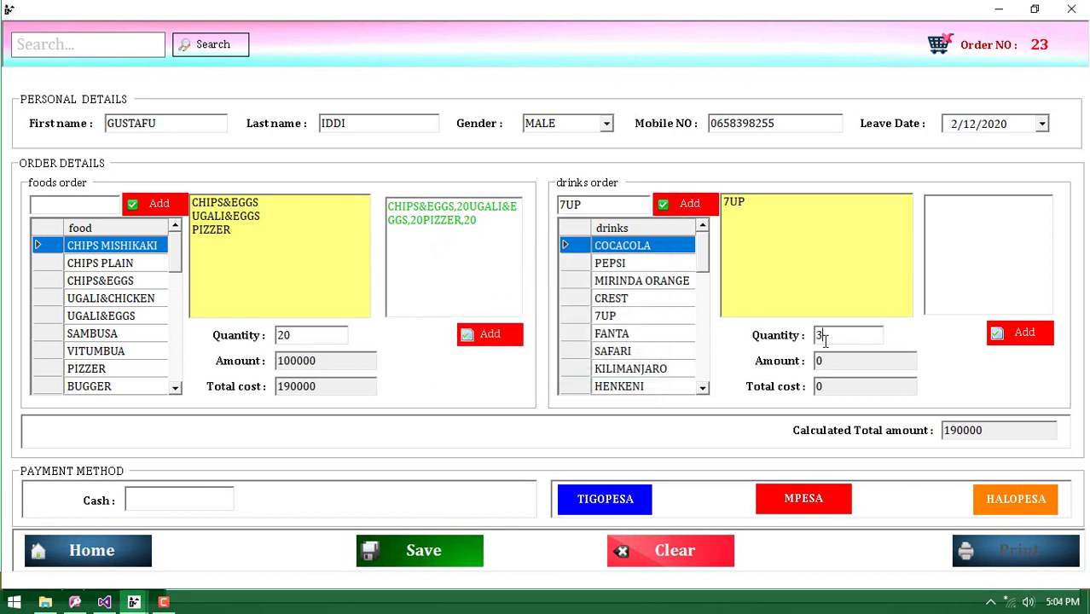
text(0)
click(1010, 341)
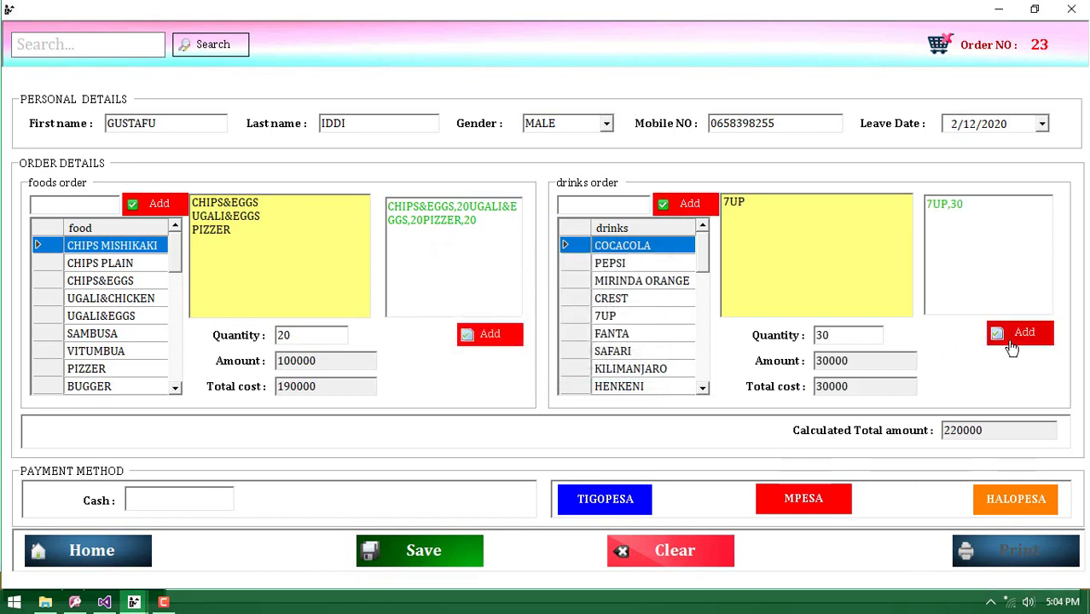
Add FANTA and KILIMANJARO at quantity 30 each, bringing the total to 340000
click(612, 337)
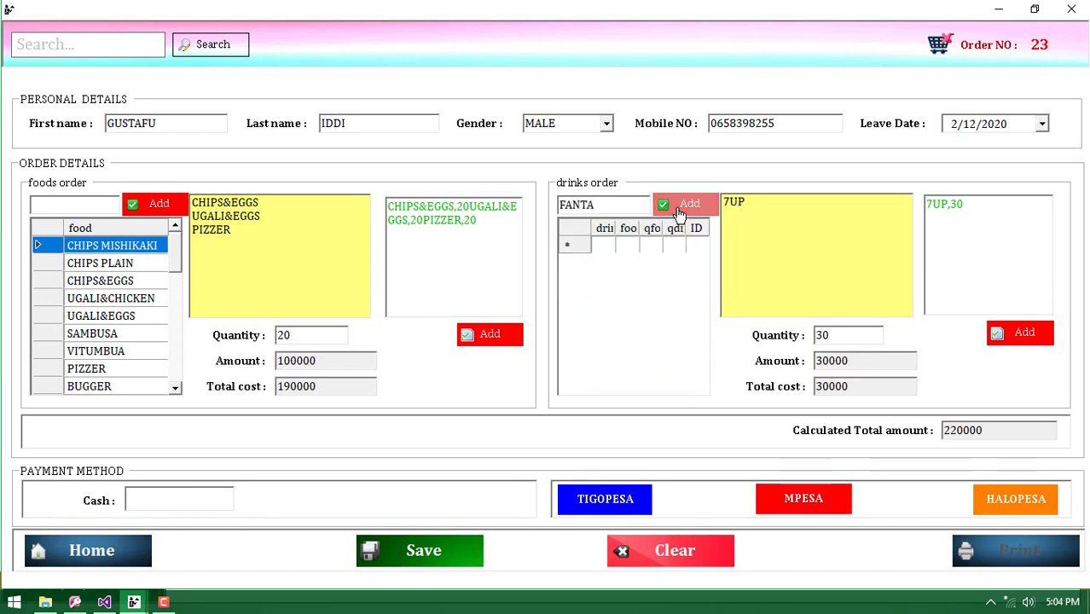
click(686, 204)
click(1016, 335)
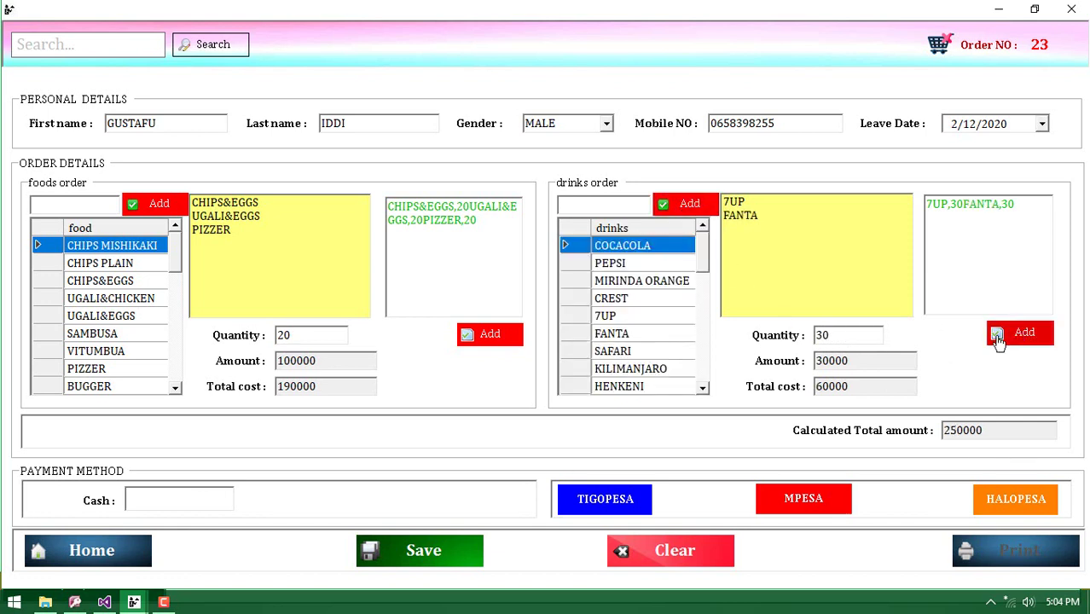
click(642, 373)
click(686, 205)
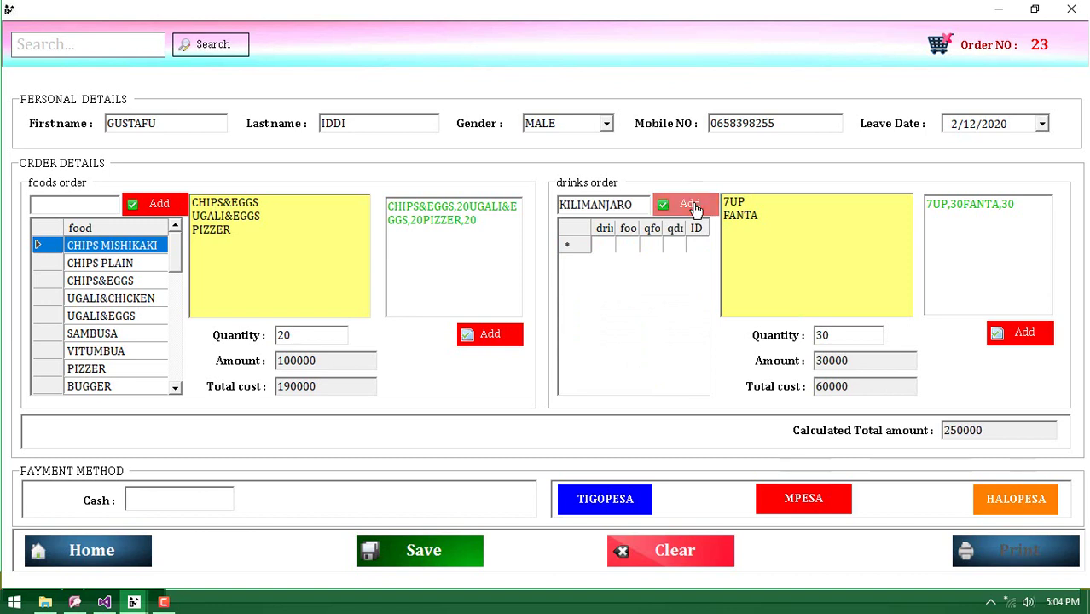
click(1031, 341)
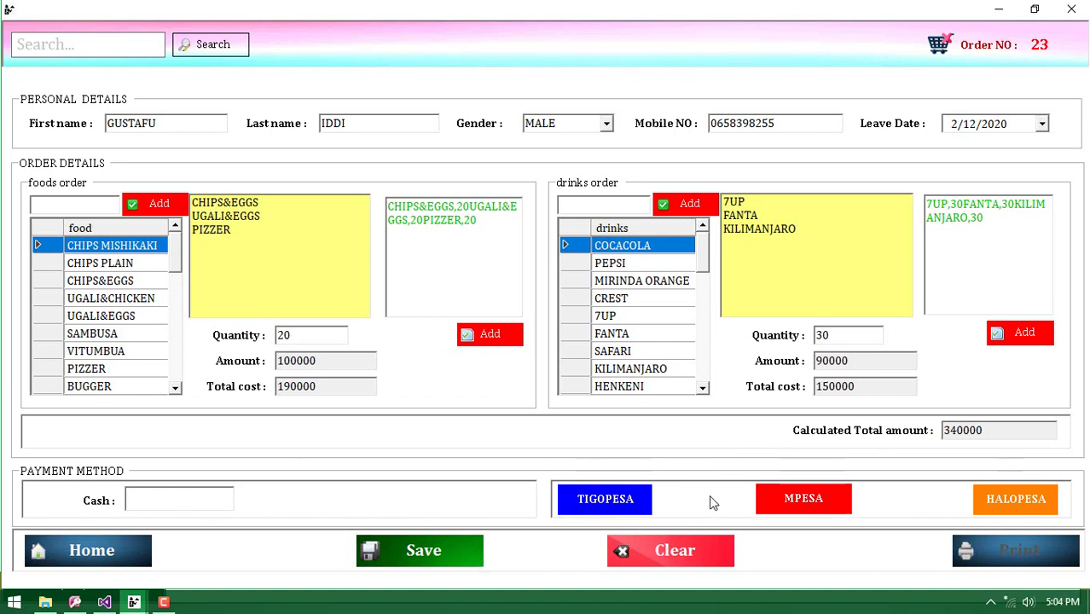
Save a Vodacom M-Pesa verification for 340000, then save order 23
click(776, 505)
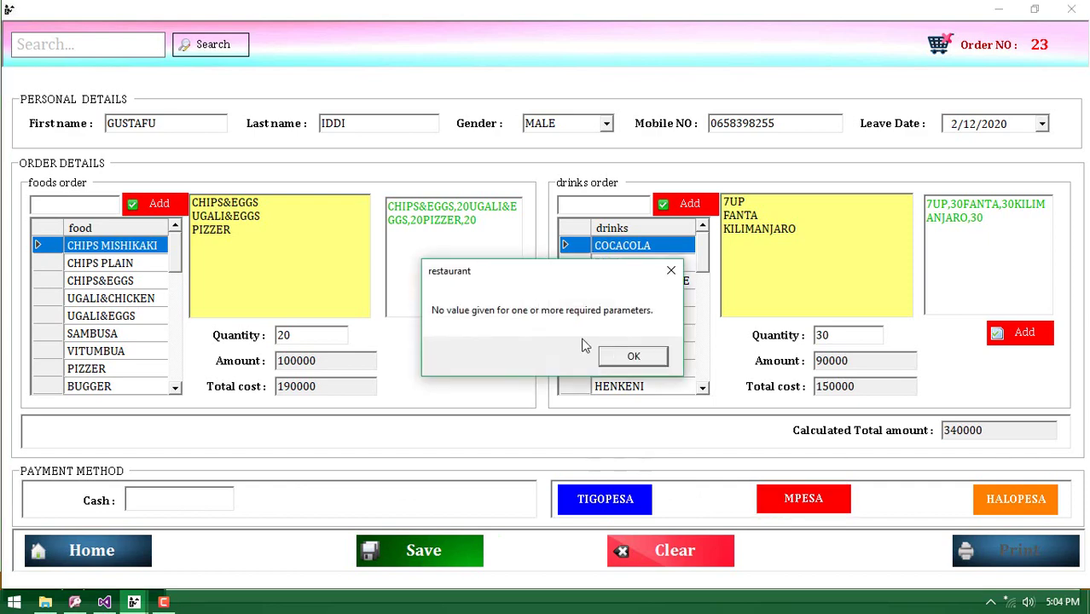
click(627, 358)
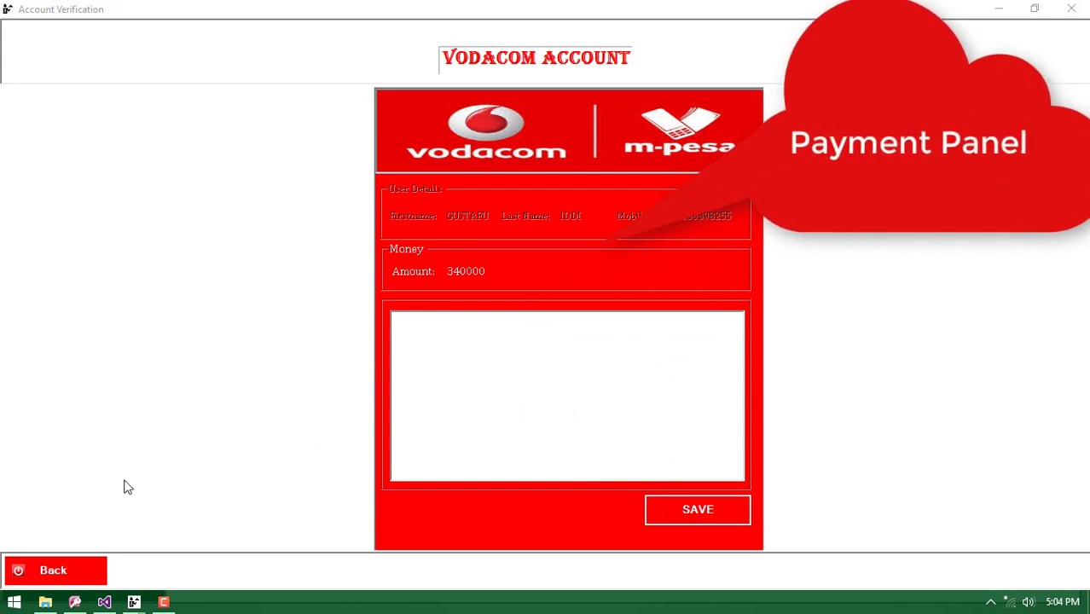
click(90, 563)
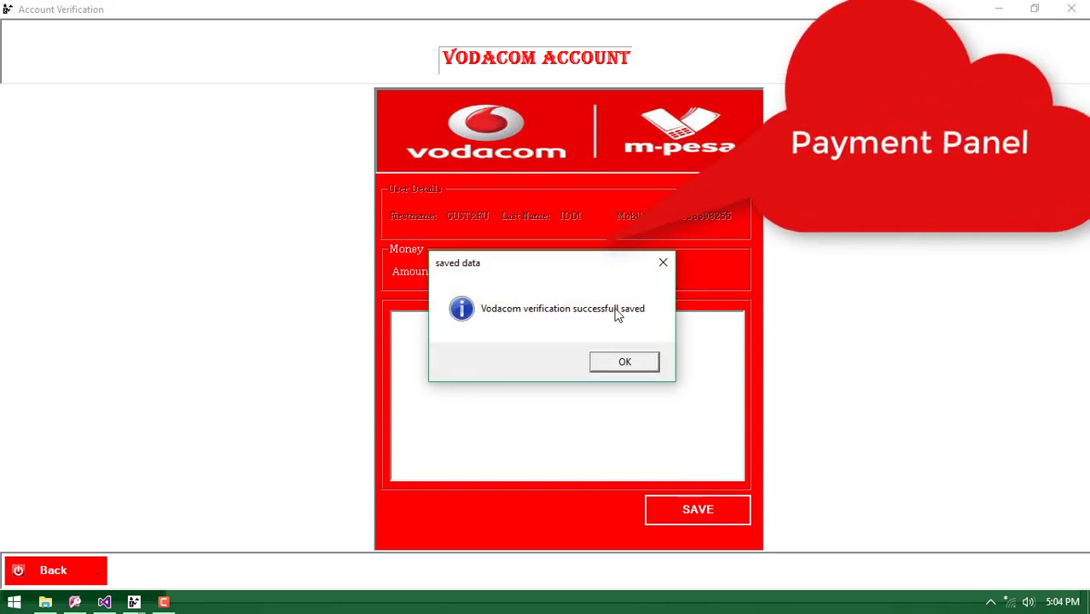
click(606, 361)
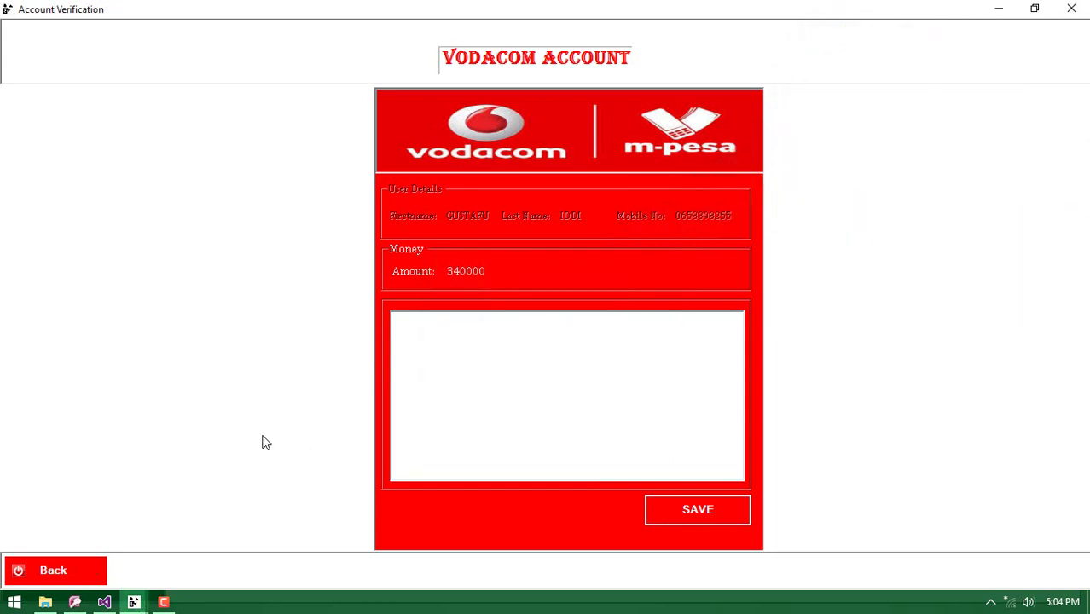
click(74, 577)
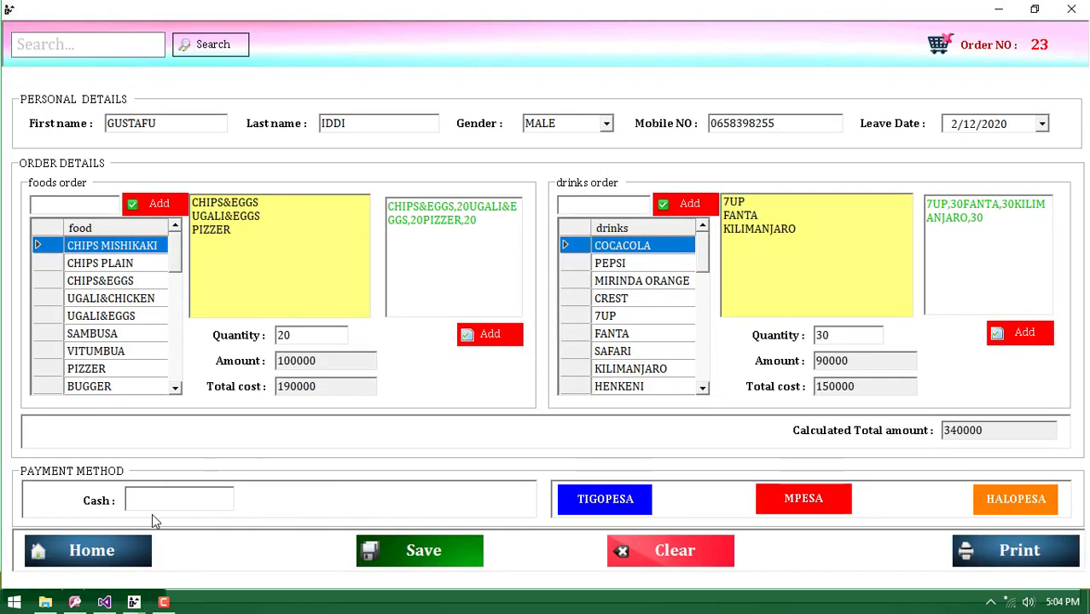
click(427, 553)
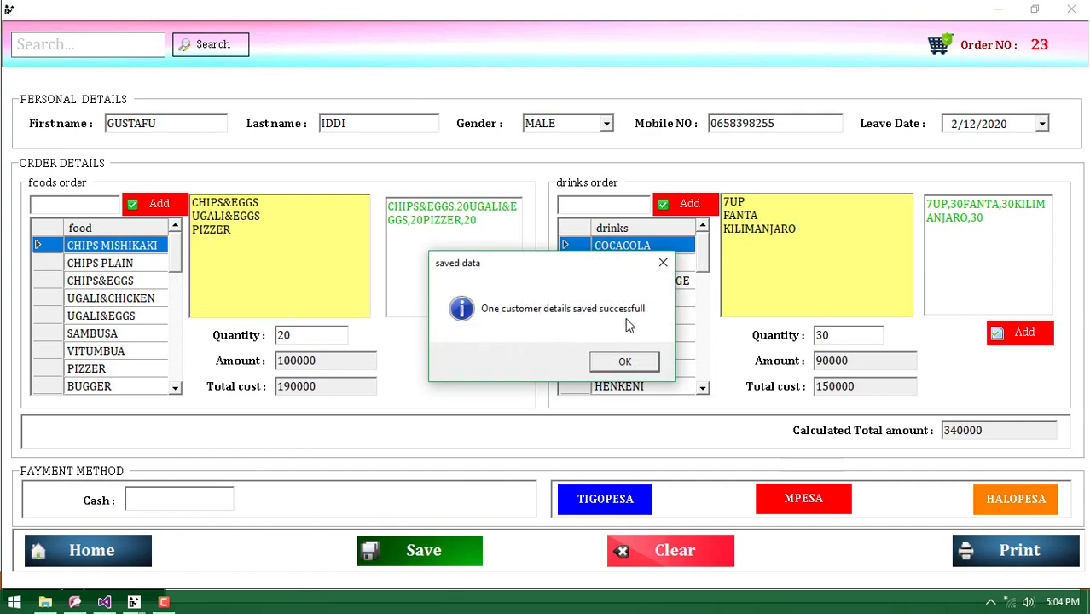
click(627, 362)
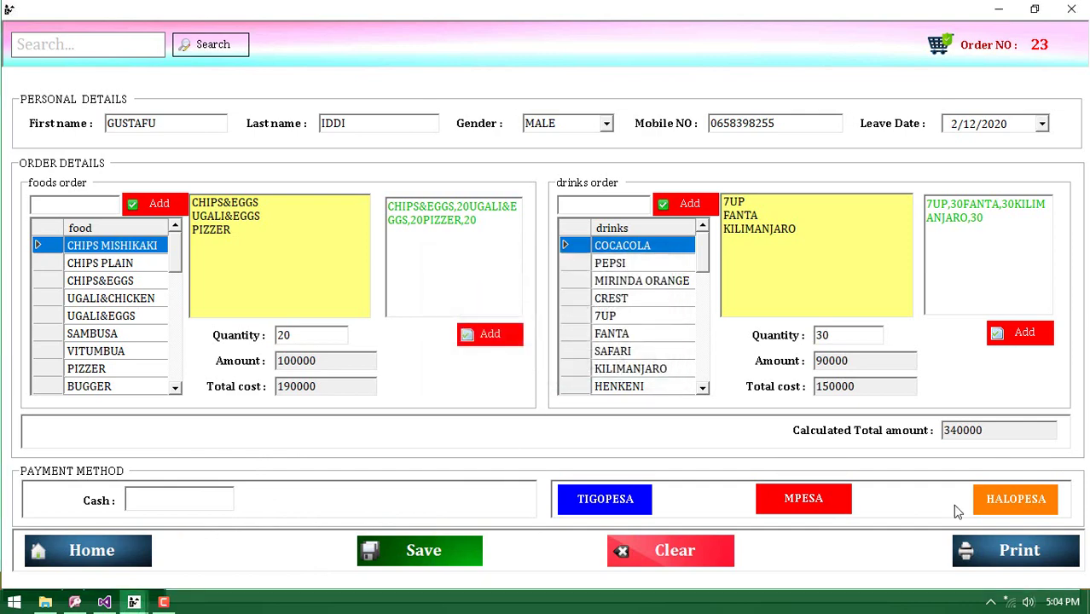
Preview the 340000 GUSTAFU RESTAURANT receipt full screen, then close it to the order form
click(1001, 553)
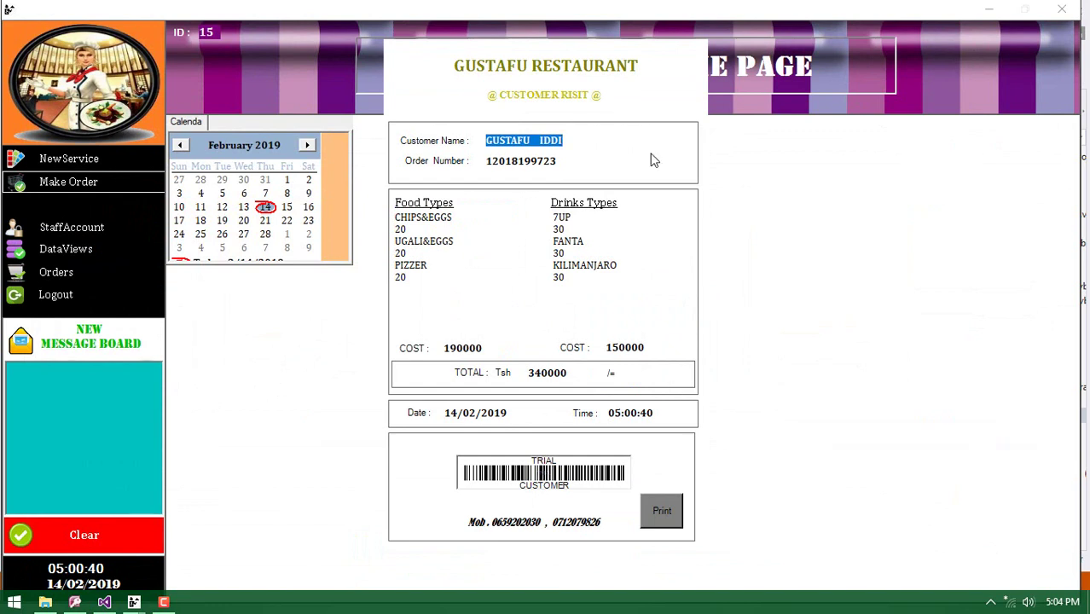
click(550, 140)
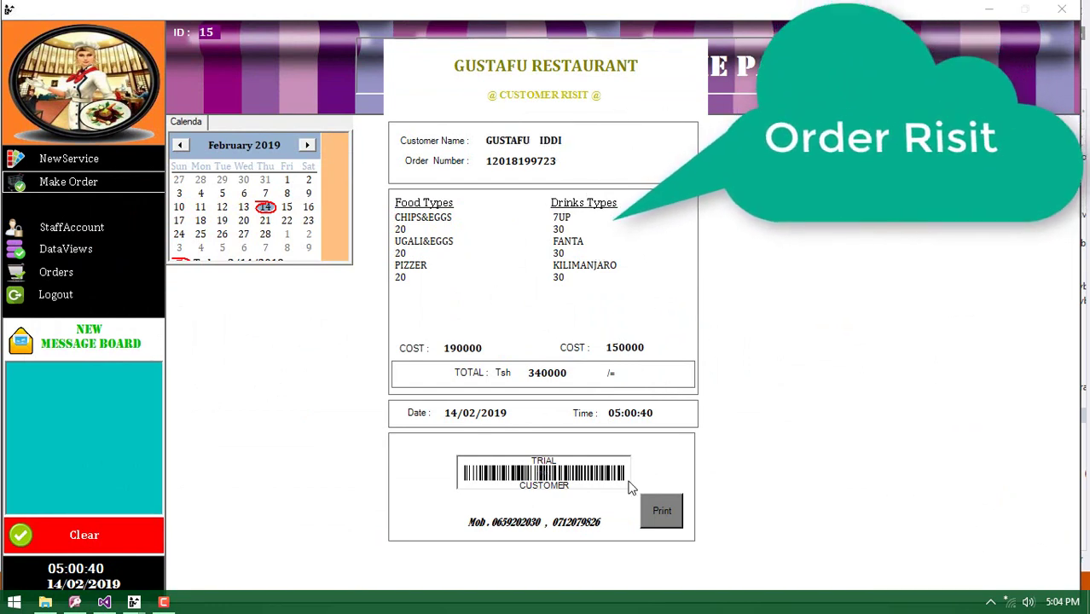
click(658, 520)
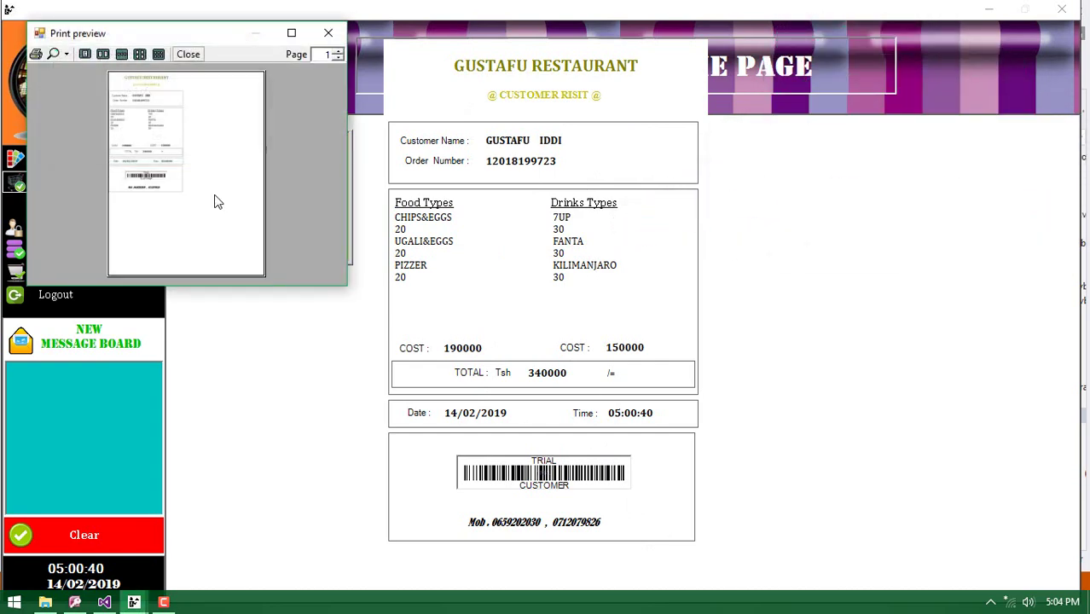
click(291, 33)
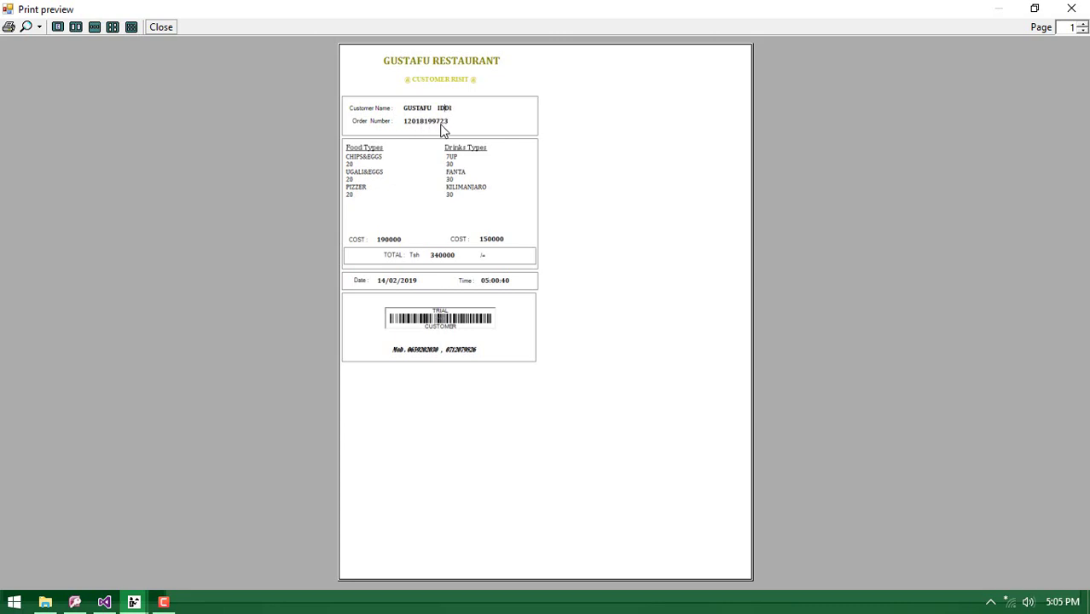
click(164, 26)
click(419, 508)
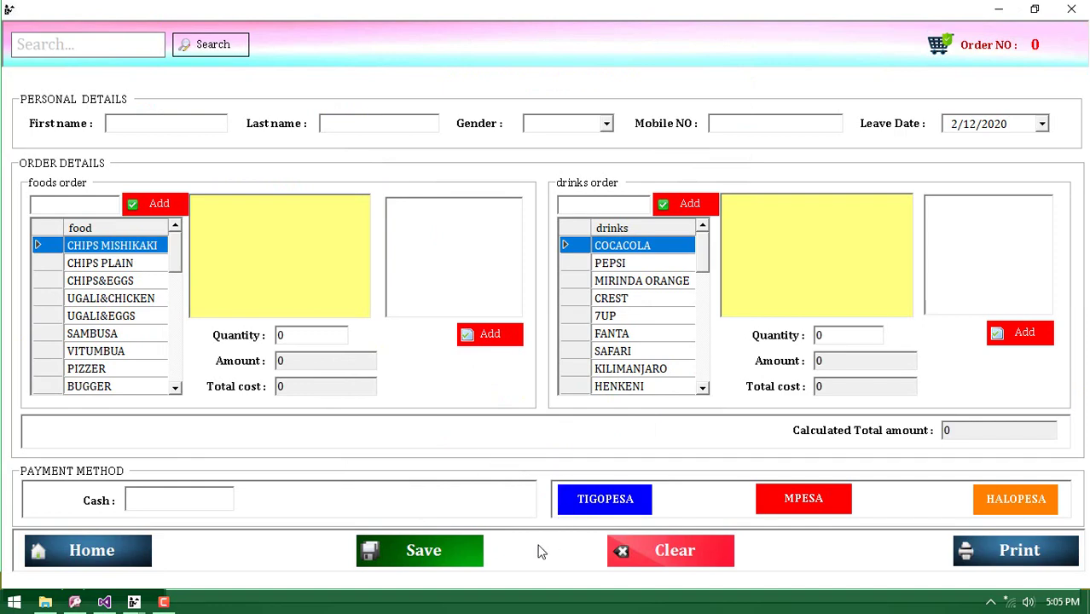
click(79, 553)
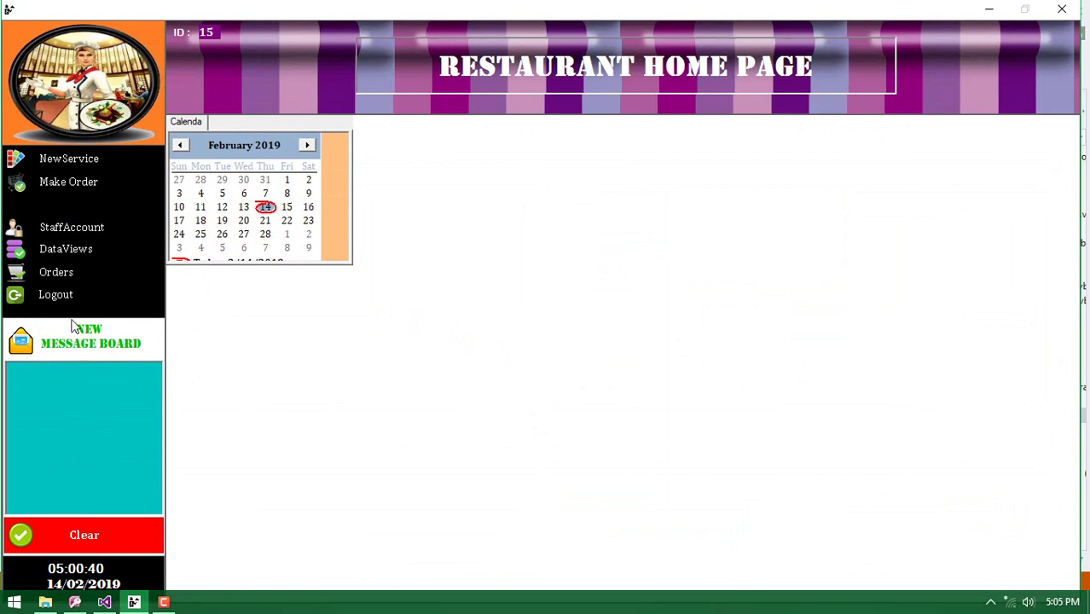
click(64, 253)
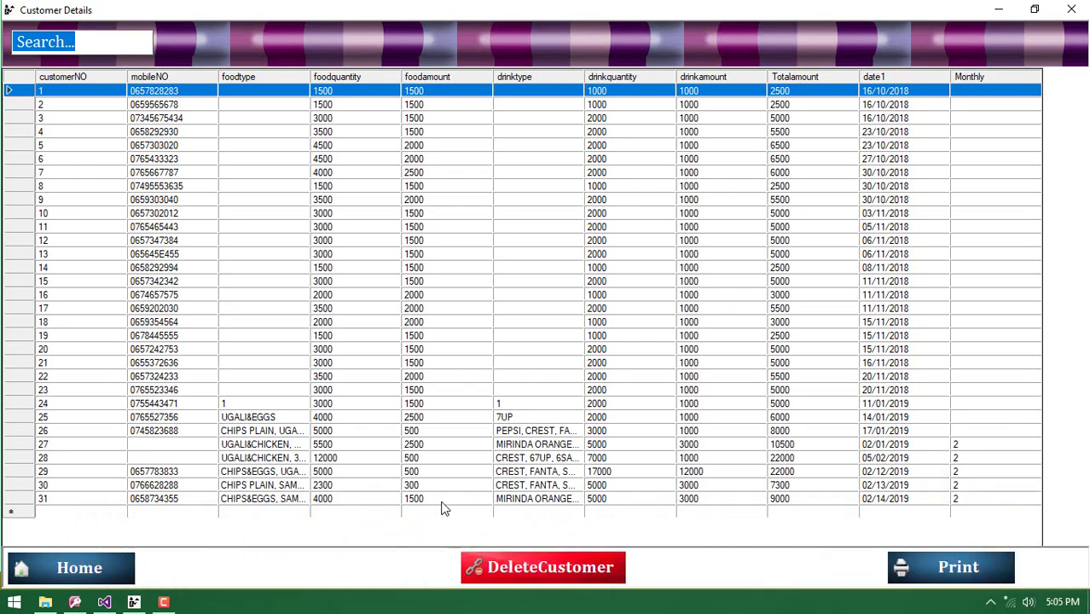
click(101, 563)
click(101, 274)
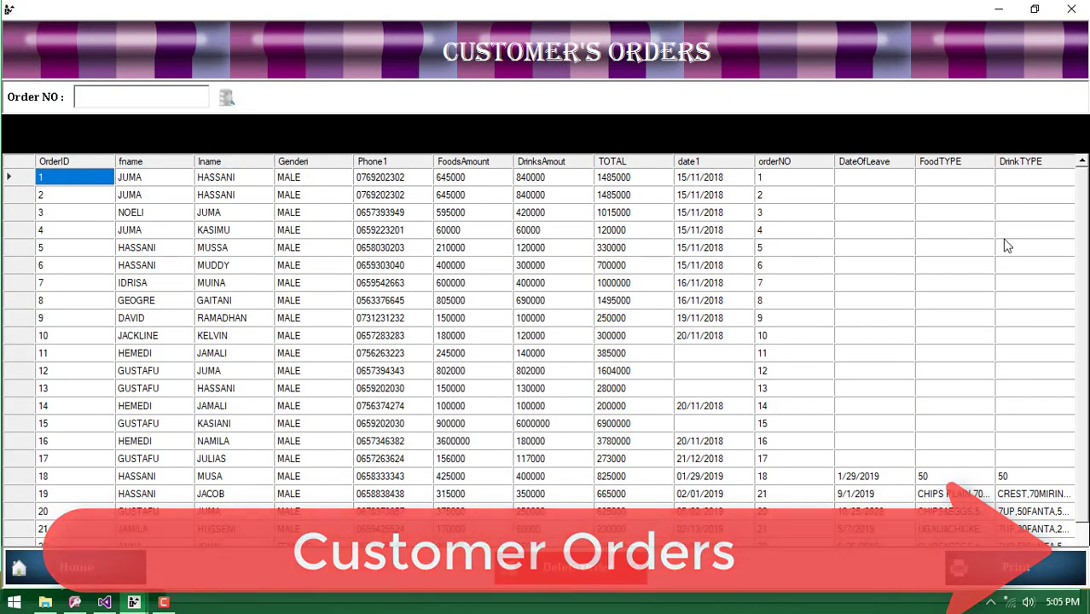
drag(1085, 247, 1083, 394)
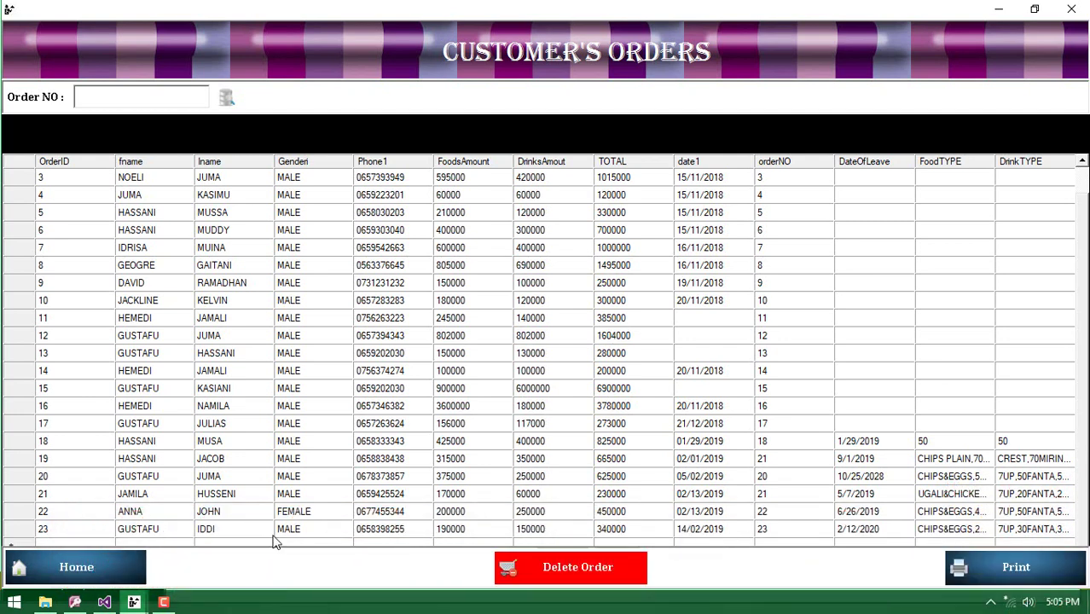
click(72, 570)
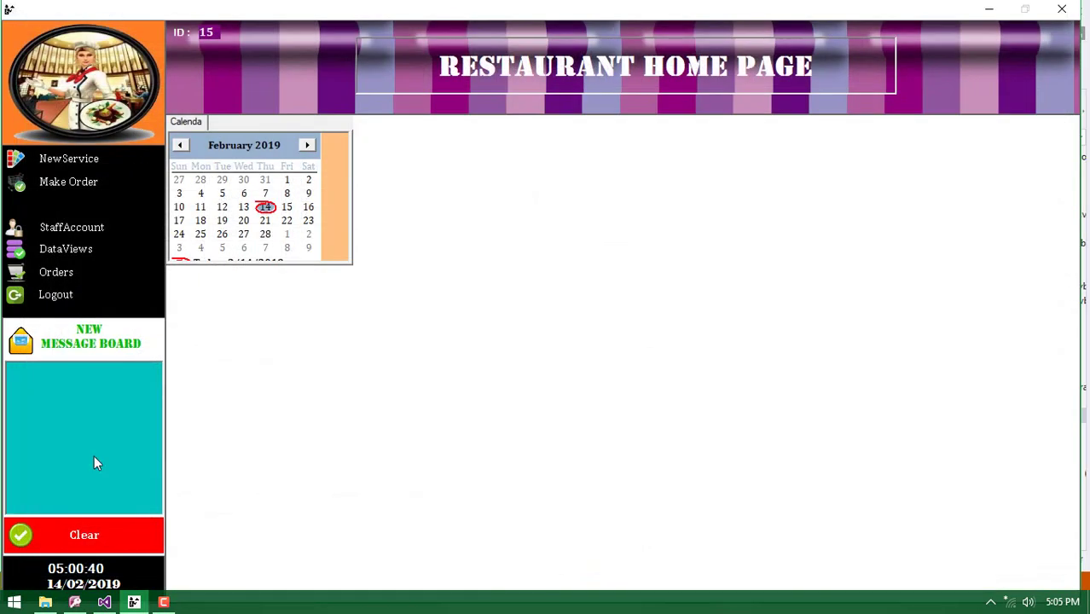
Log out, then sign in with the manager's username and password to reach the staff ID 15 home page
click(73, 304)
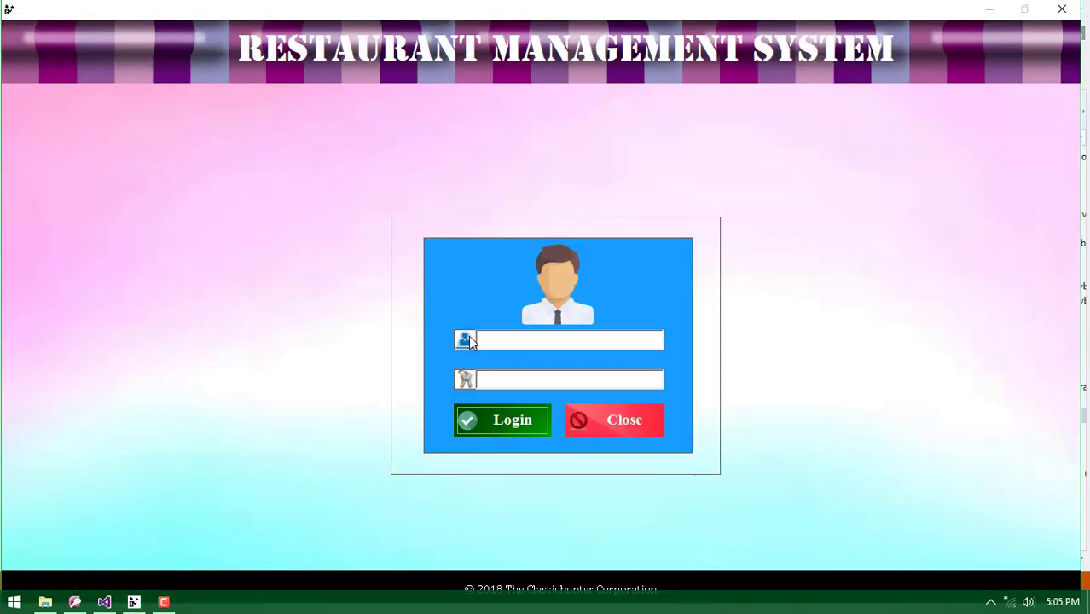
click(498, 341)
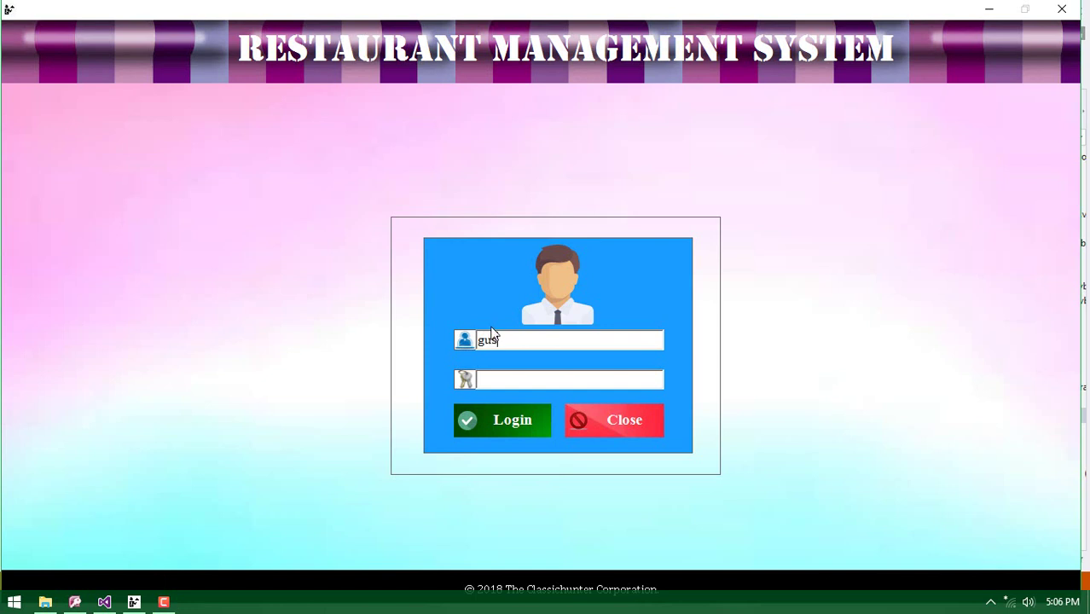
text(SAJADI)
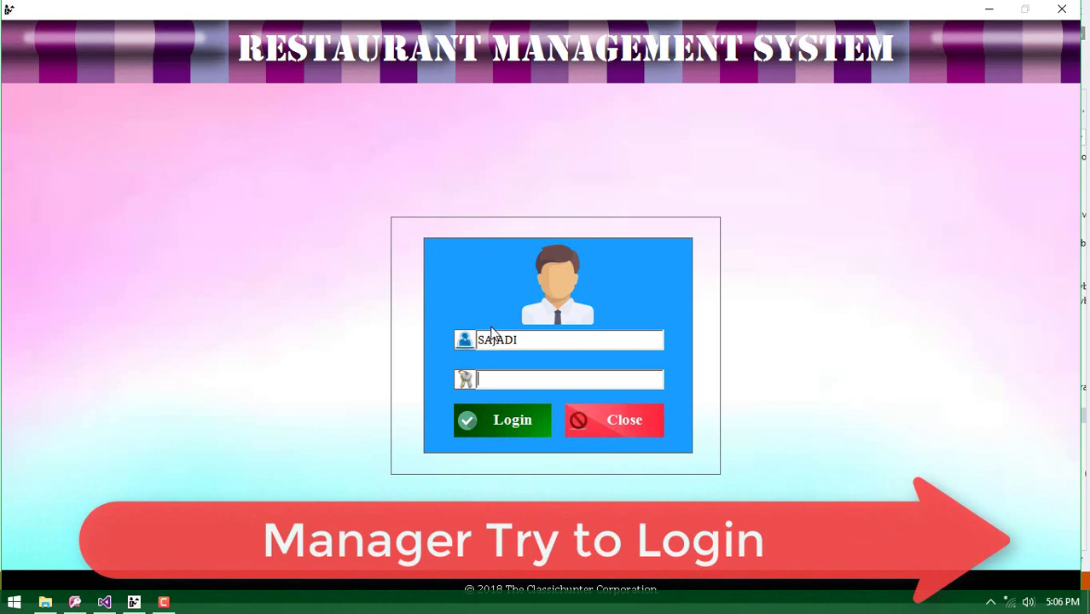
key(Tab)
text(1)
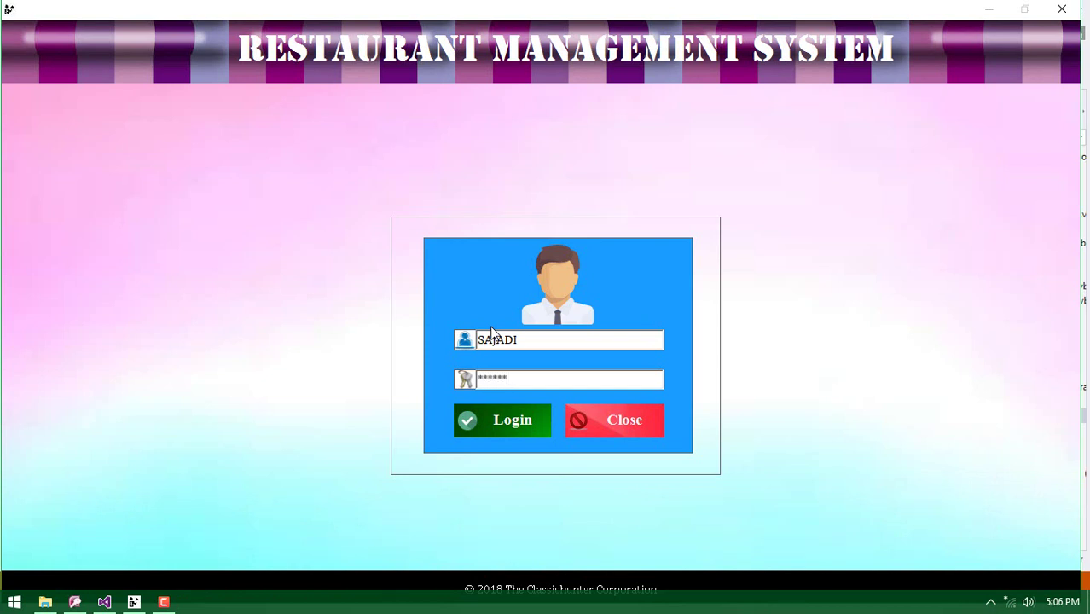
click(502, 419)
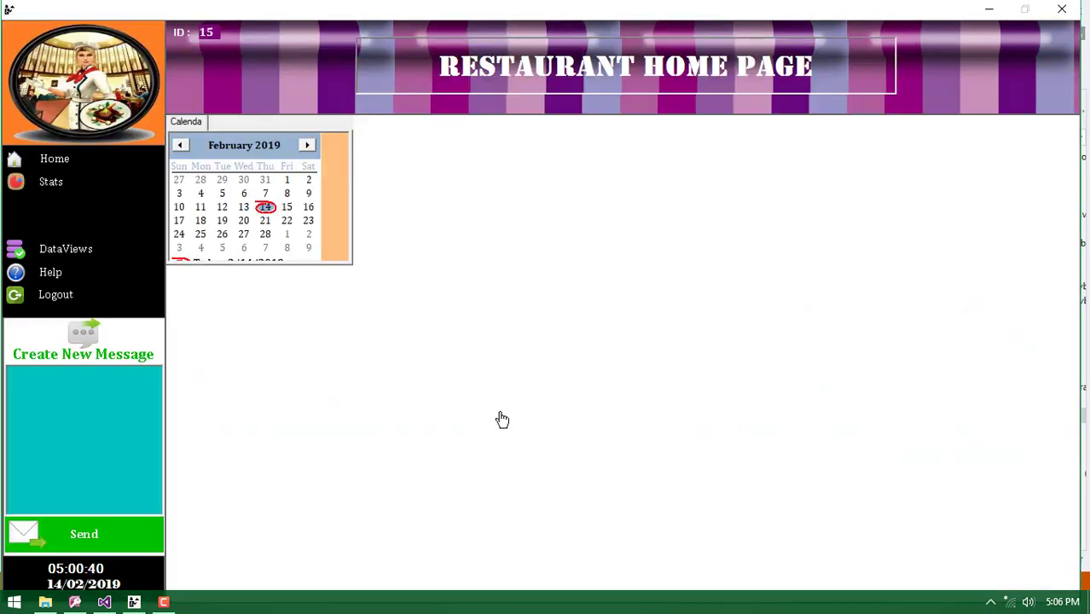
click(66, 185)
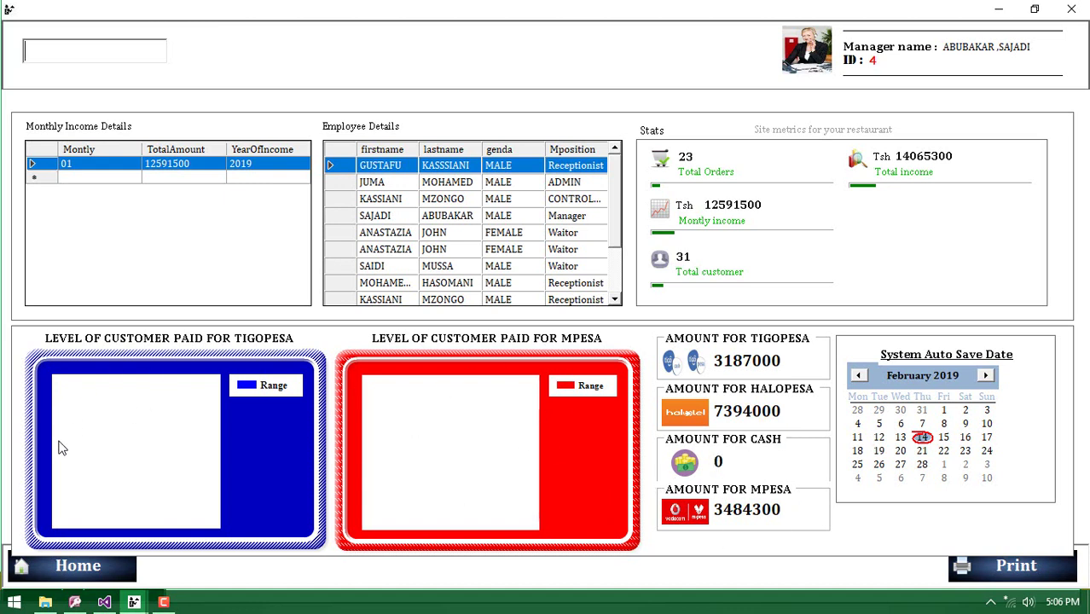
click(71, 567)
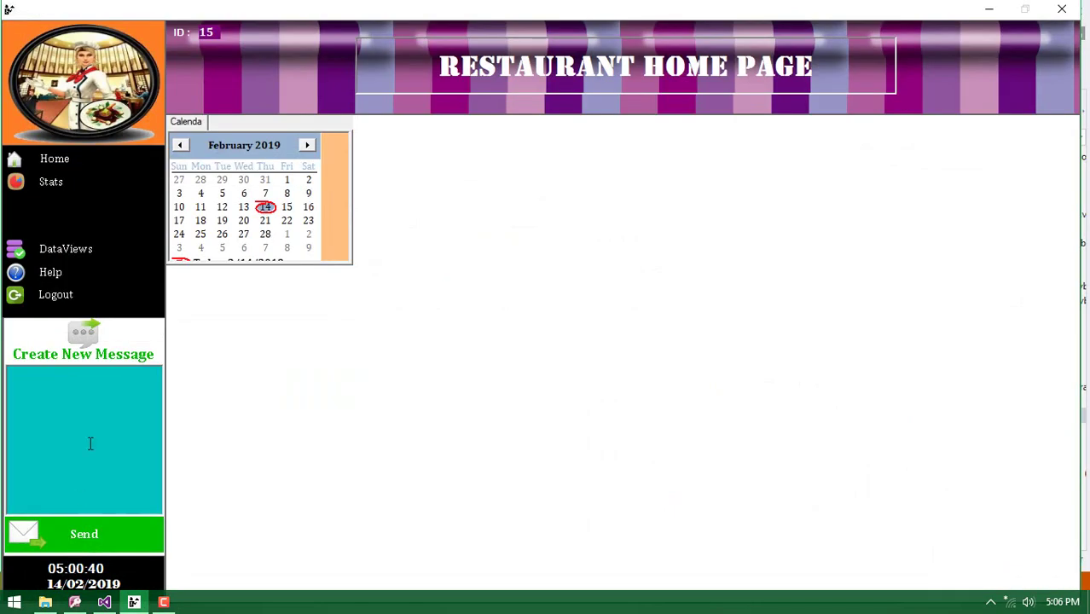
Preview a full-screen printout of the customer details table, then return to the home page
click(65, 251)
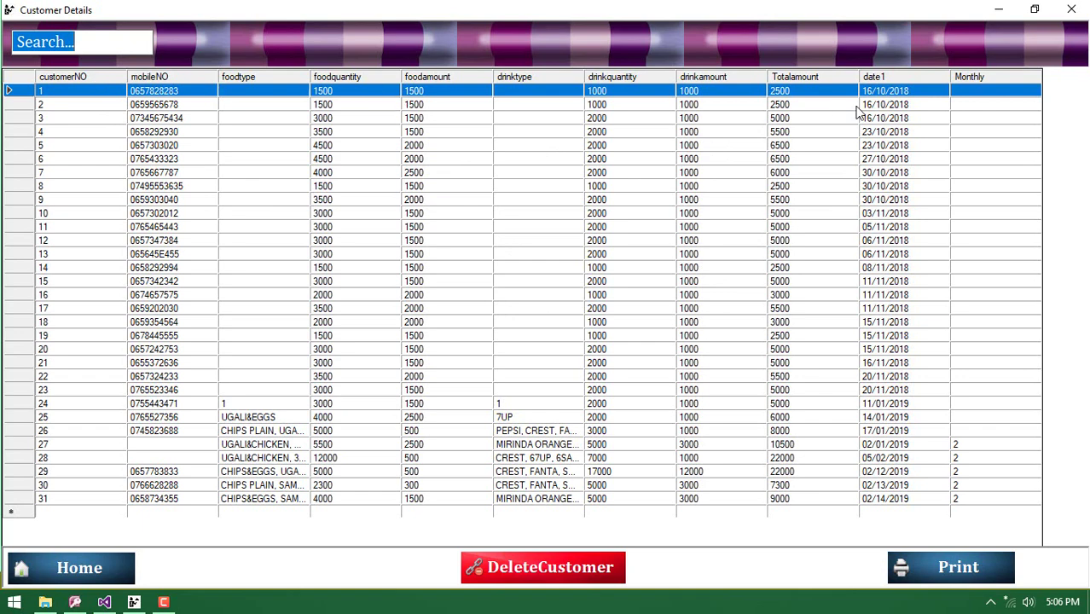
click(952, 567)
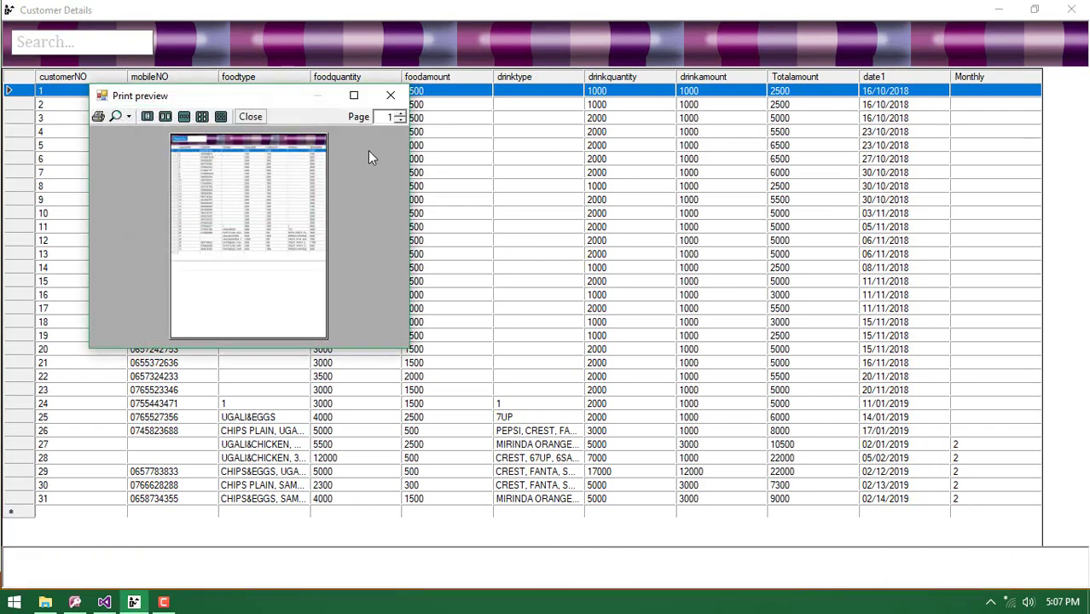
click(354, 93)
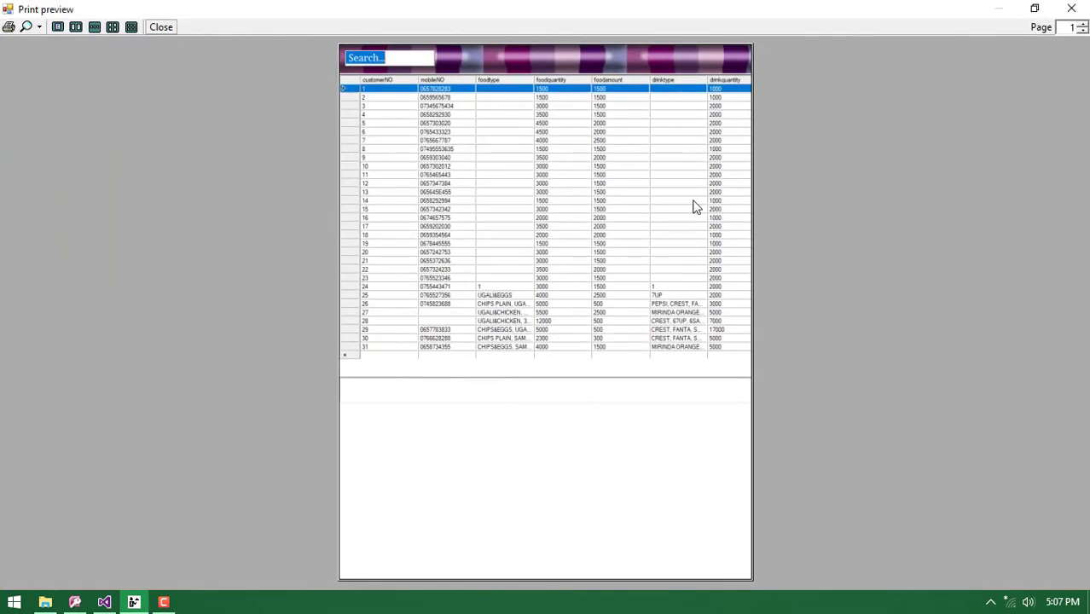
click(161, 27)
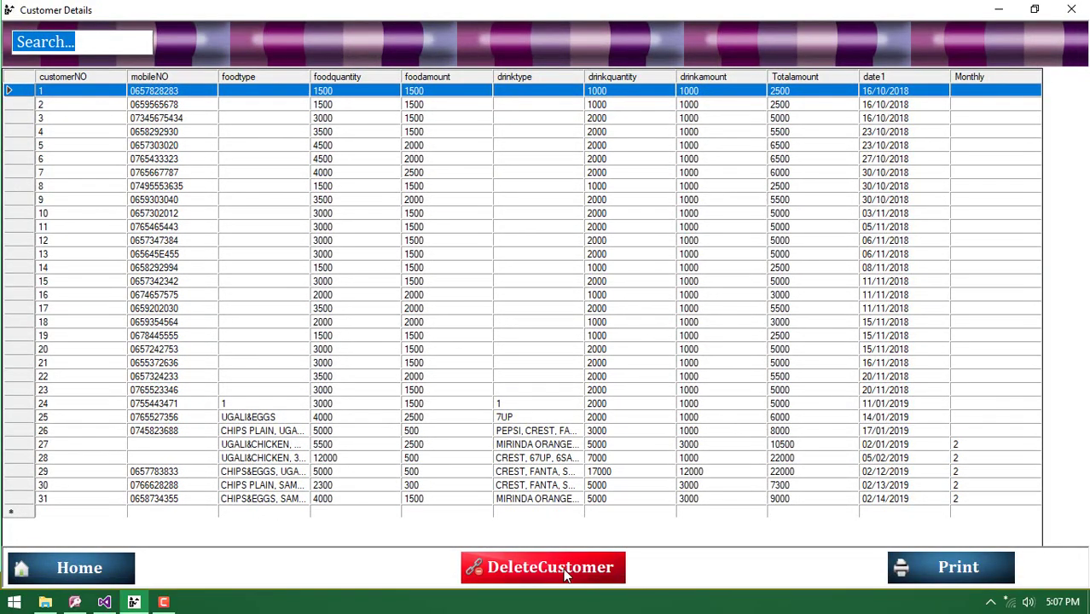
click(98, 577)
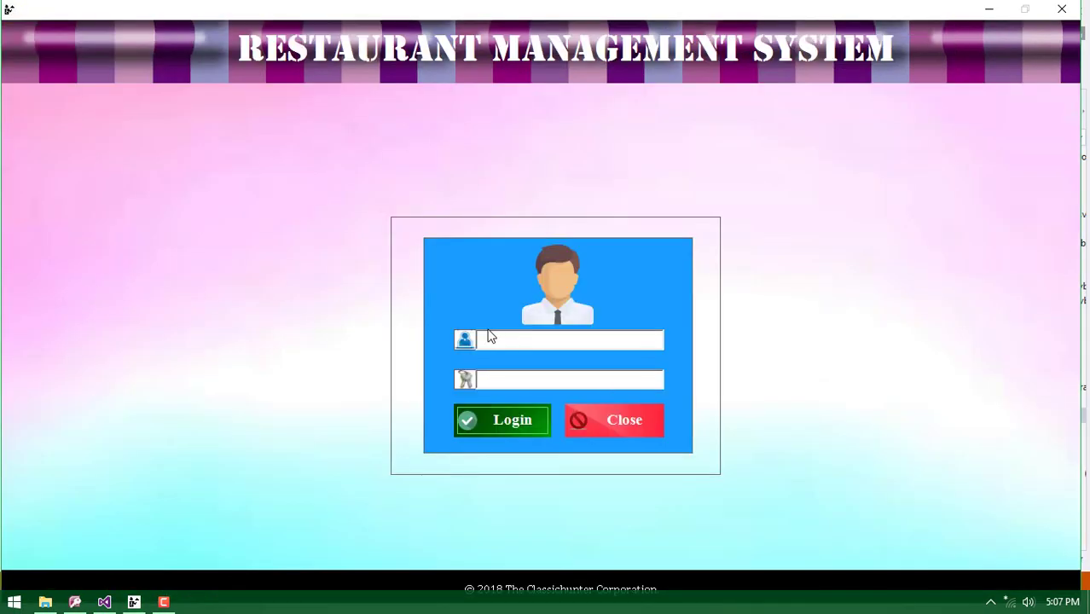
Enter the manager's username and password and submit the login, which gets rejected
click(486, 339)
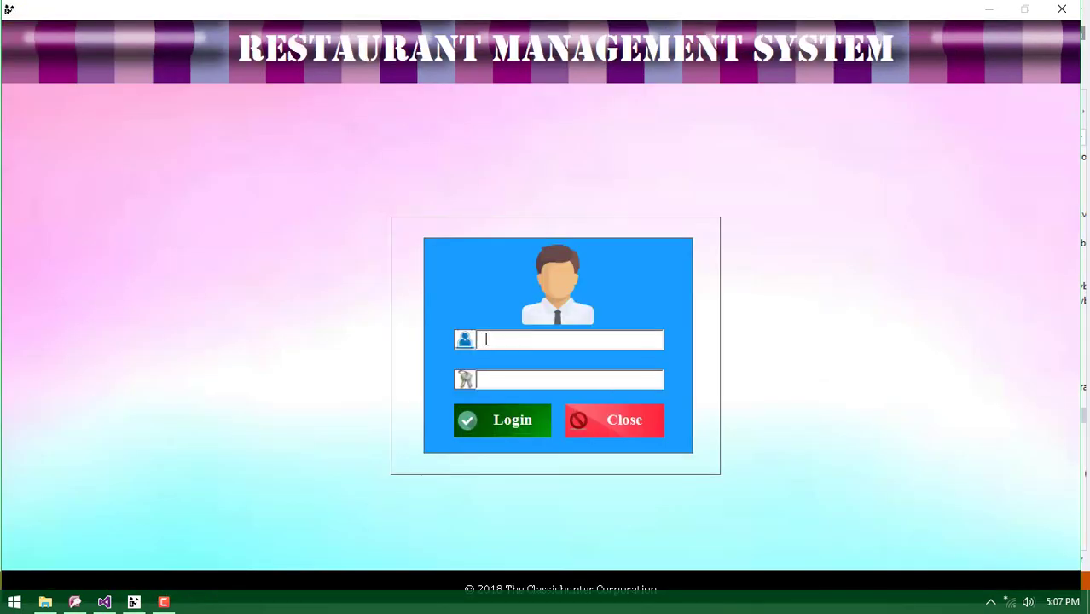
text(SAJADI)
key(Tab)
text(********)
click(512, 431)
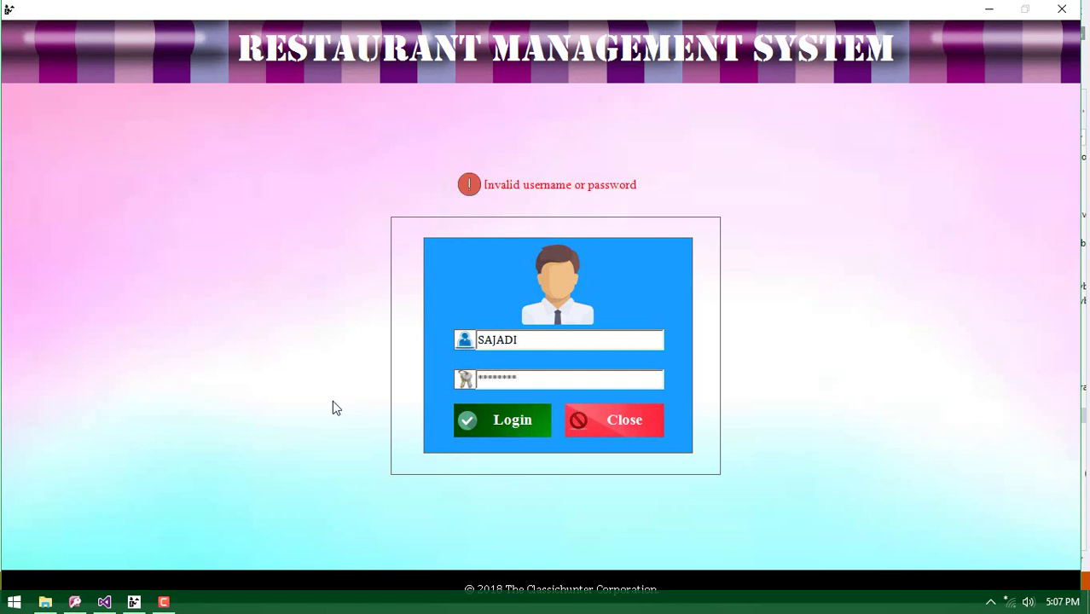
Replace the rejected password with the correct one and log in as staff ID 15
double_click(530, 383)
key(BackSpace)
text(********)
click(521, 413)
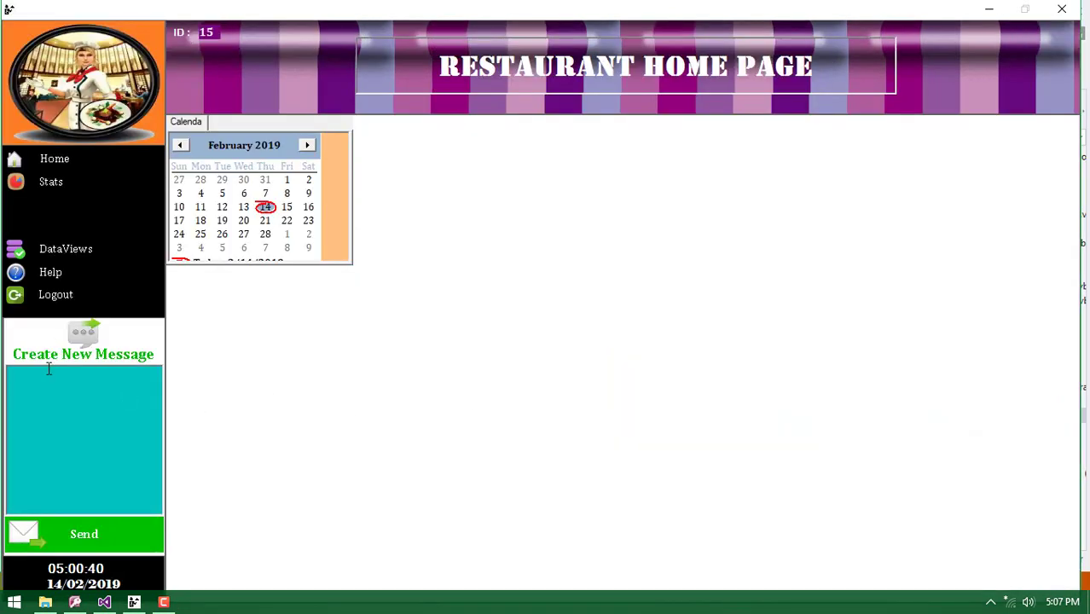
Type a staff message saying all staff must attend the meeting on Friday, starting at 12:00PM
text(all)
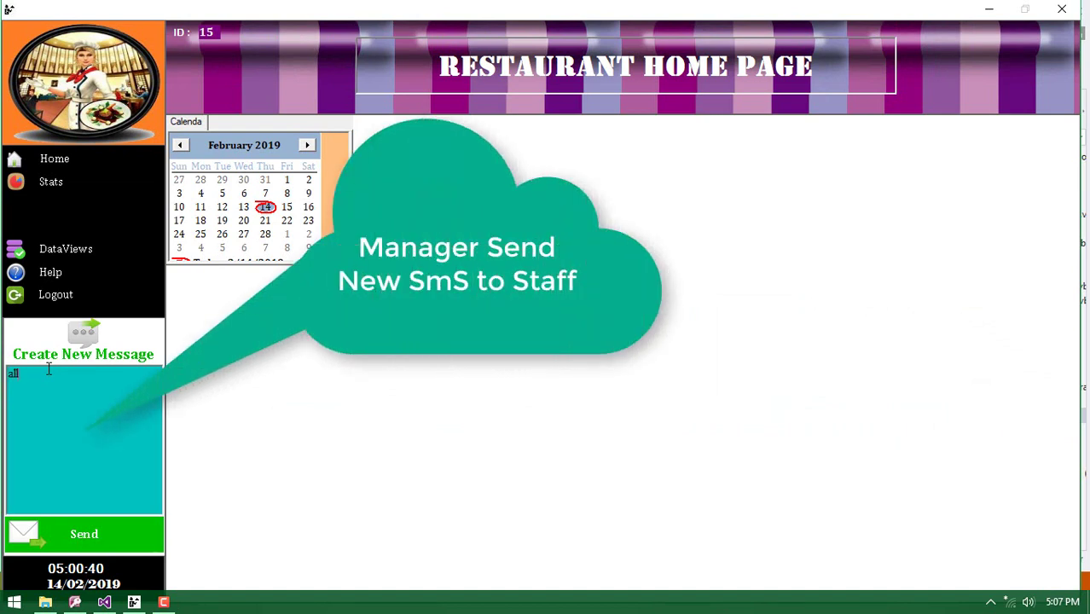
text( staff mus)
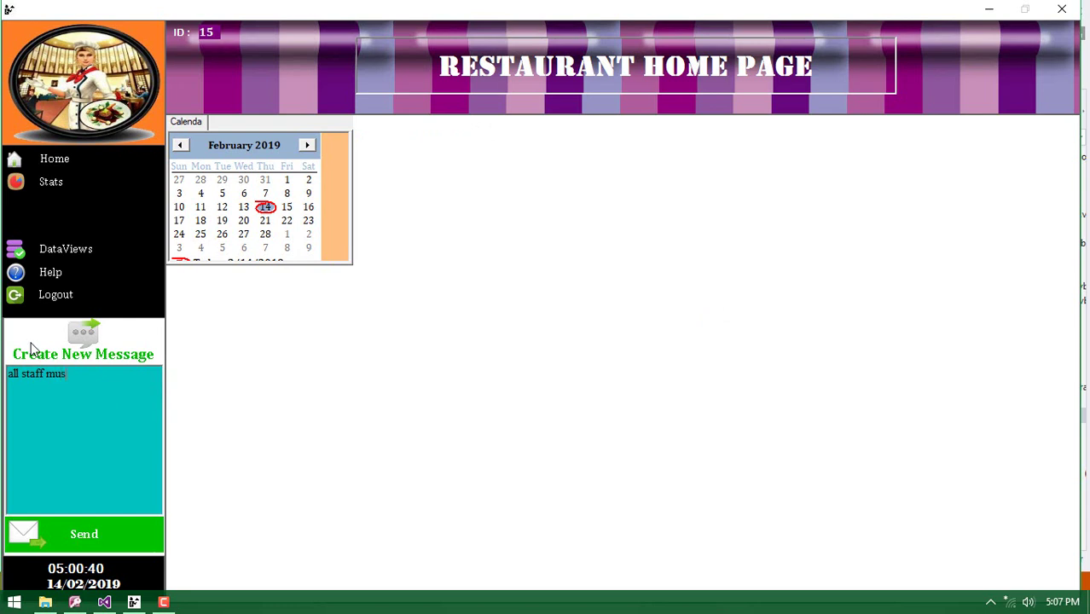
text(t atte)
text(nd)
text( onn)
key(BackSpace)
key(BackSpace)
key(BackSpace)
text(at jthe)
key(BackSpace)
key(BackSpace)
key(BackSpace)
text(the meet)
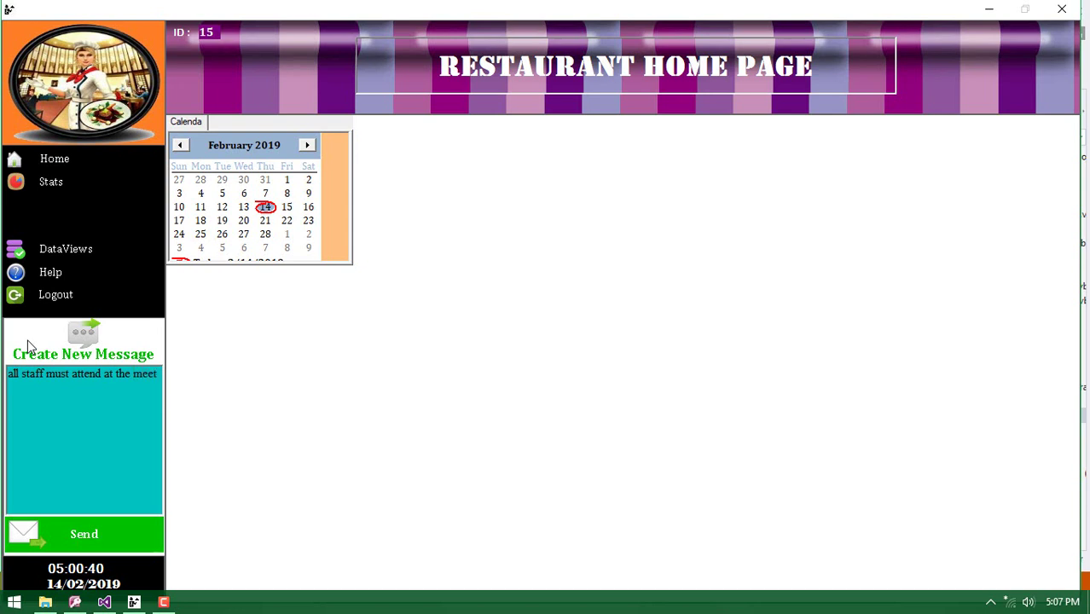
text(ing on frida)
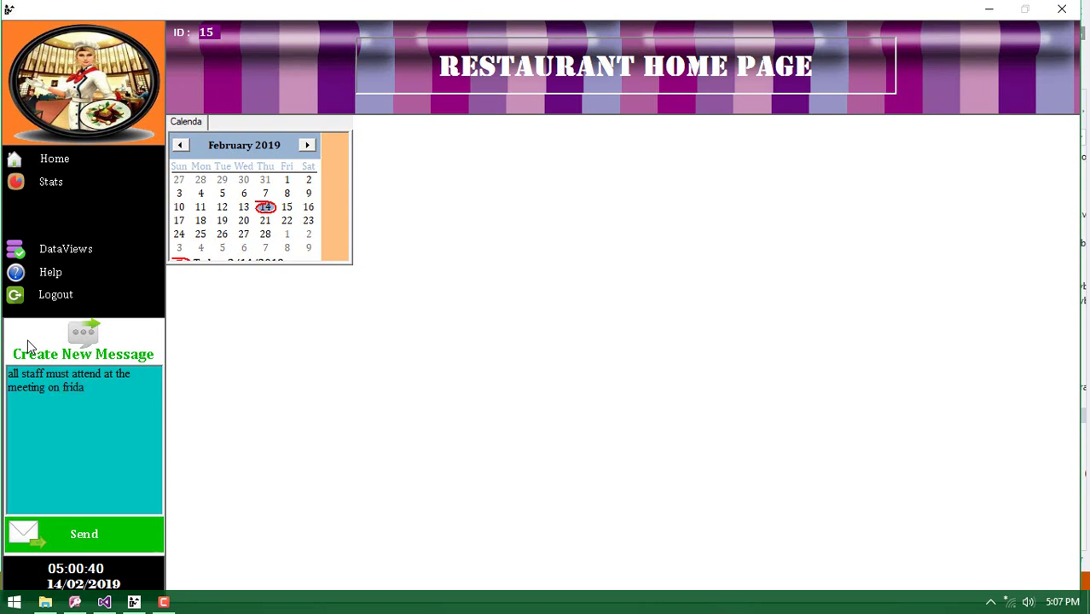
text(y , which start at 12)
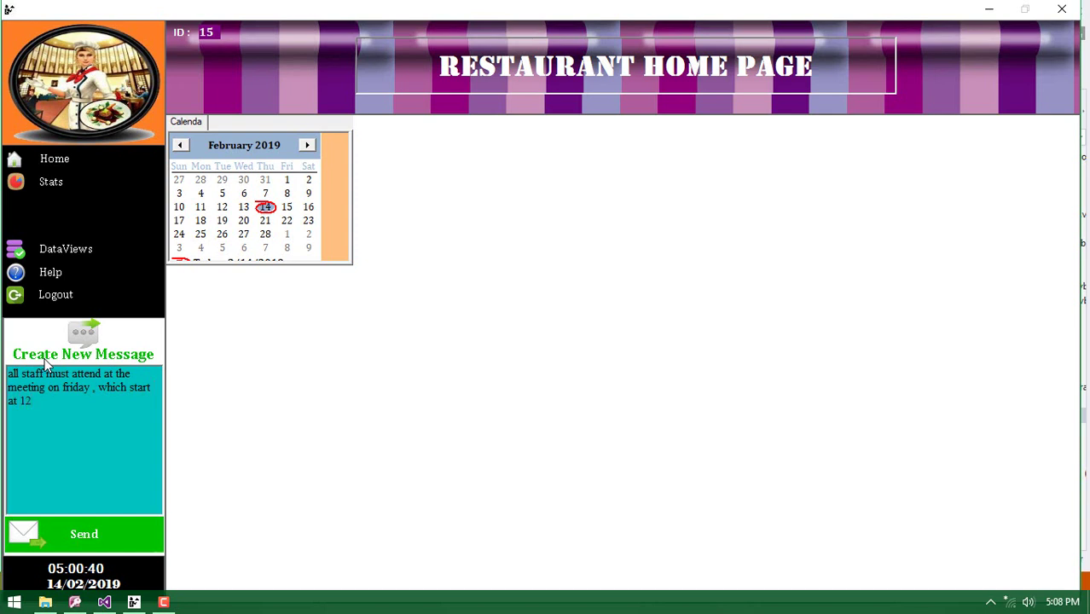
text(:00P)
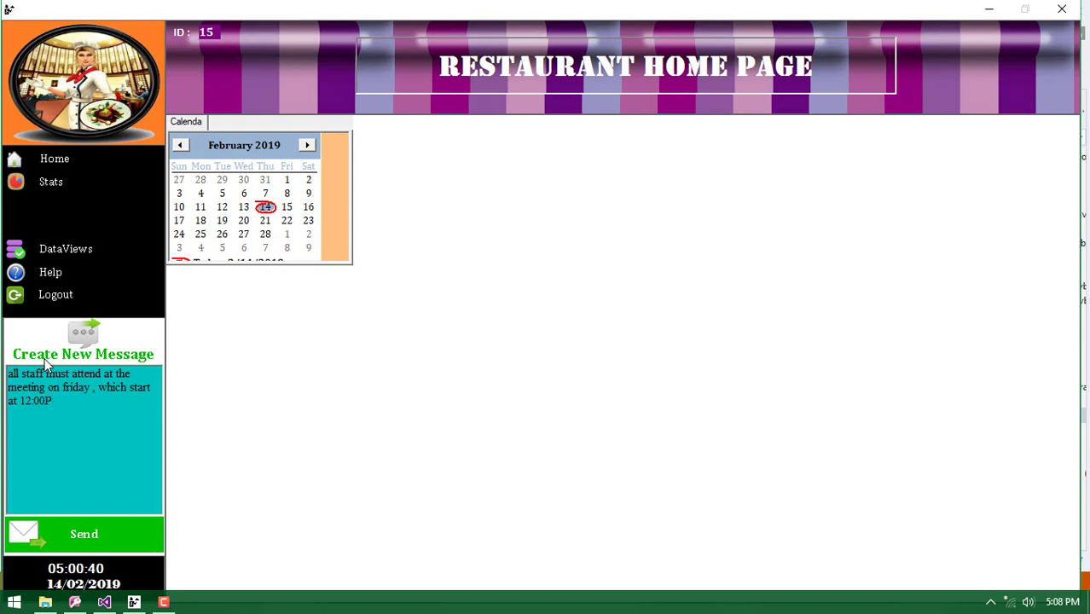